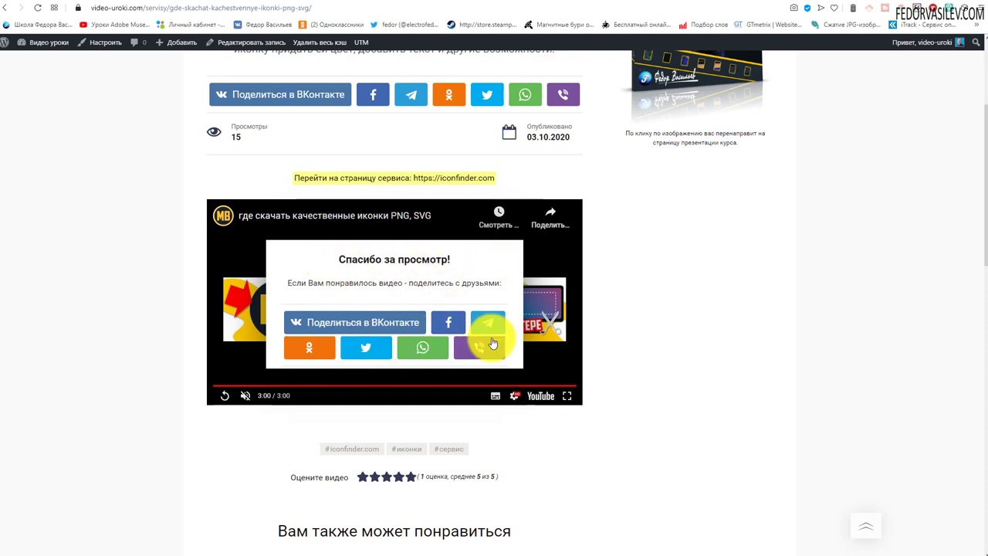
Switch to the WordPress dashboard and open the theme customizer for the site.
scroll(651, 459, up, 3)
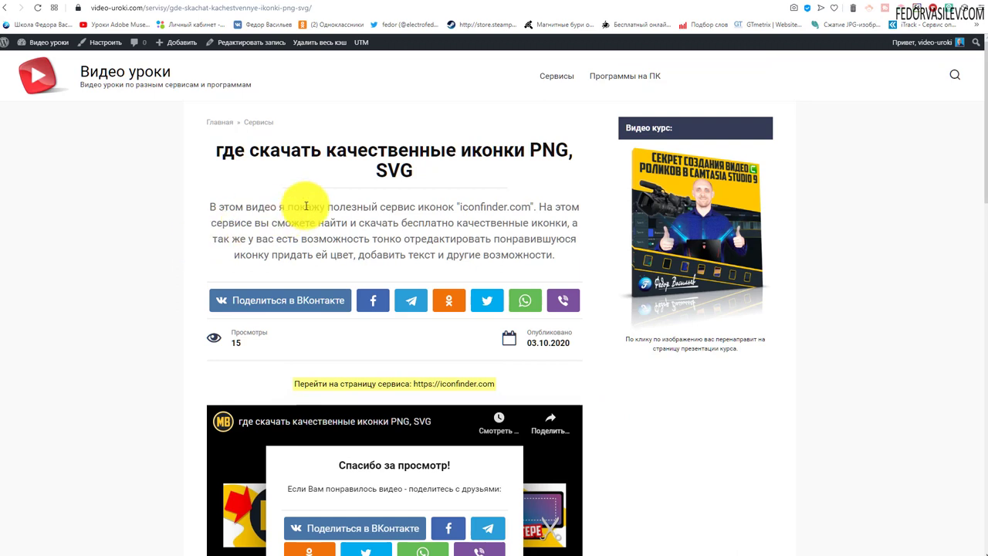
click(784, 6)
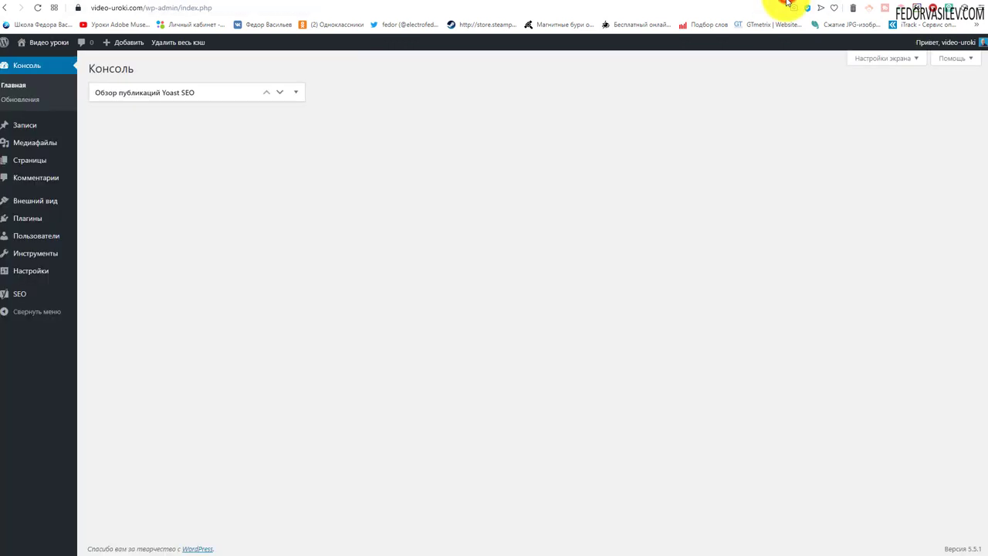
mouse_move(36, 203)
click(87, 221)
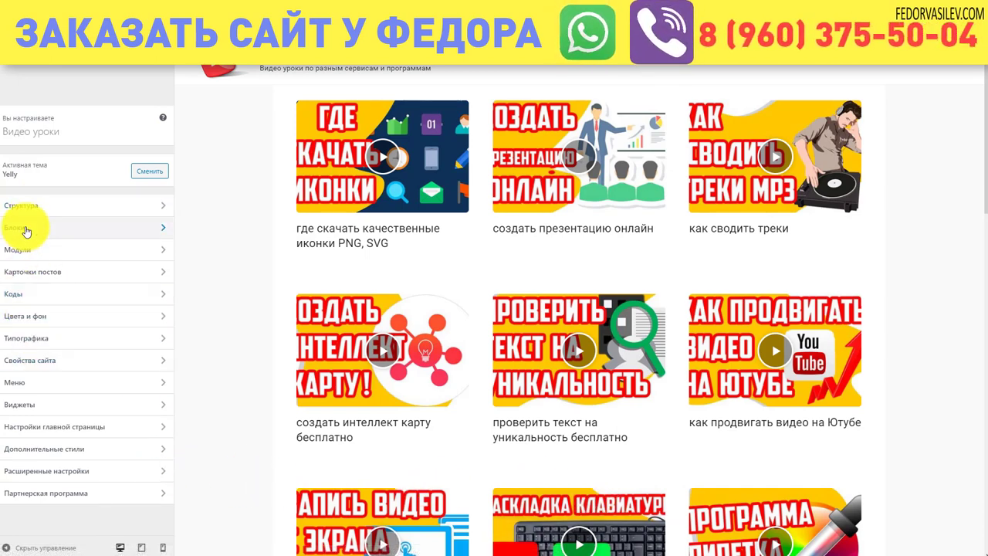
Examine the header width and spacing settings in the Структура section.
click(38, 206)
click(91, 157)
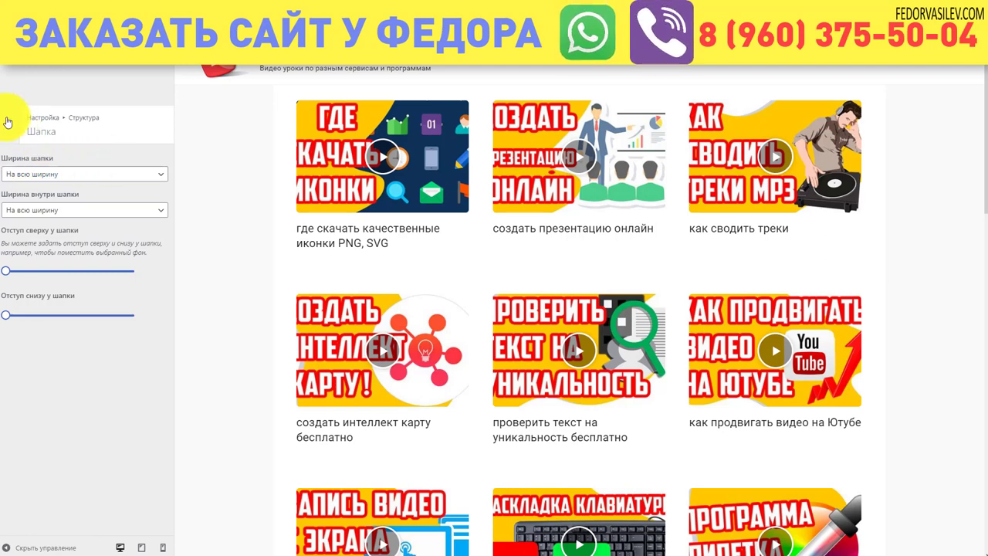
click(6, 123)
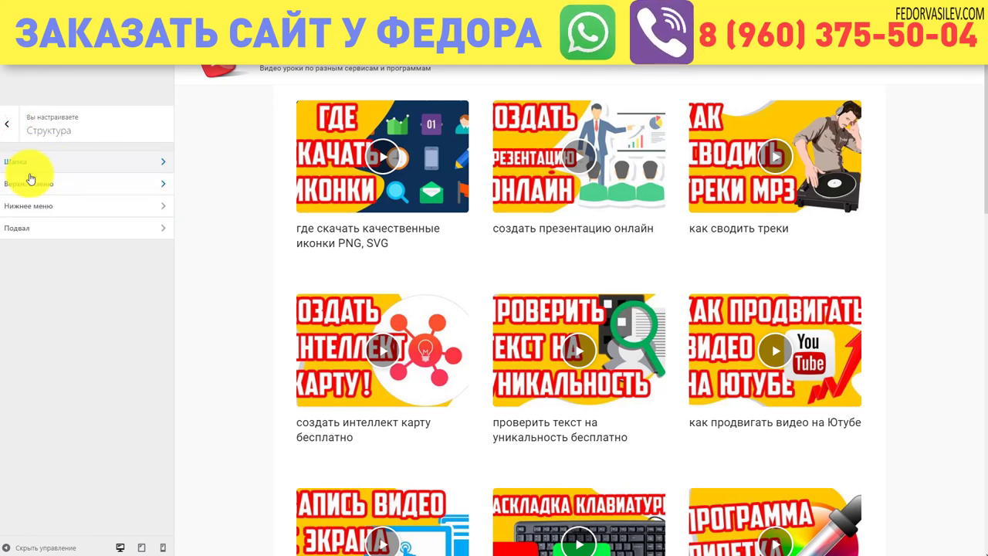
click(28, 162)
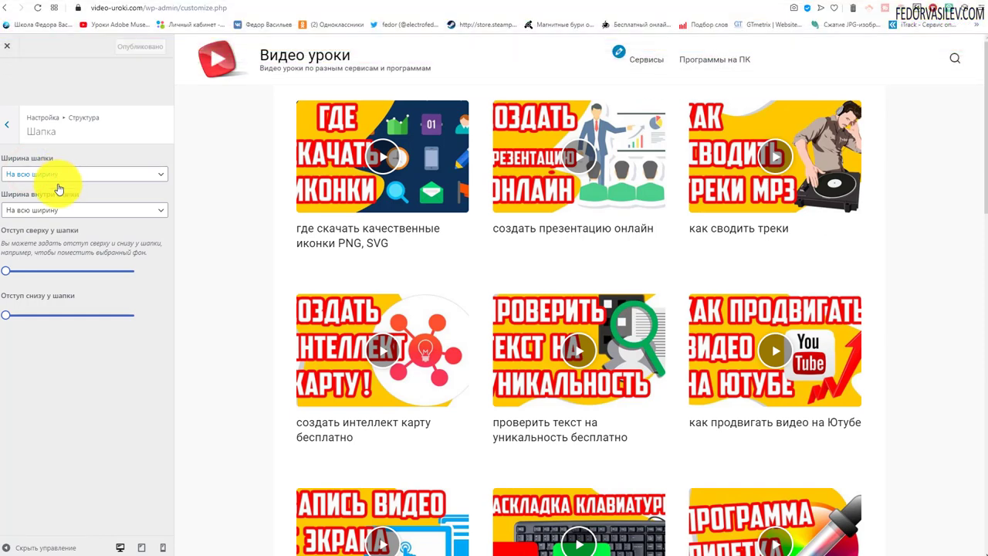
click(17, 136)
Examine the width settings for the upper menu, lower menu and footer, and return to the main list of customizer sections.
click(31, 182)
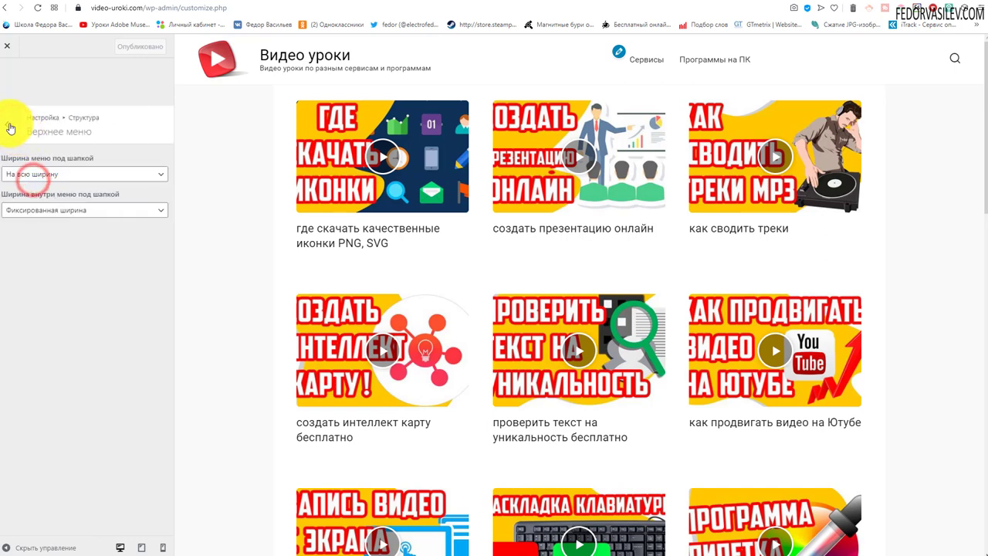
click(11, 127)
click(63, 207)
click(10, 126)
click(29, 231)
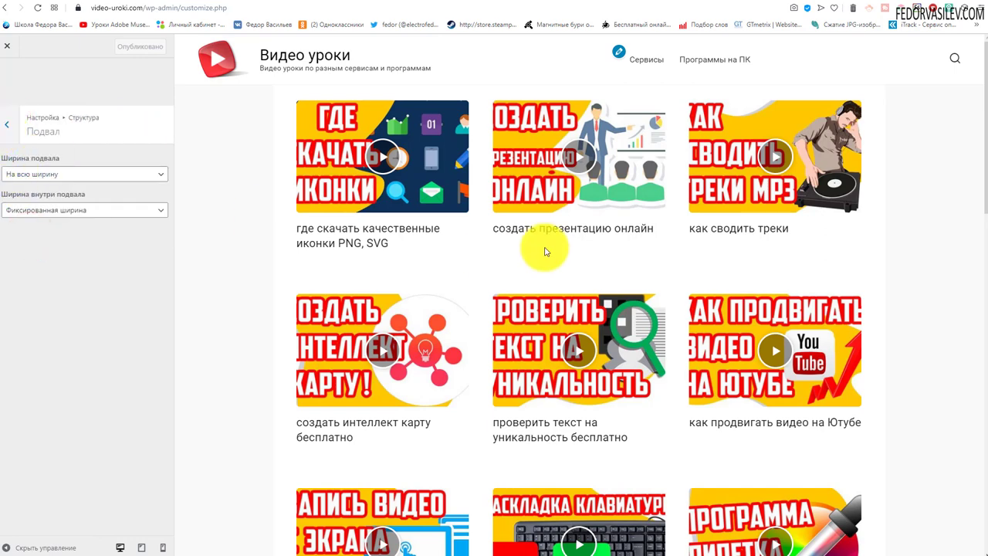
scroll(541, 242, down, 3)
scroll(530, 236, up, 3)
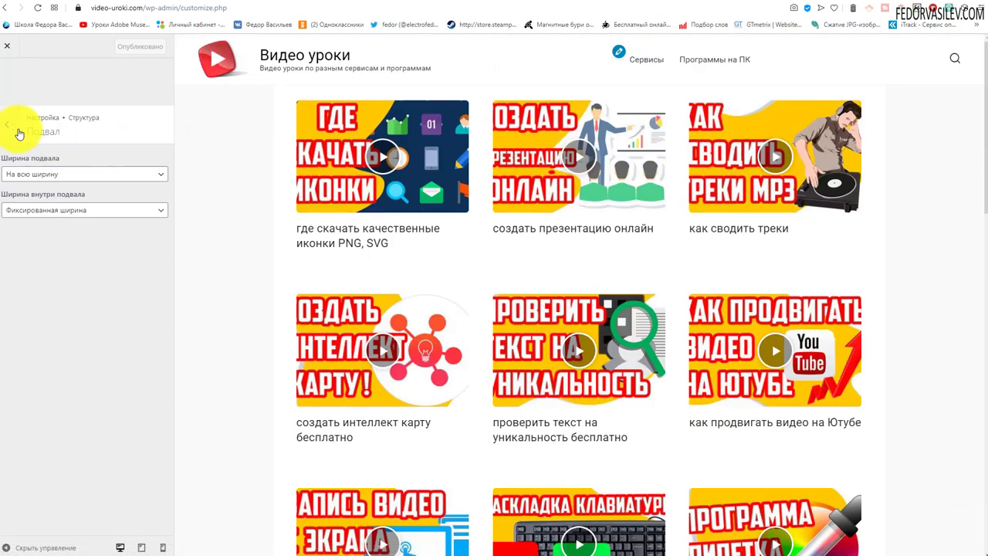
click(12, 128)
click(13, 126)
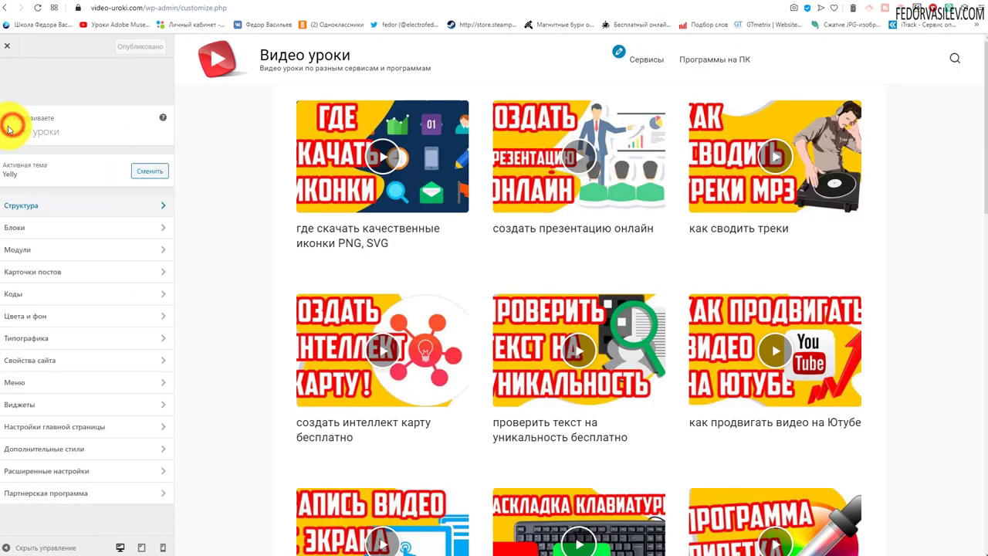
Examine the Шапка settings in the Блоки section and try moving the Логотип element in the header order.
click(15, 225)
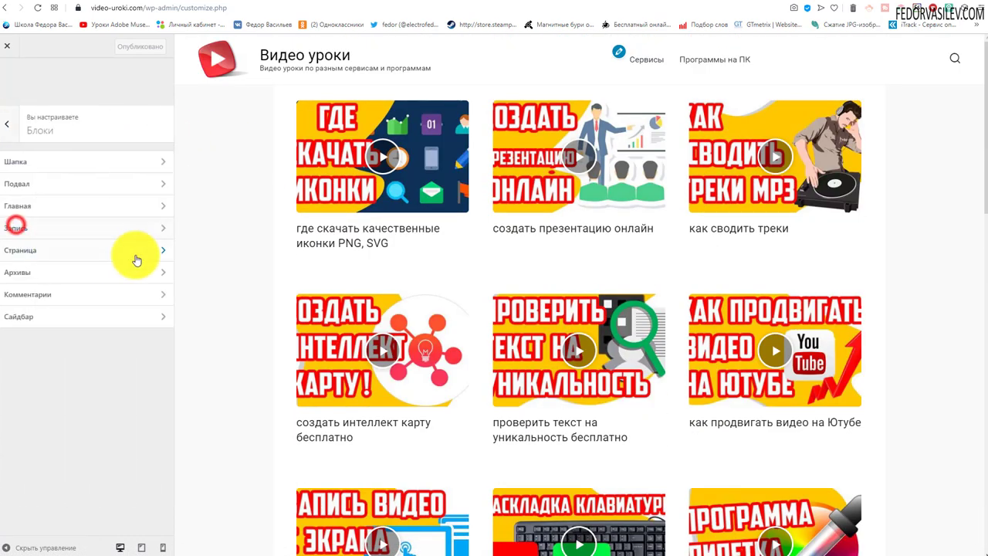
click(36, 168)
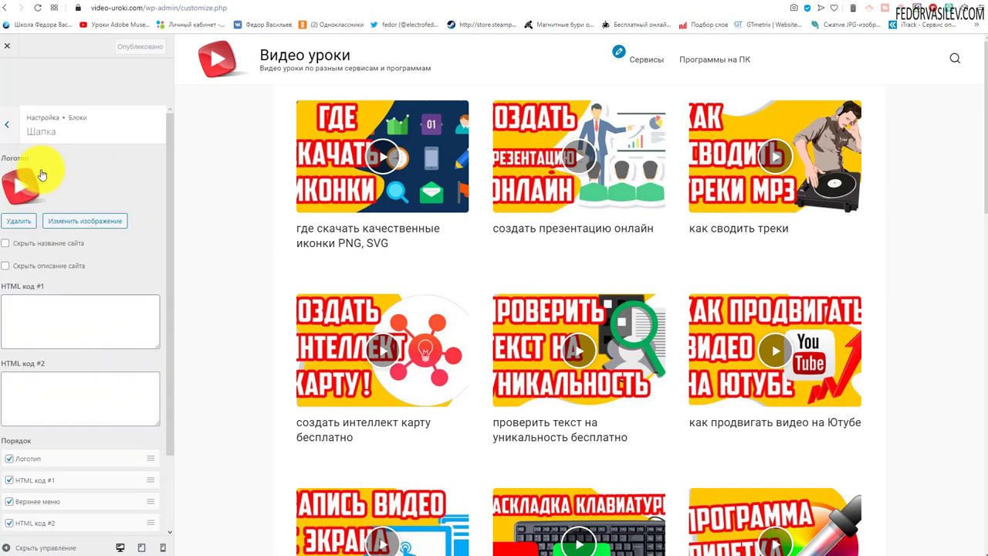
scroll(67, 304, down, 1)
click(62, 330)
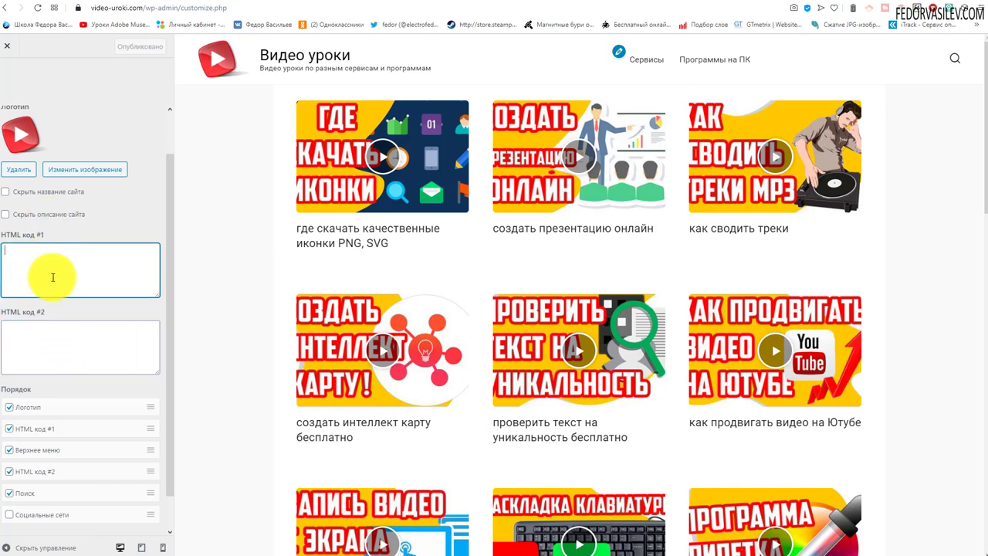
scroll(59, 274, up, 1)
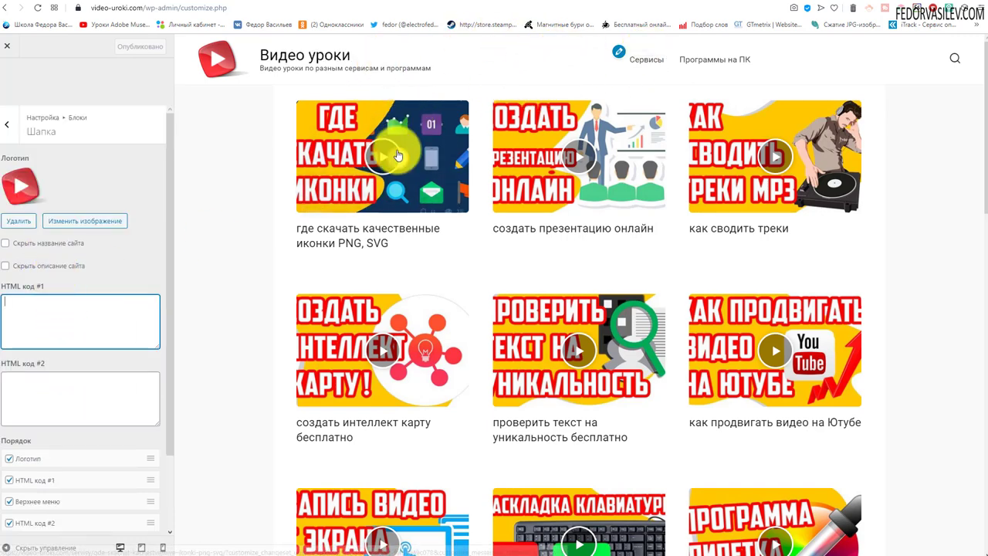
scroll(107, 287, down, 2)
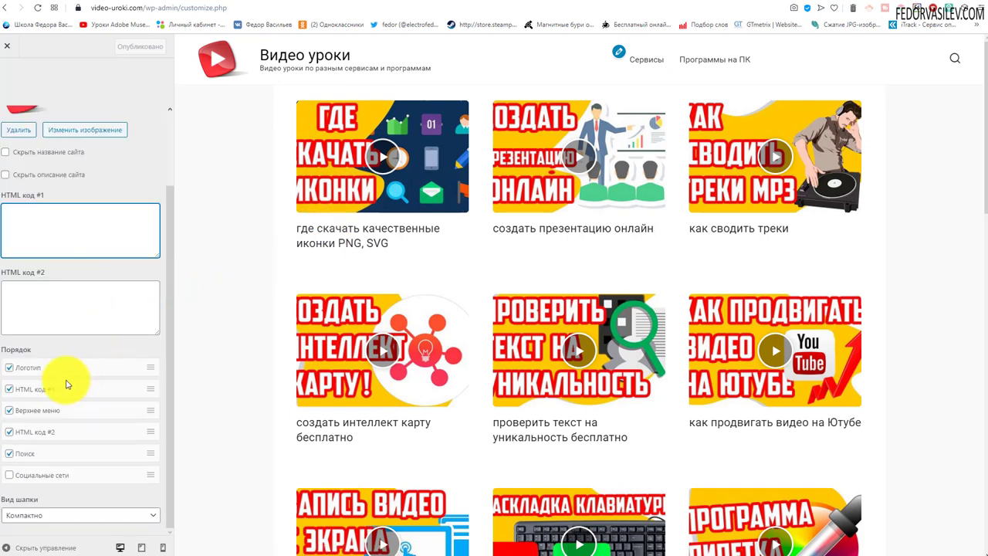
drag(150, 366, 140, 388)
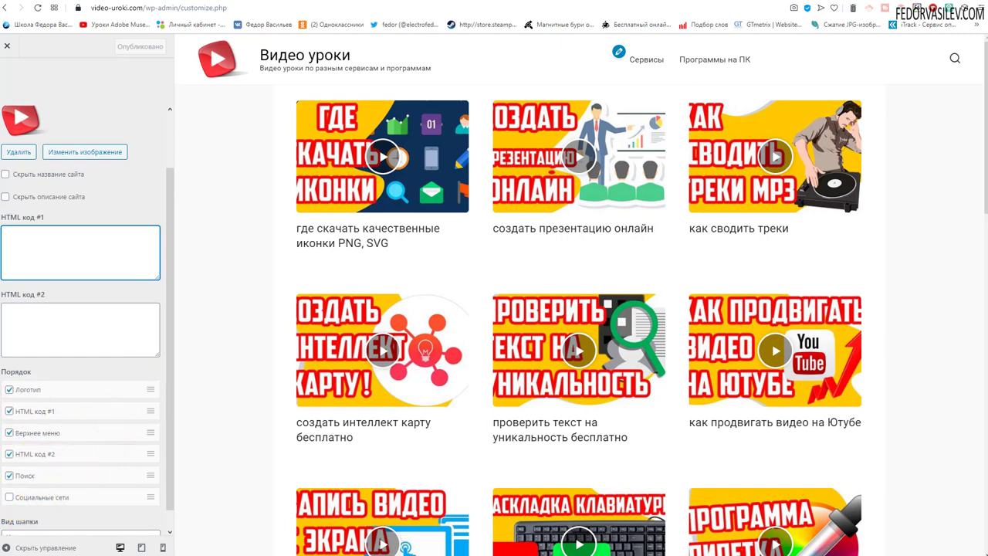
Test the header search in the site preview by opening and closing its search box.
click(955, 63)
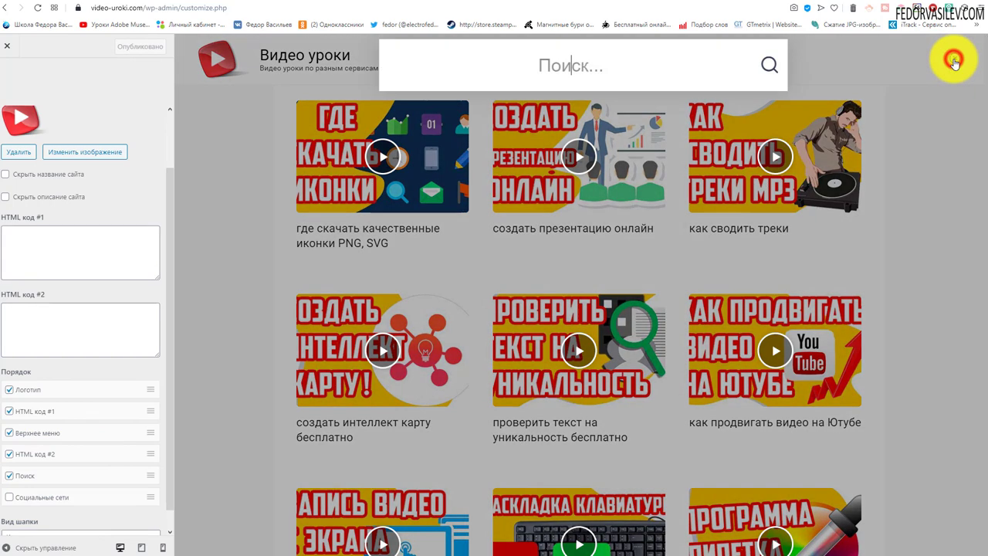
click(919, 136)
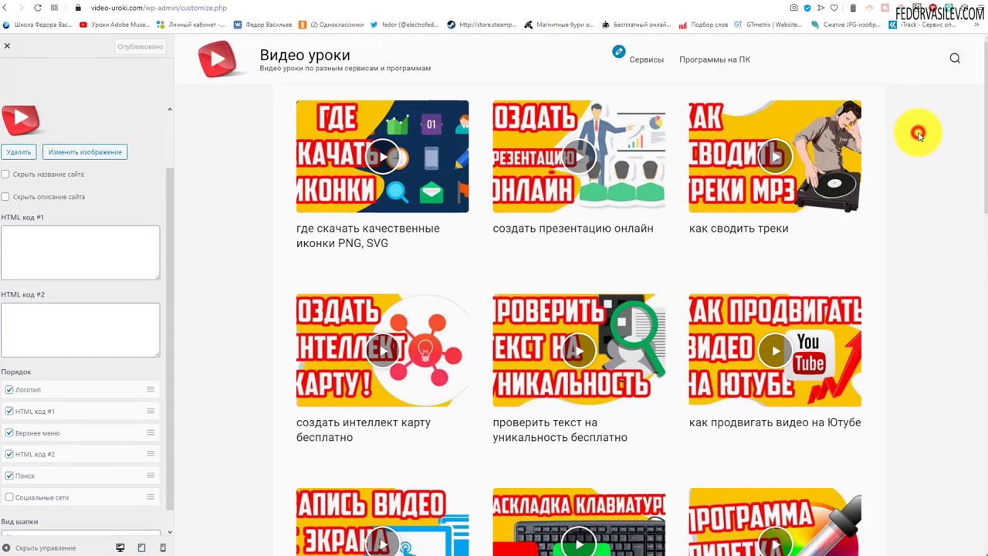
scroll(11, 132, up, 2)
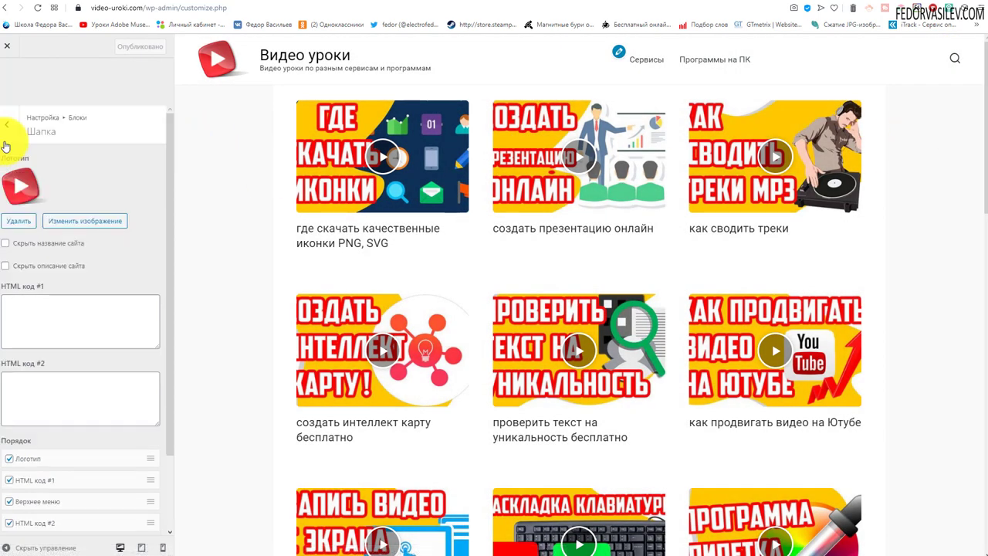
Examine the Подвал block's copyright and the code under it, and compare them with the footer in the preview.
click(7, 122)
click(28, 184)
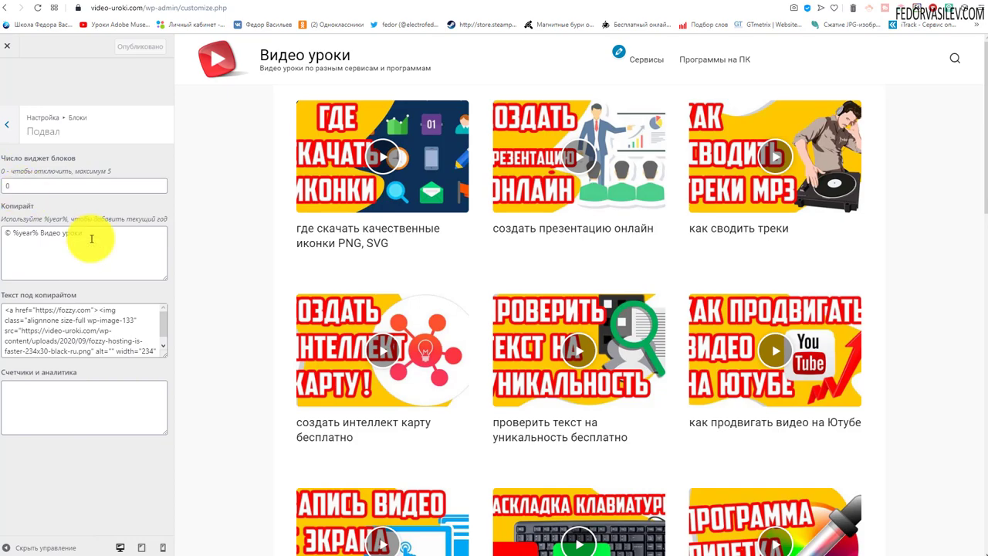
scroll(104, 343, down, 1)
key(ctrl+a)
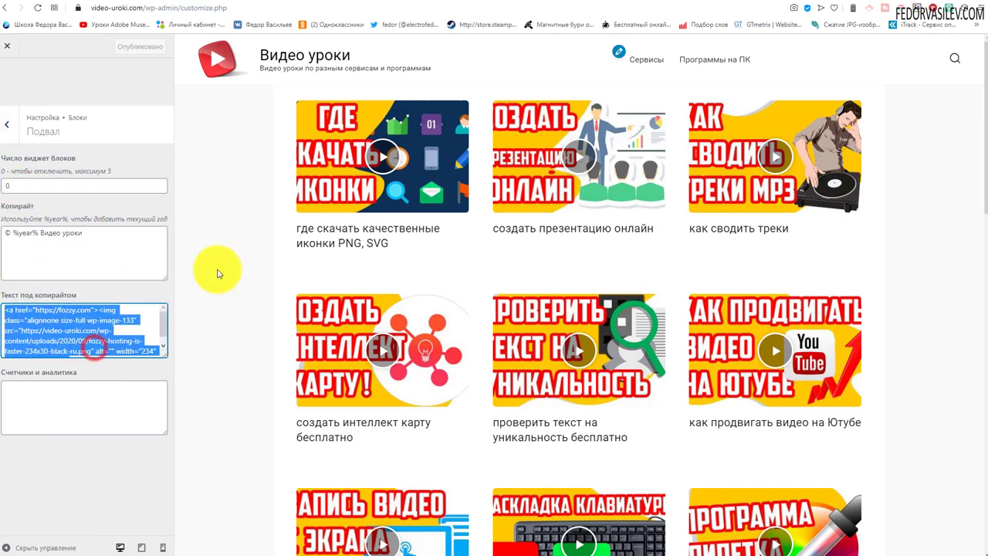
scroll(355, 265, down, 12)
scroll(355, 265, down, 2)
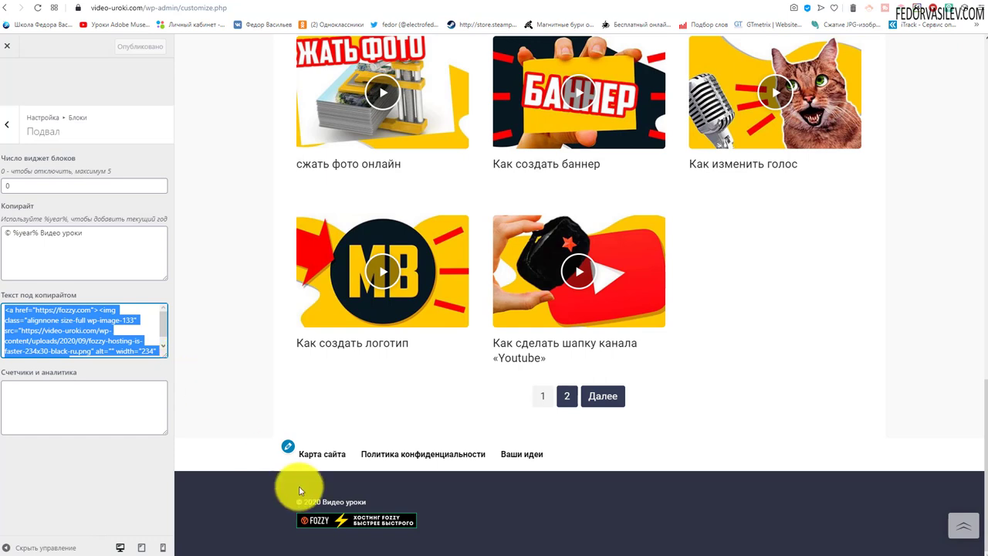
Open the Главная block settings and bring the start of the homepage into the preview.
click(14, 124)
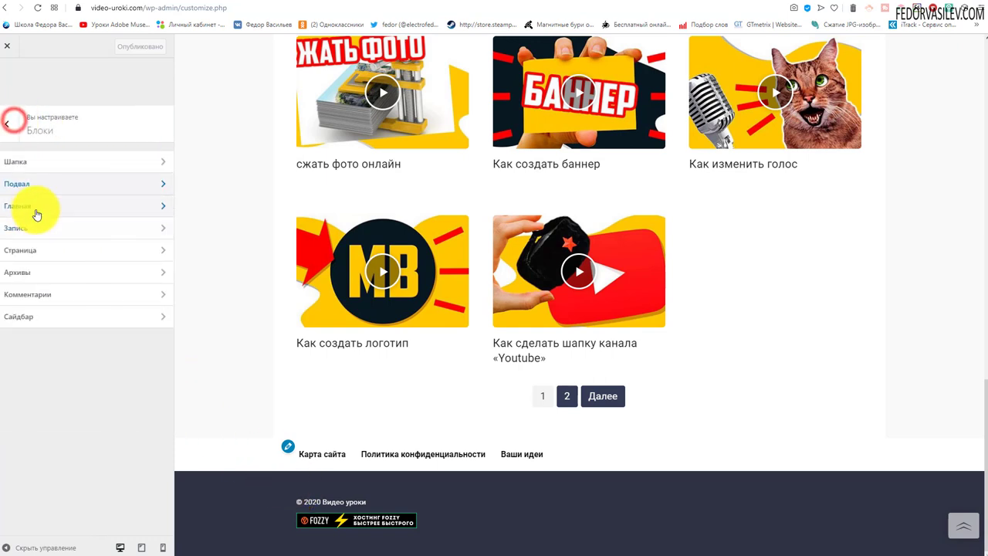
click(34, 210)
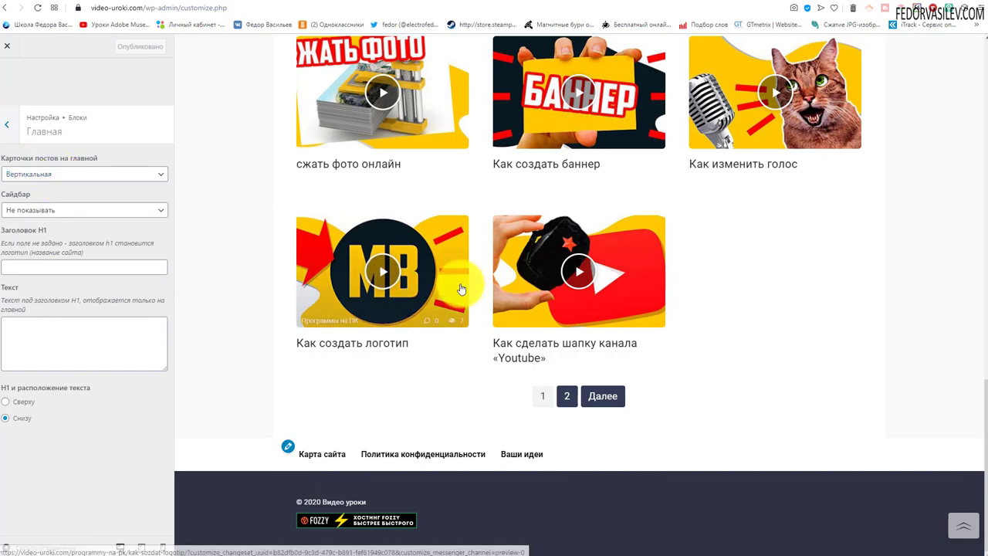
scroll(456, 280, up, 8)
scroll(256, 214, up, 5)
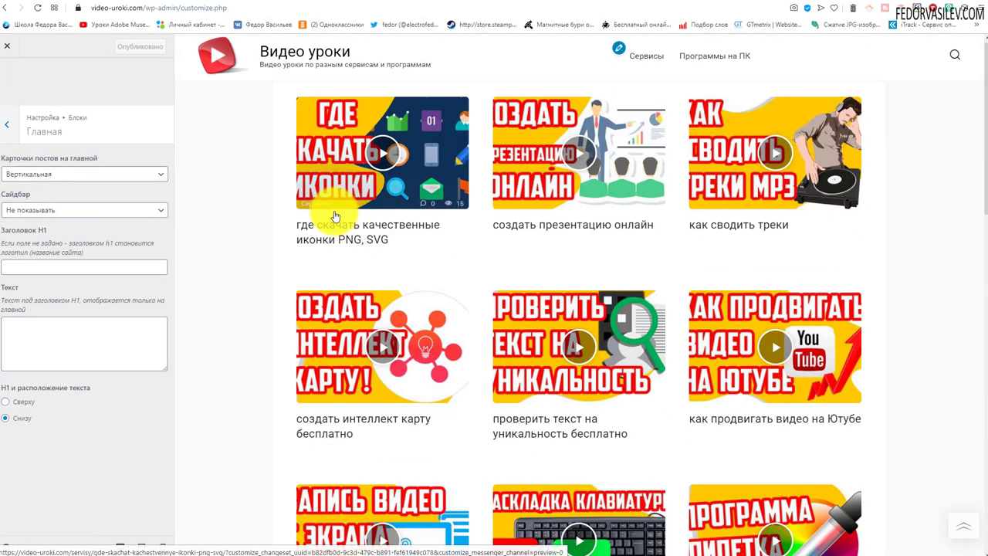
Try the Сетка and Маленькая layouts for the homepage post cards.
click(110, 177)
click(95, 193)
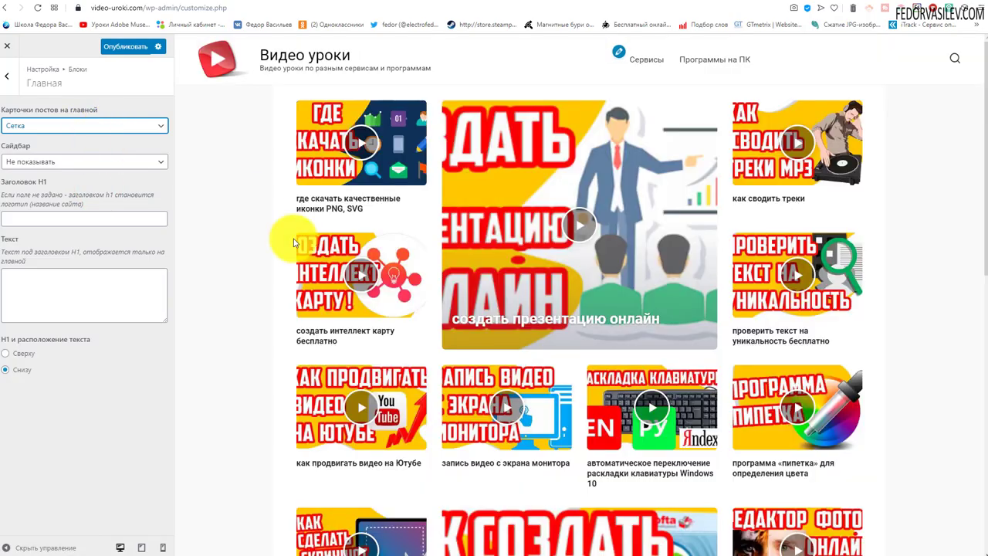
scroll(301, 231, down, 3)
scroll(318, 185, up, 1)
scroll(318, 185, down, 3)
scroll(459, 192, up, 5)
click(35, 127)
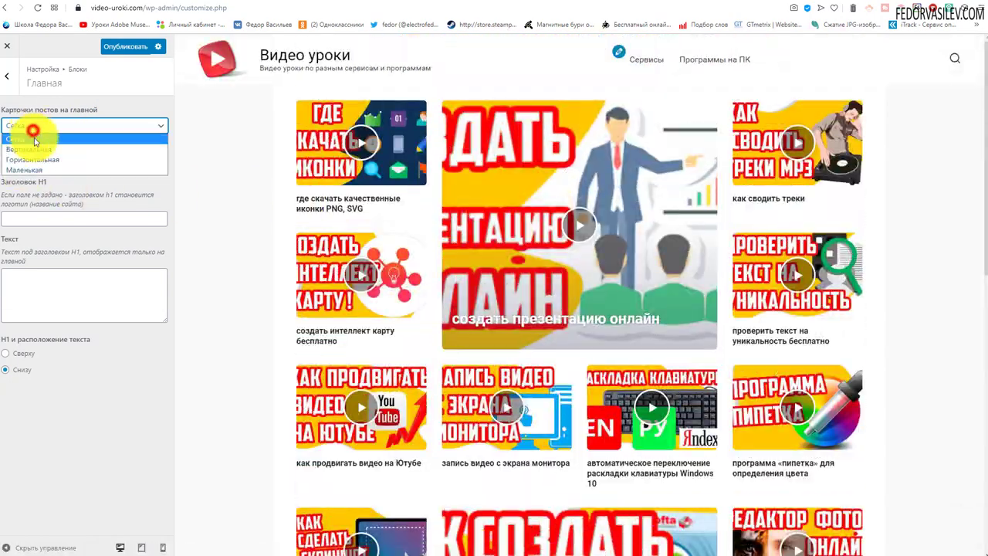
click(38, 172)
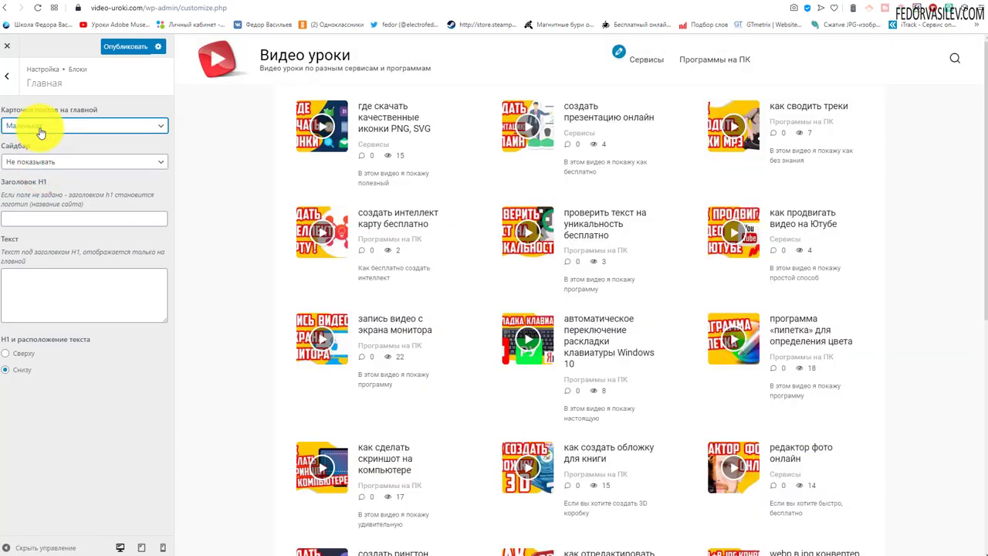
Set the homepage post cards to Горизонтальная and review the layout in the preview.
click(40, 128)
click(37, 160)
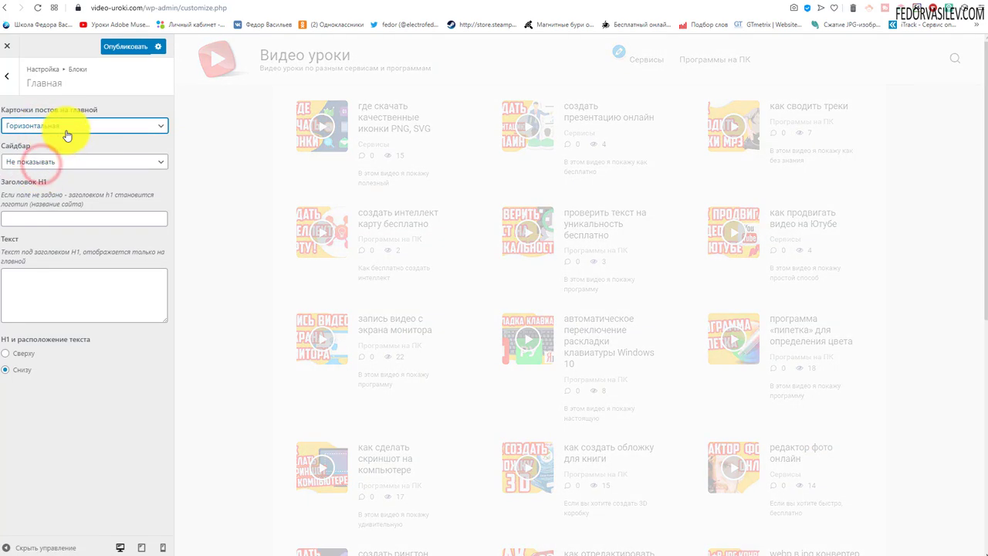
scroll(622, 276, down, 10)
scroll(620, 274, up, 6)
scroll(637, 337, up, 5)
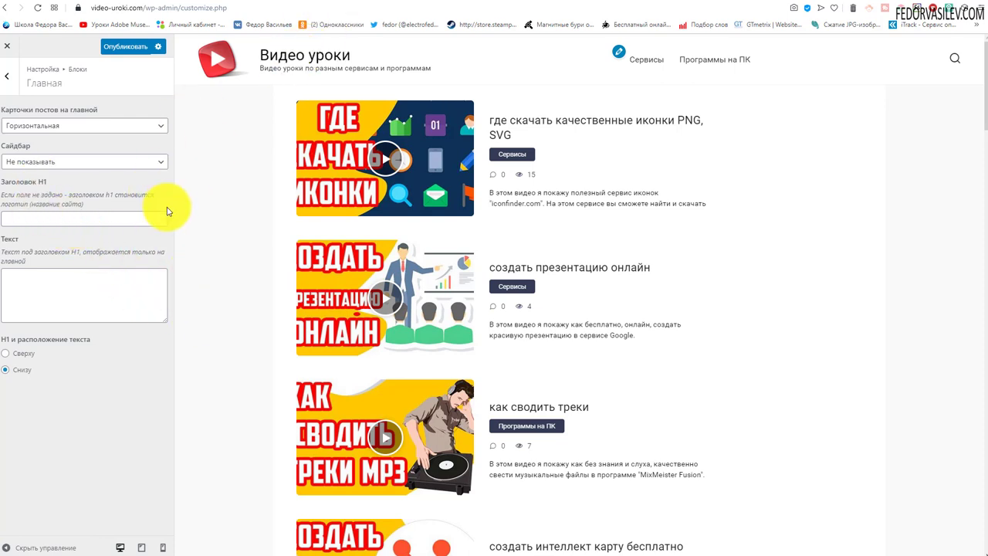
Open the Запись block settings and examine the post "где скачать качественные иконки PNG, SVG" in the preview.
click(7, 76)
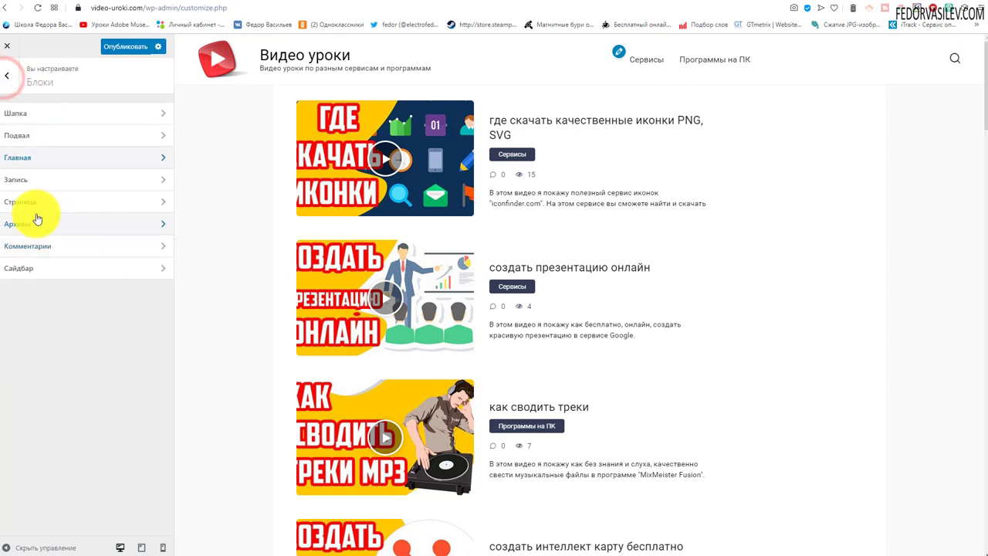
click(20, 180)
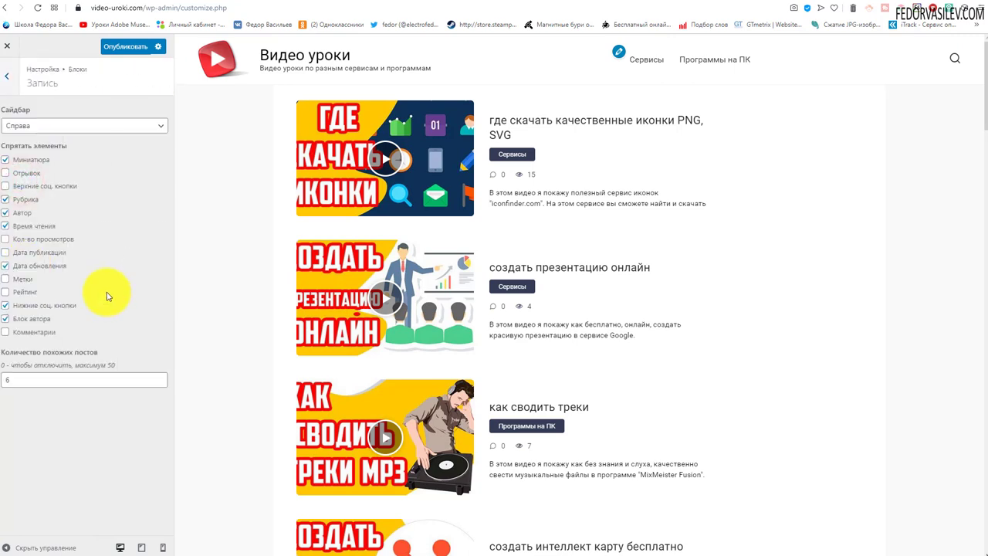
click(392, 165)
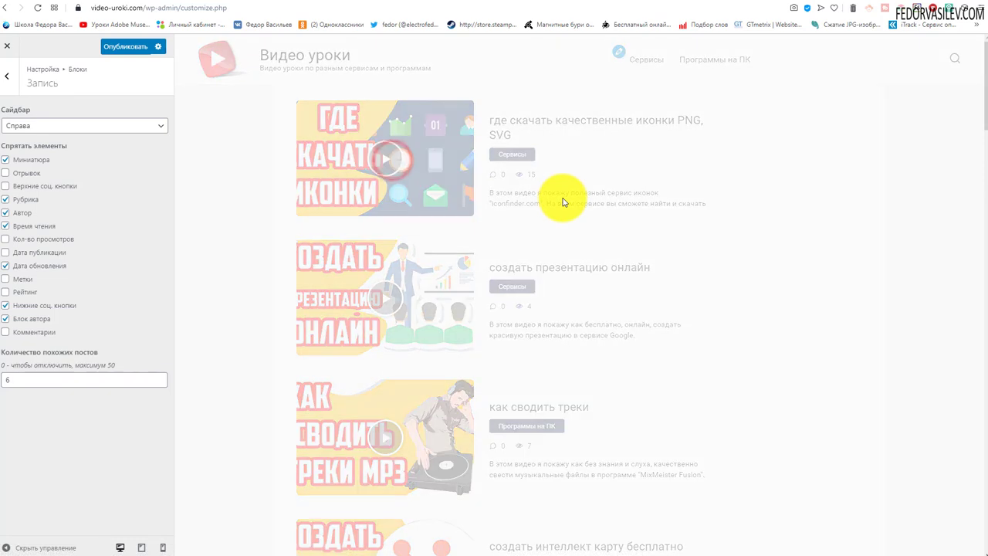
scroll(535, 224, down, 4)
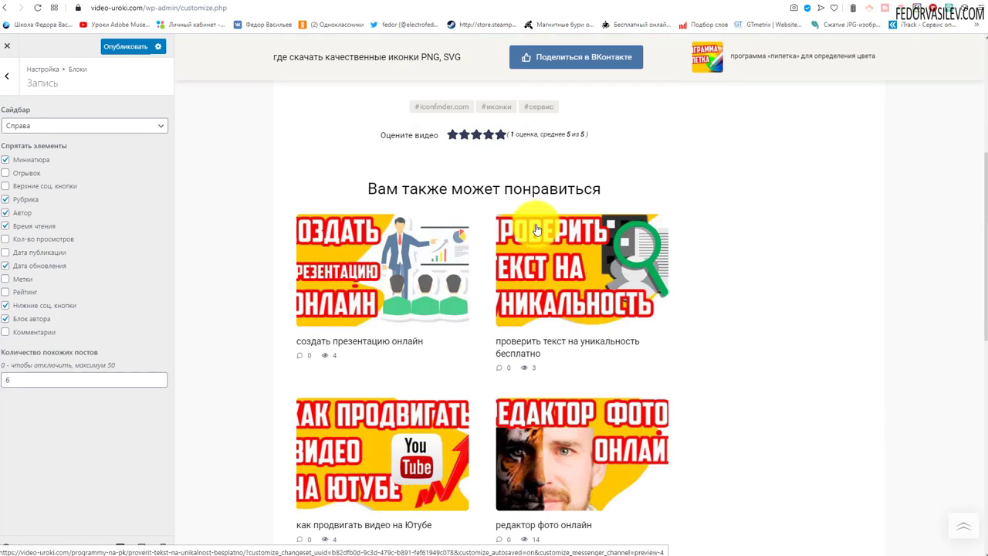
scroll(469, 238, up, 5)
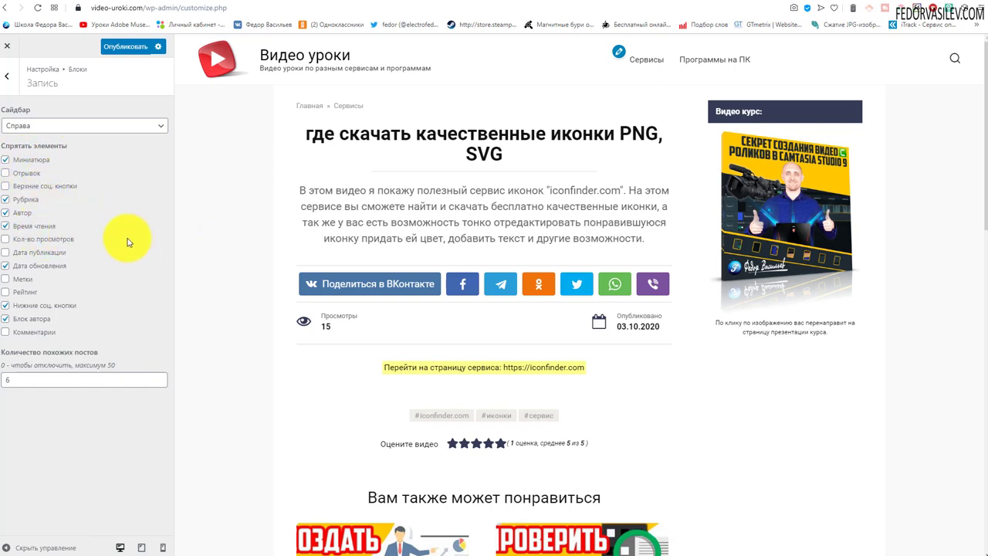
Examine the similar-posts count setting for Запись alongside the "Вам также может понравиться" section of the previewed post.
double_click(71, 379)
scroll(442, 276, down, 5)
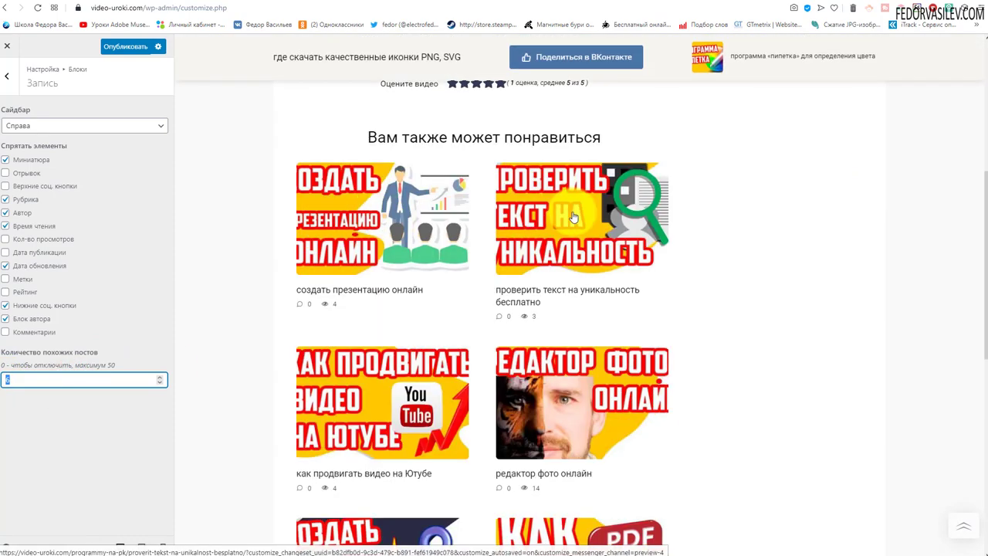
scroll(398, 248, down, 2)
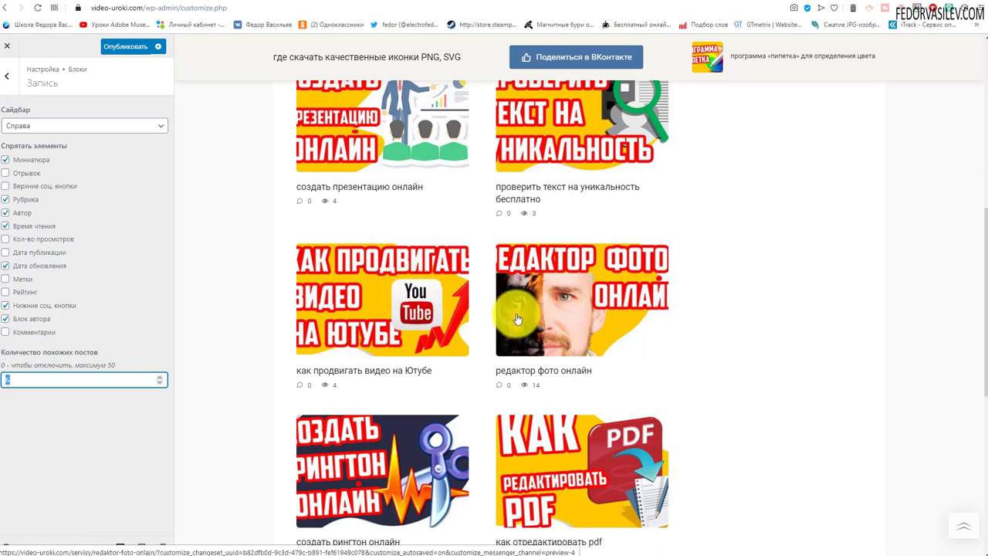
scroll(447, 299, down, 2)
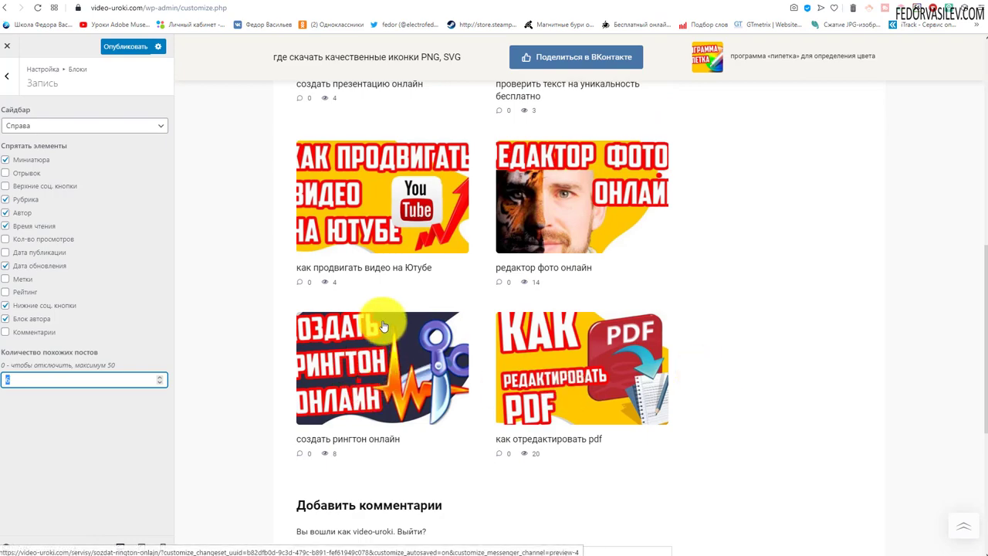
scroll(379, 316, up, 6)
drag(489, 242, 557, 241)
scroll(484, 282, up, 5)
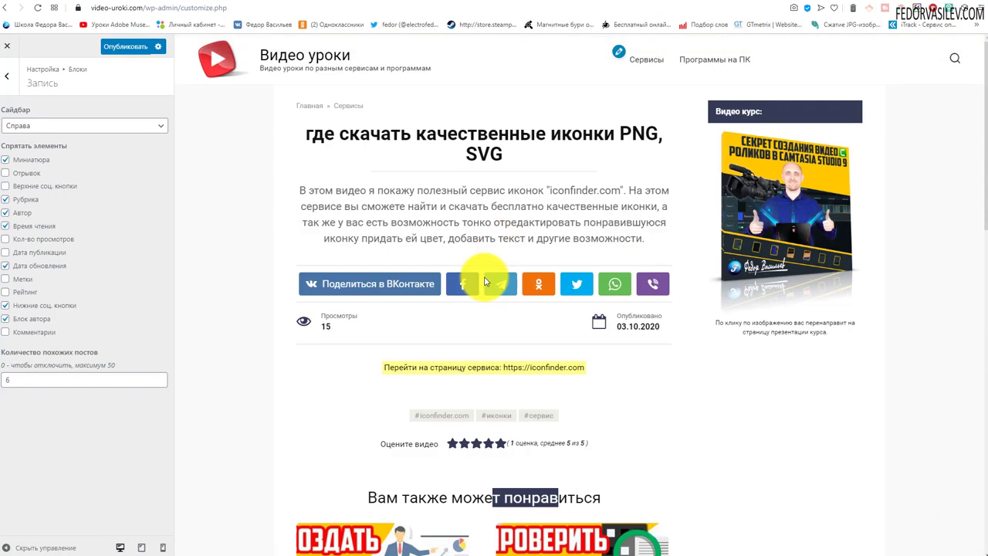
scroll(417, 196, down, 5)
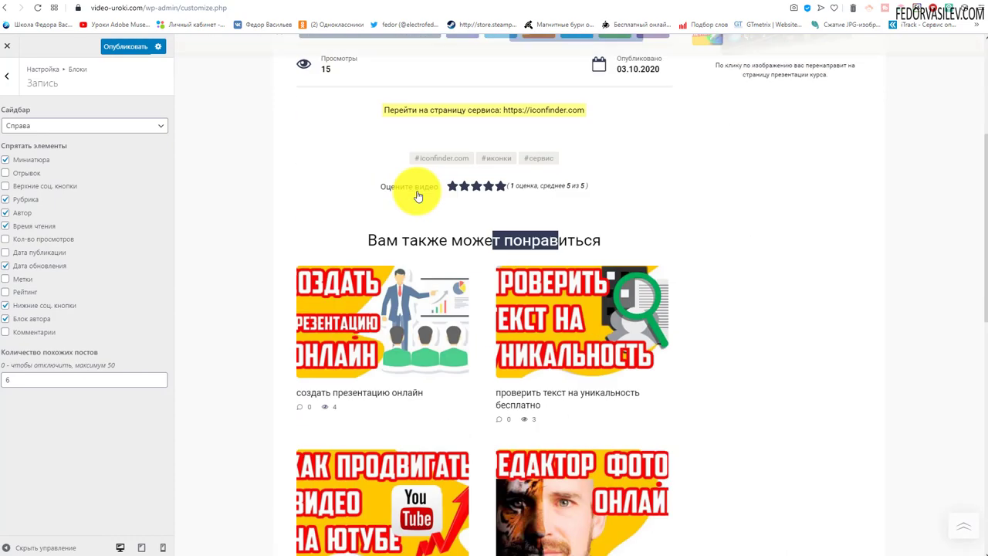
scroll(417, 196, down, 9)
scroll(426, 362, up, 7)
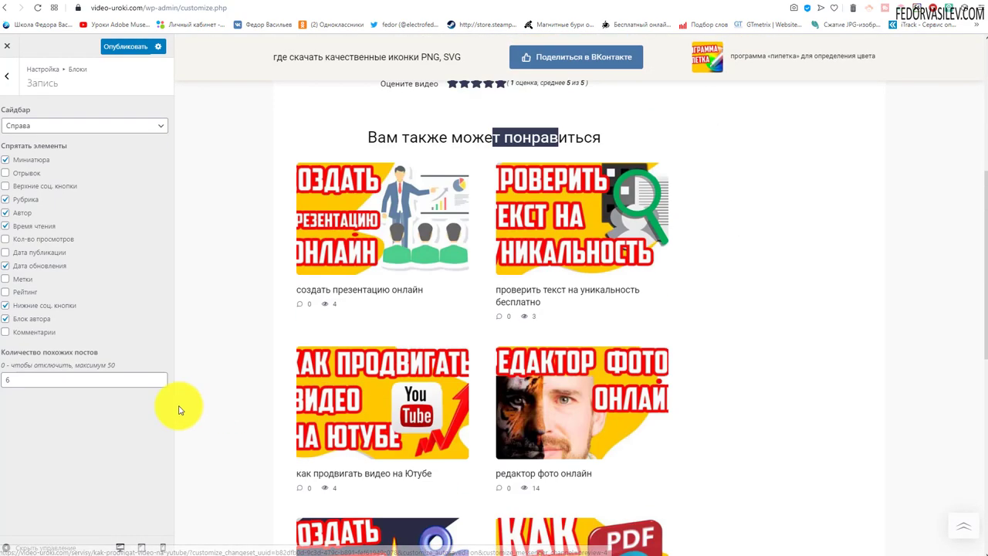
drag(58, 379, 6, 378)
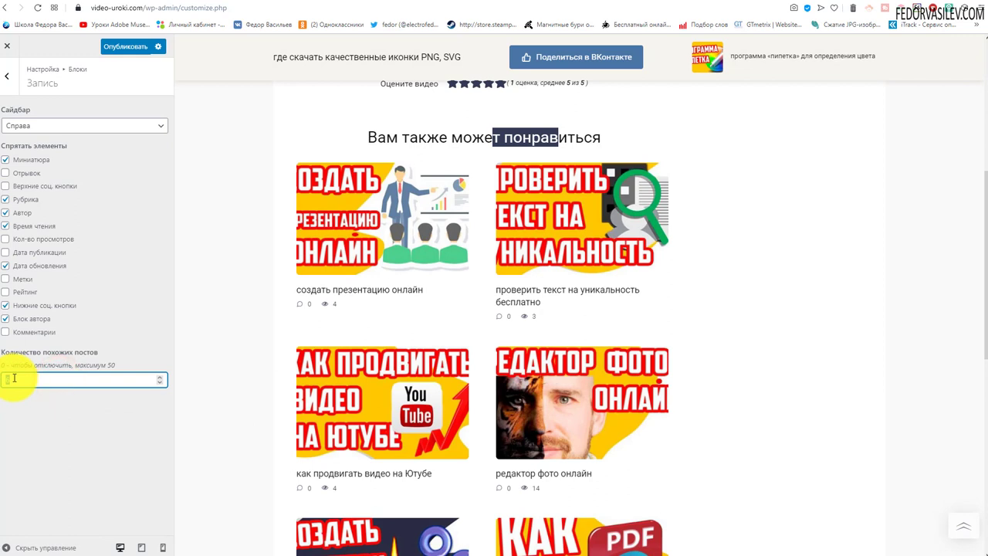
Open the Страница block settings and check the available sidebar options, leaving Справа selected.
click(6, 91)
click(27, 198)
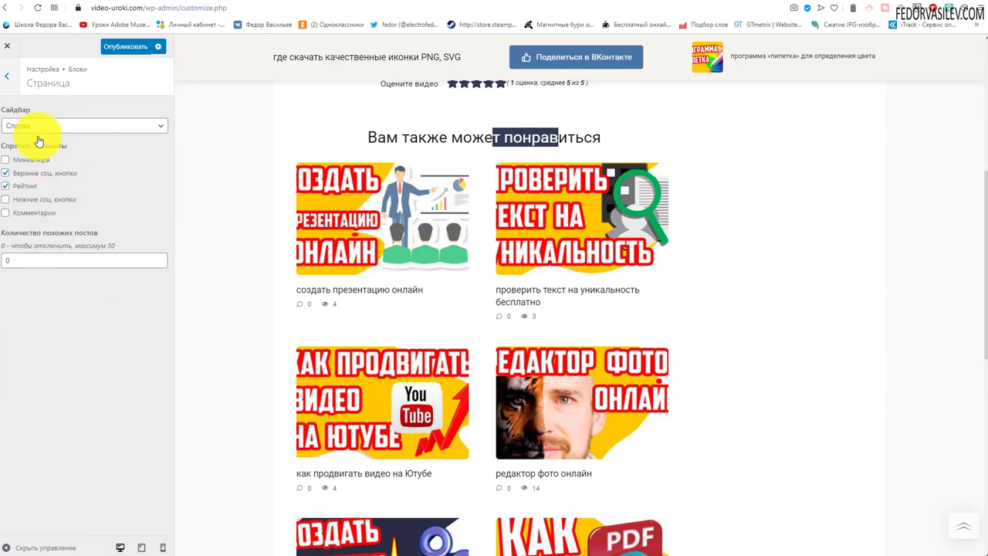
click(65, 132)
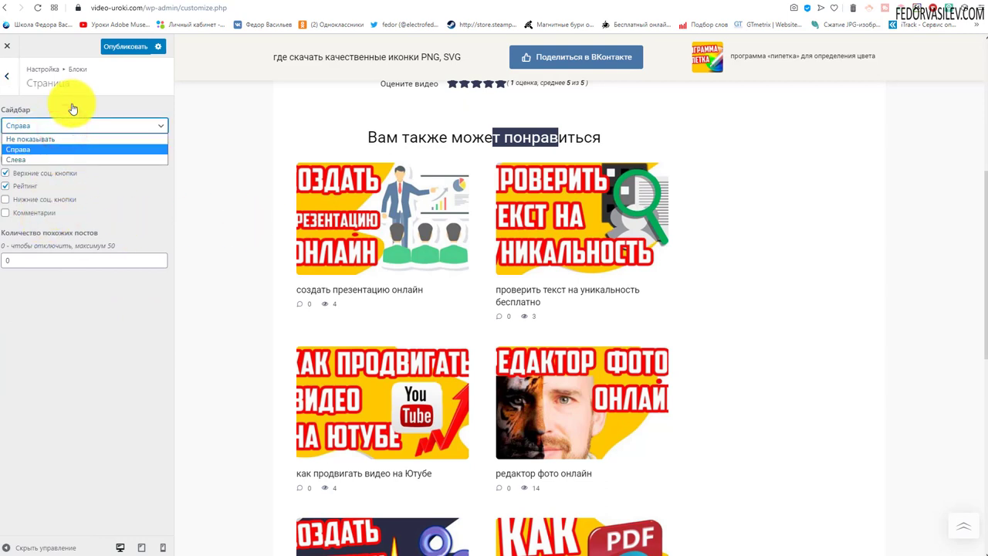
click(73, 108)
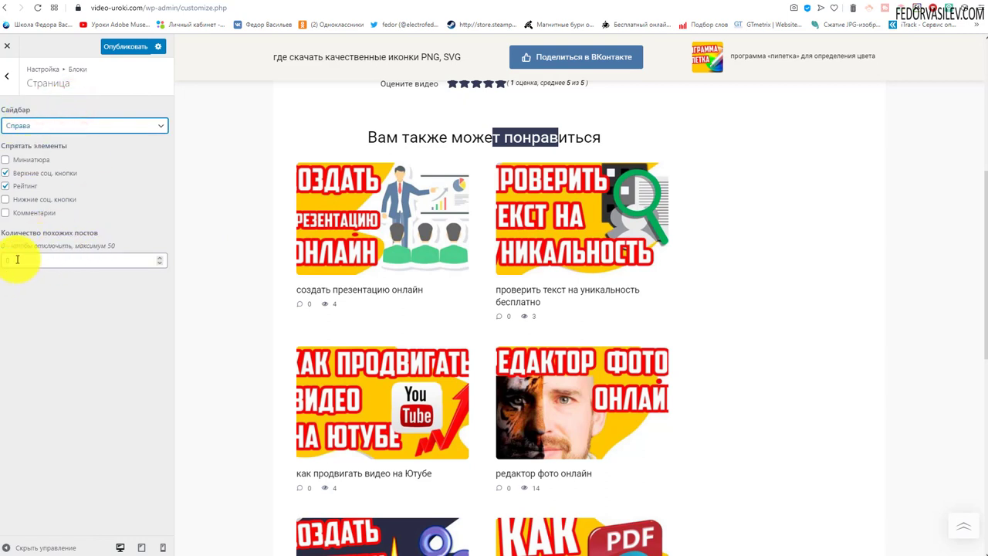
Open the Архивы block settings and load the Сервисы category page in the preview.
click(7, 76)
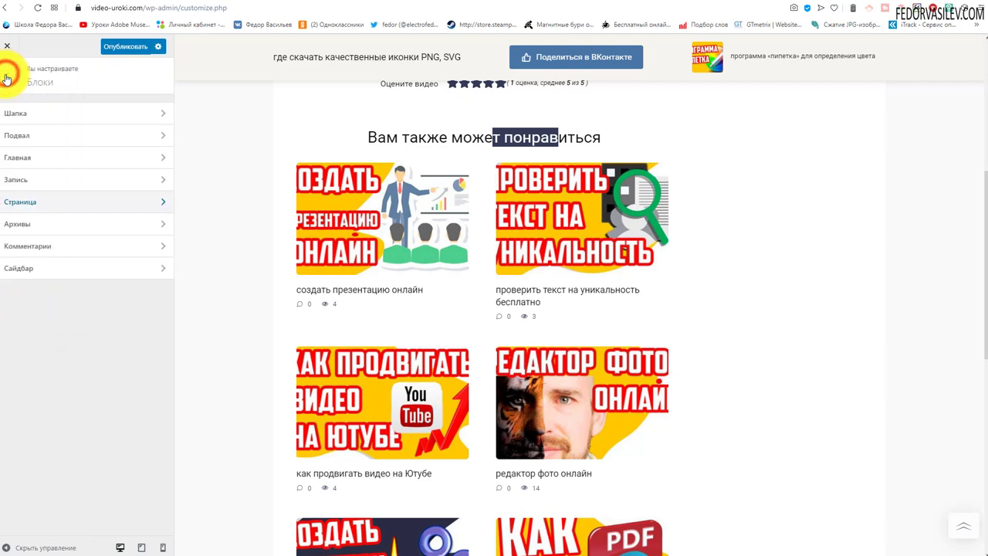
click(24, 225)
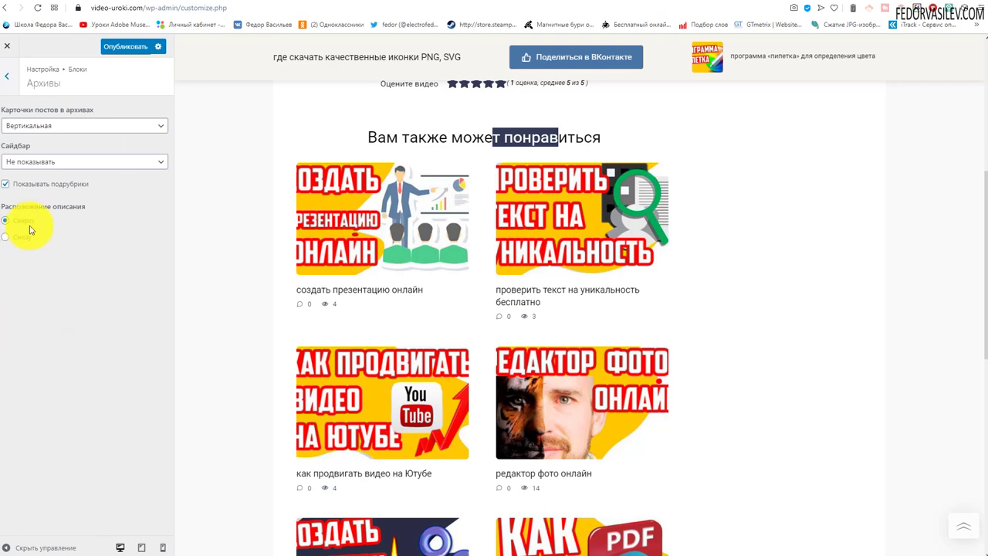
scroll(458, 190, up, 5)
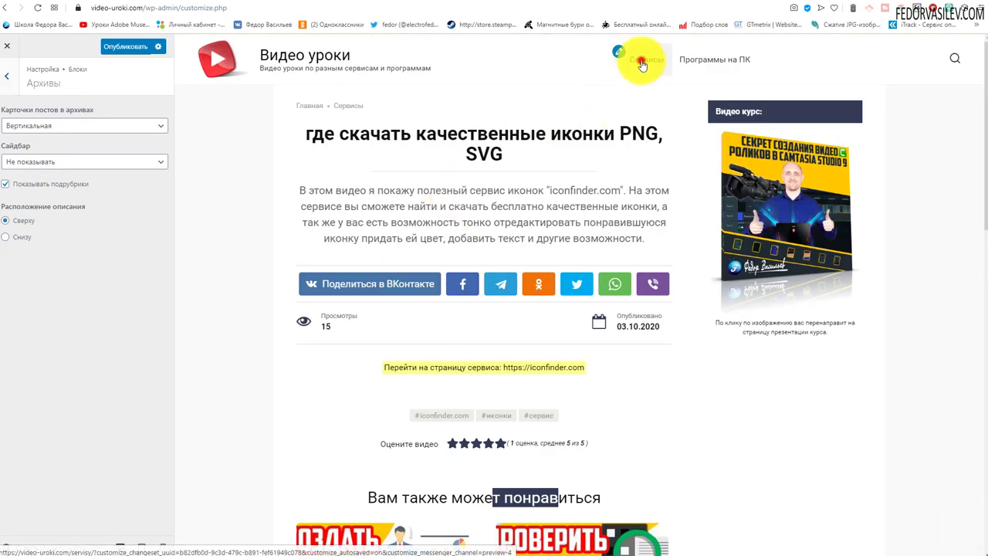
click(642, 65)
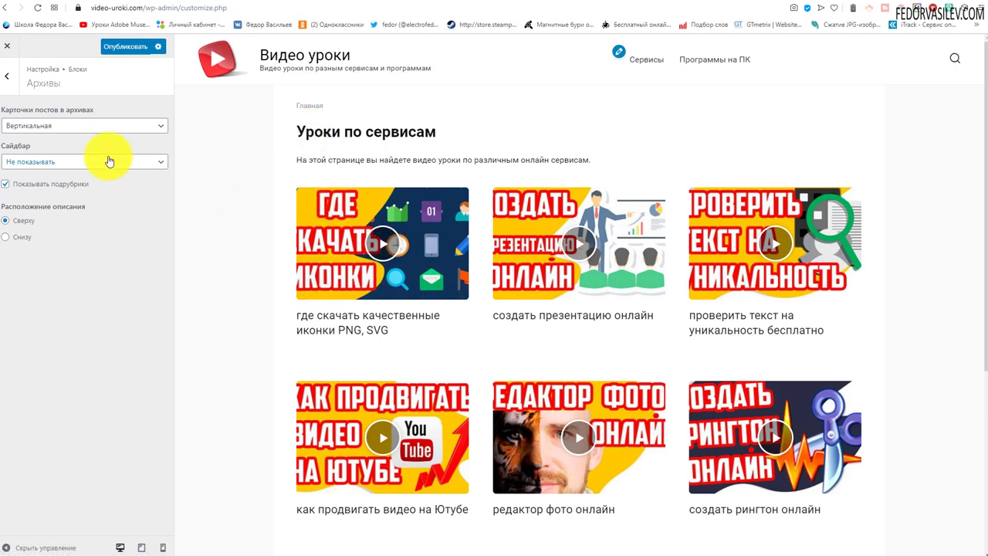
Try the Сетка layout for the archive post cards, and set them to Маленькая.
click(112, 125)
click(70, 139)
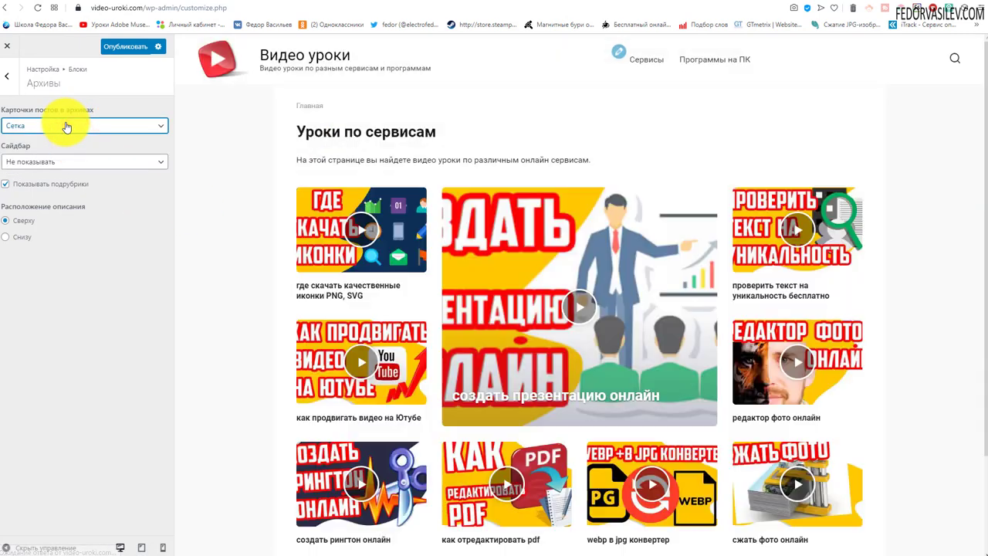
click(66, 125)
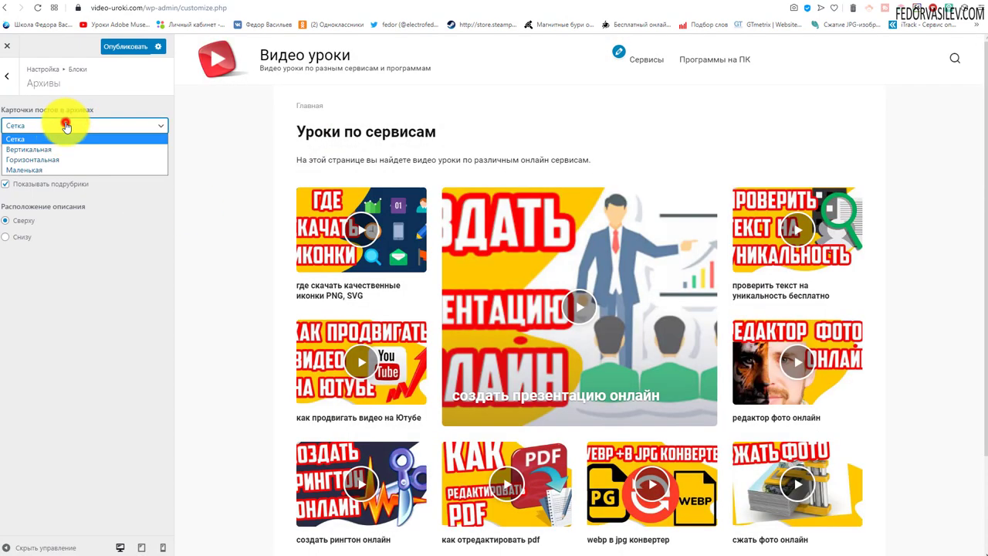
click(40, 169)
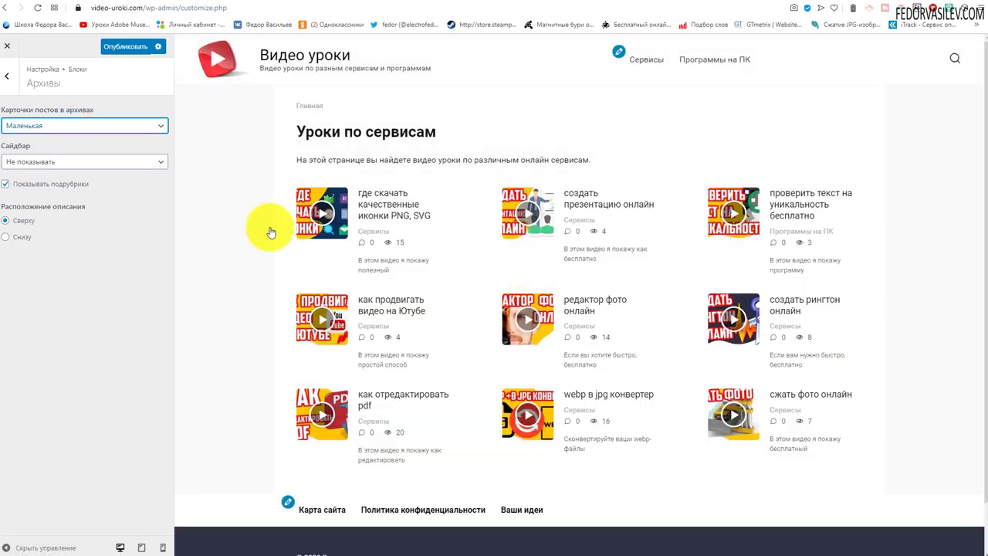
Open the Комментарии block settings and review the comment form title and the text before the submit button.
click(6, 81)
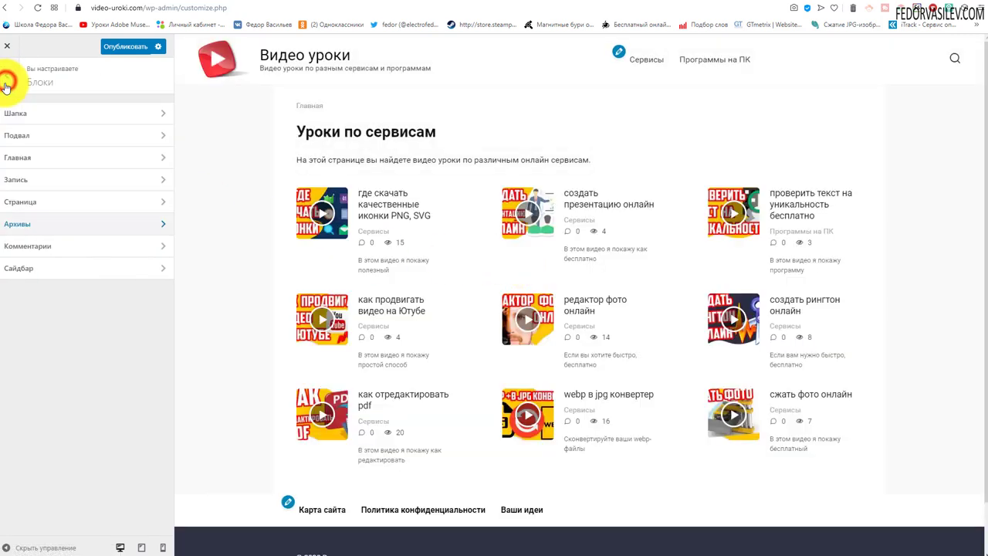
click(27, 246)
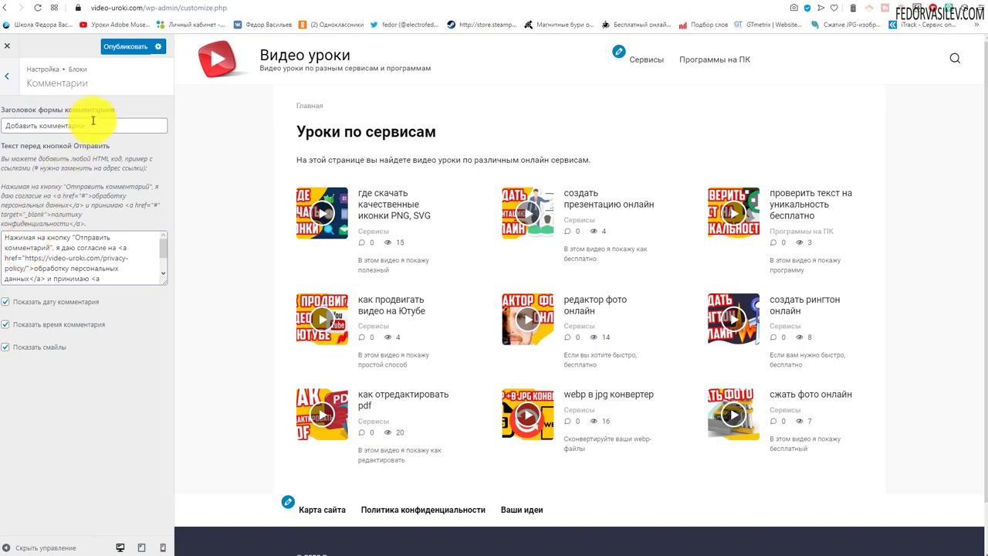
triple_click(47, 125)
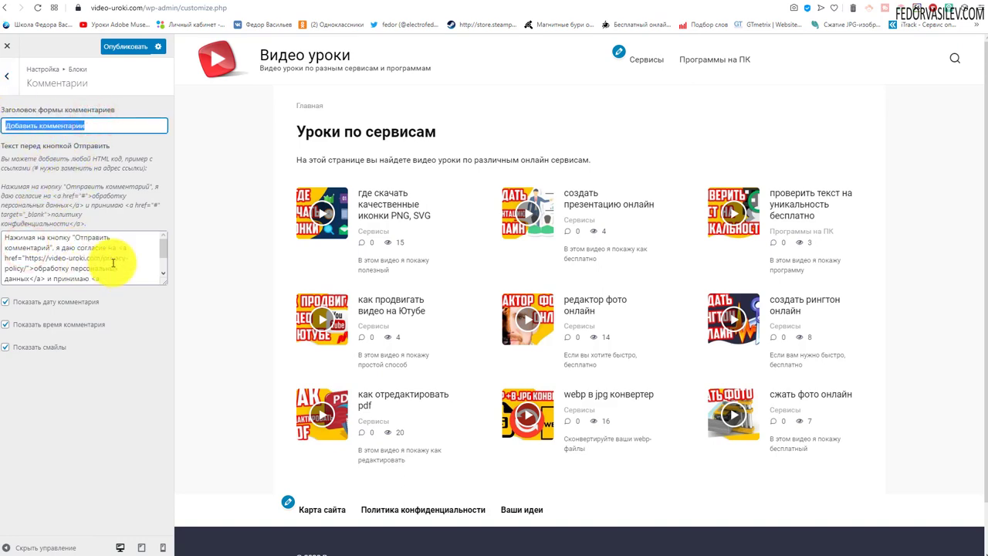
drag(98, 268, 71, 229)
scroll(441, 214, down, 2)
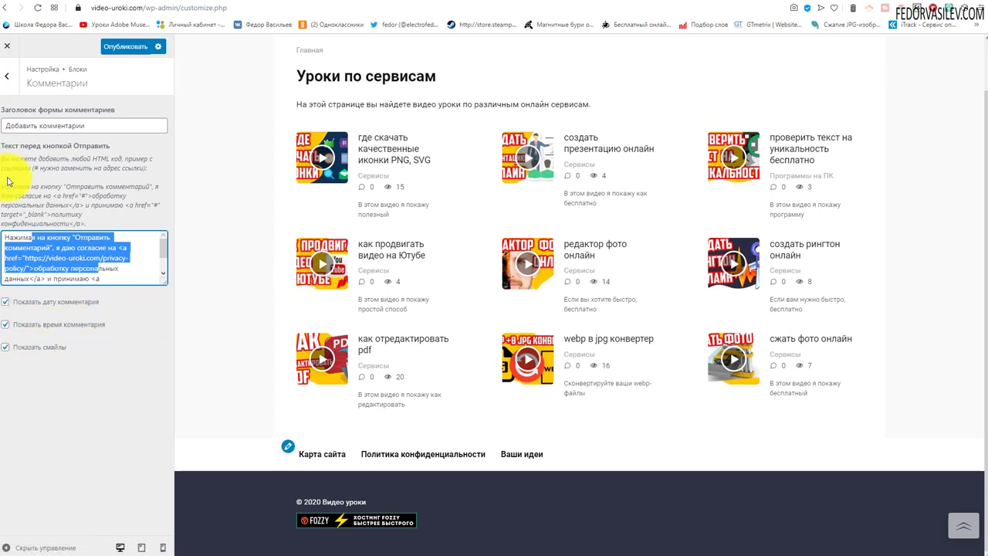
Check the Сайдбар block settings for showing the sidebar on mobile devices.
click(6, 76)
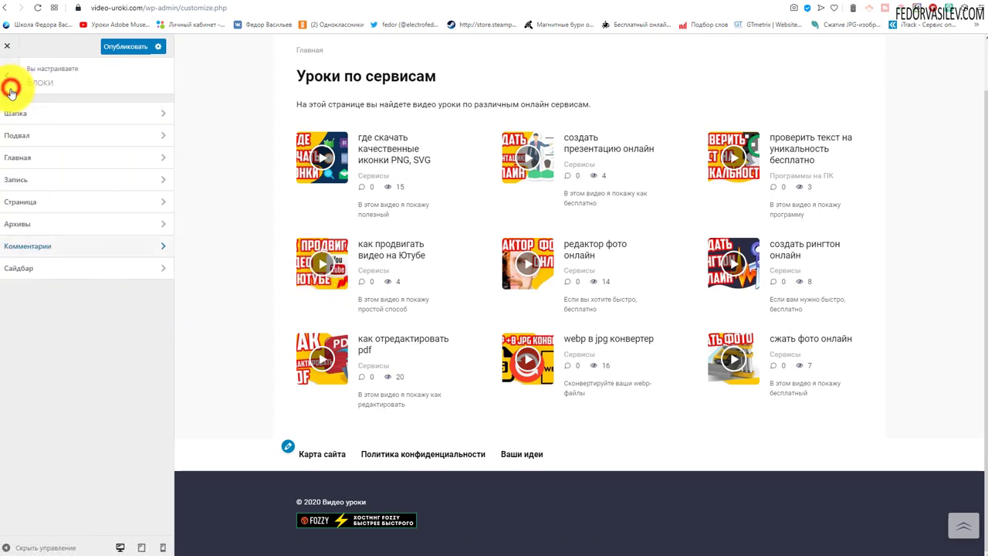
click(35, 272)
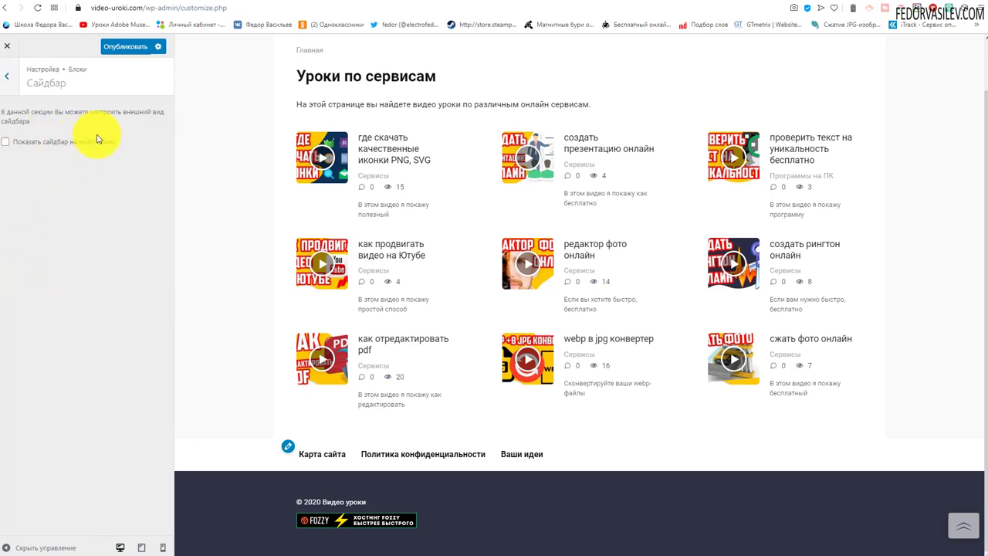
click(7, 85)
Open the Слайдер settings of the Модули section and review the slider options.
click(7, 71)
click(23, 210)
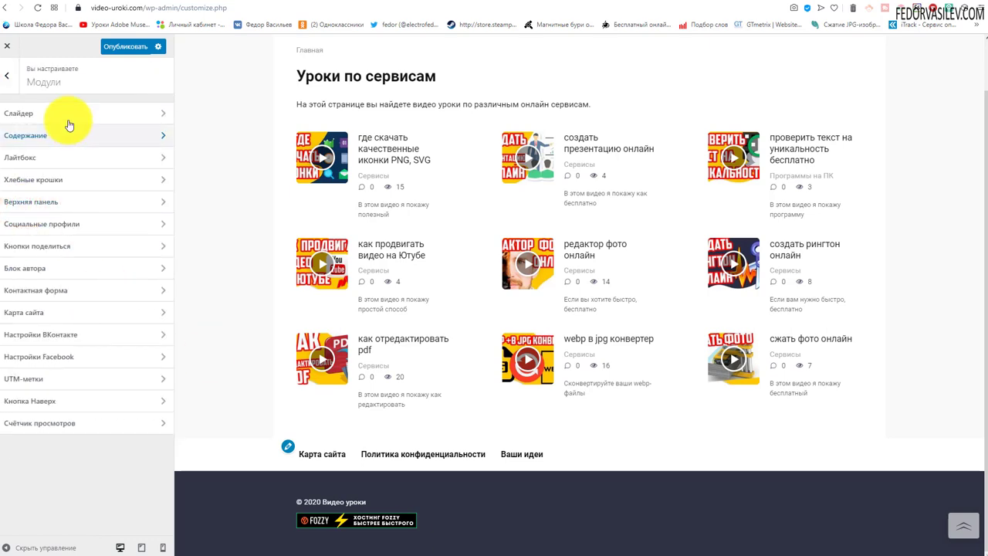
click(66, 120)
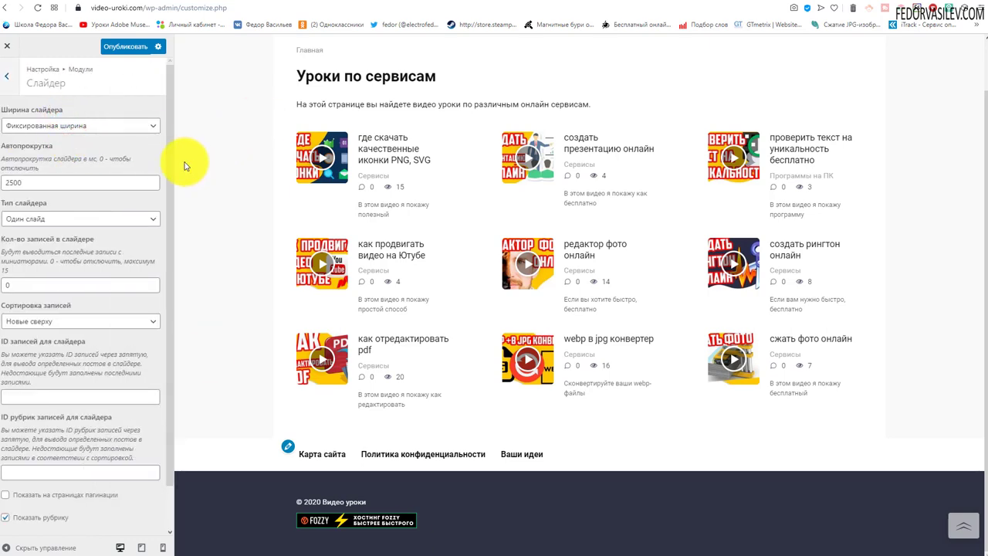
scroll(286, 221, up, 1)
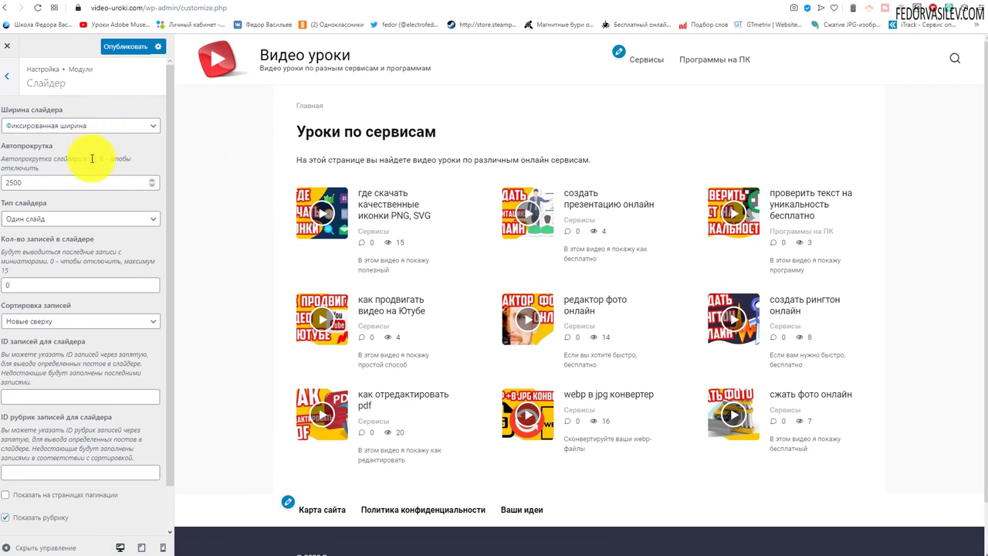
Check the Содержание and Лайтбокс module settings.
click(6, 76)
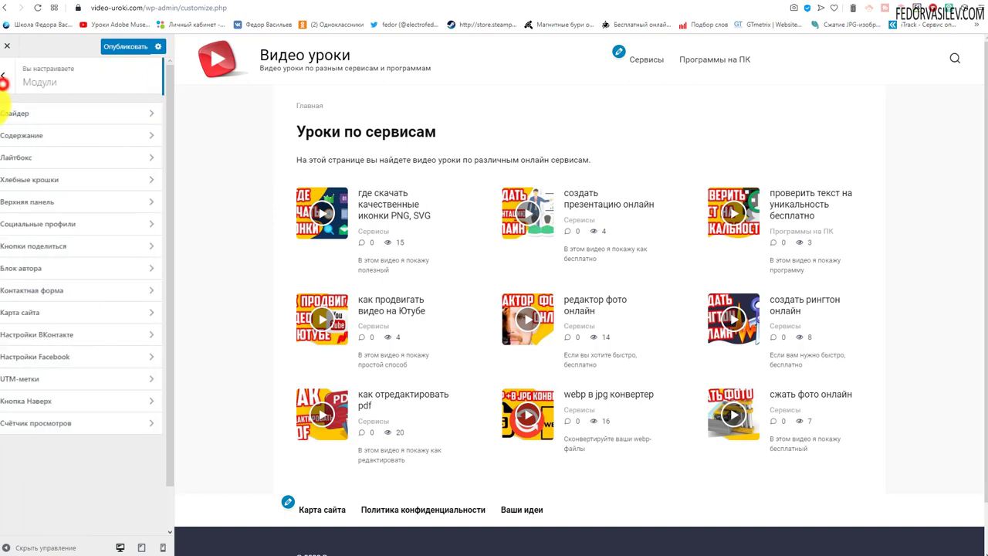
click(8, 144)
click(6, 75)
click(31, 158)
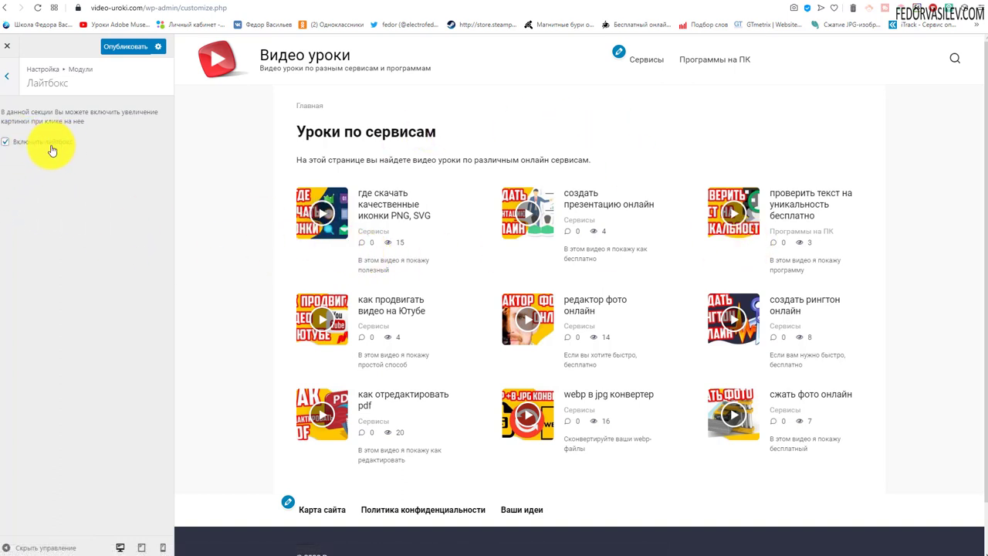
Open the Хлебные крошки module settings and examine the breadcrumbs on the post "где скачать качественные иконки PNG, SVG" in the preview.
click(7, 76)
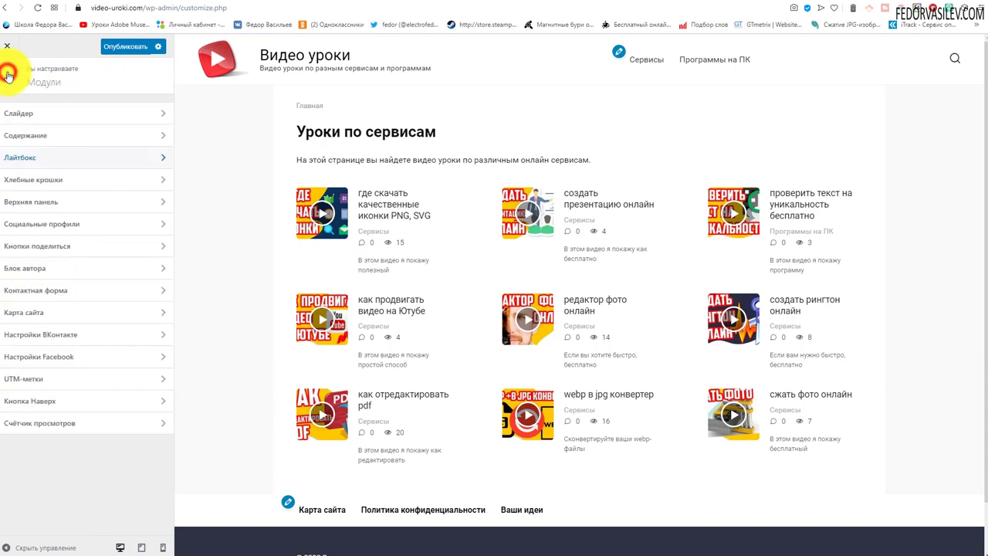
click(73, 181)
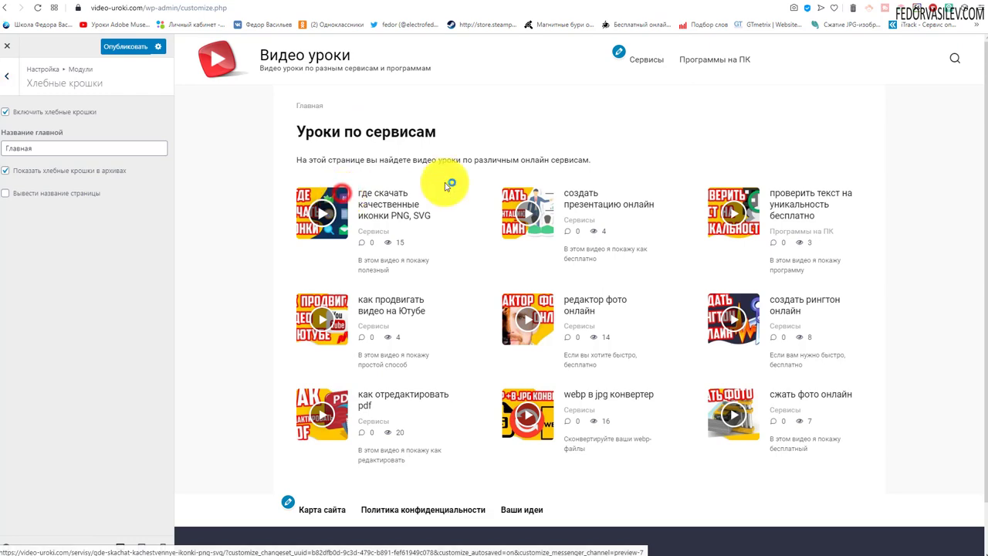
click(386, 197)
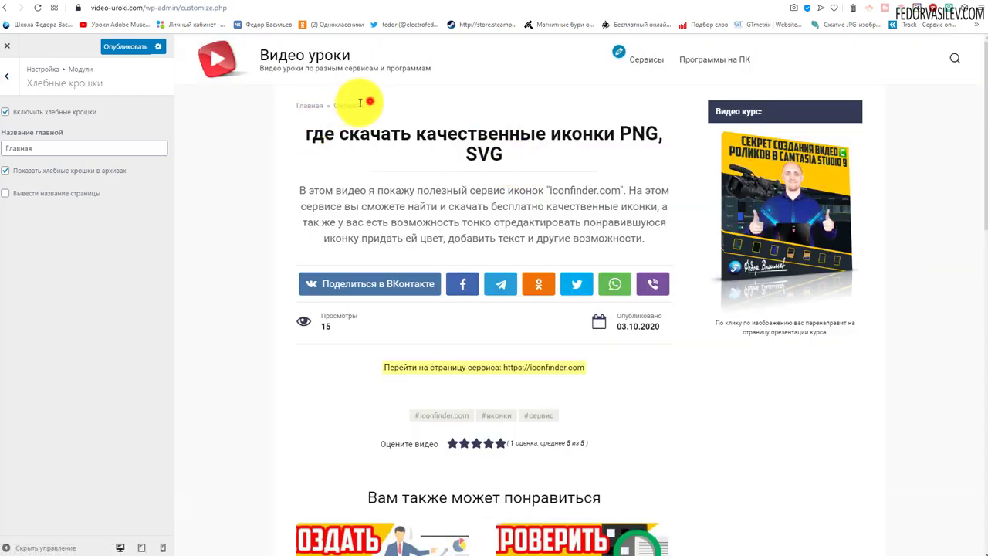
drag(365, 106, 286, 99)
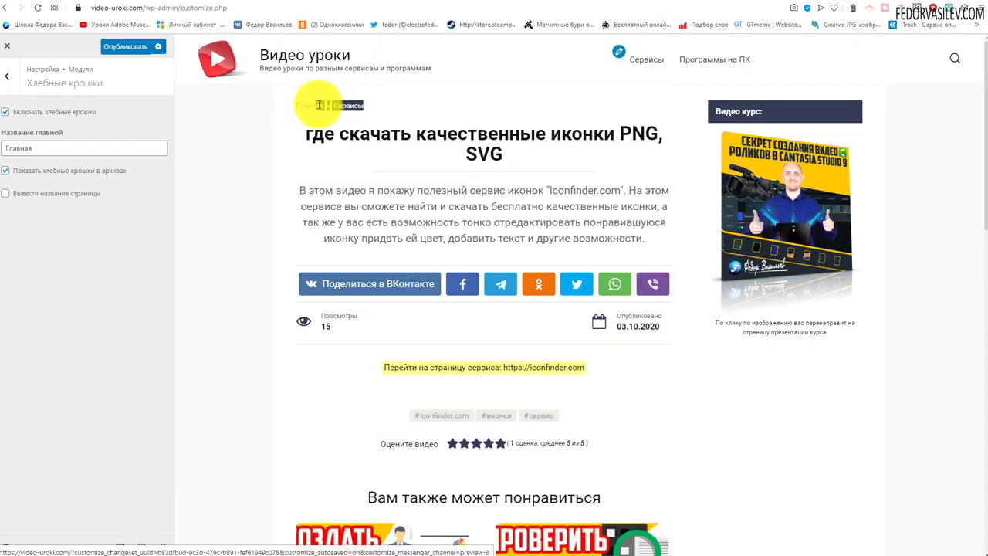
click(441, 95)
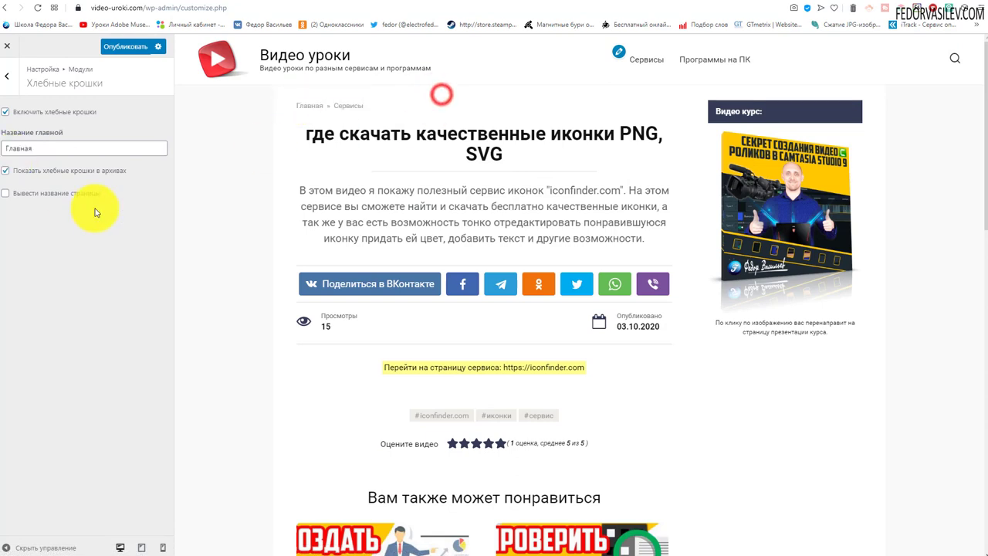
Open the Верхняя панель module settings.
click(11, 83)
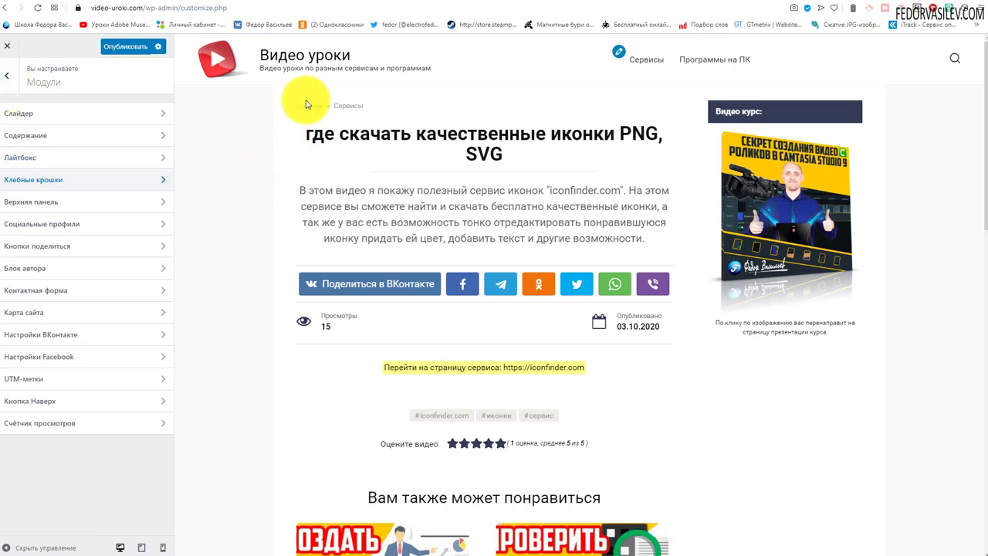
click(71, 205)
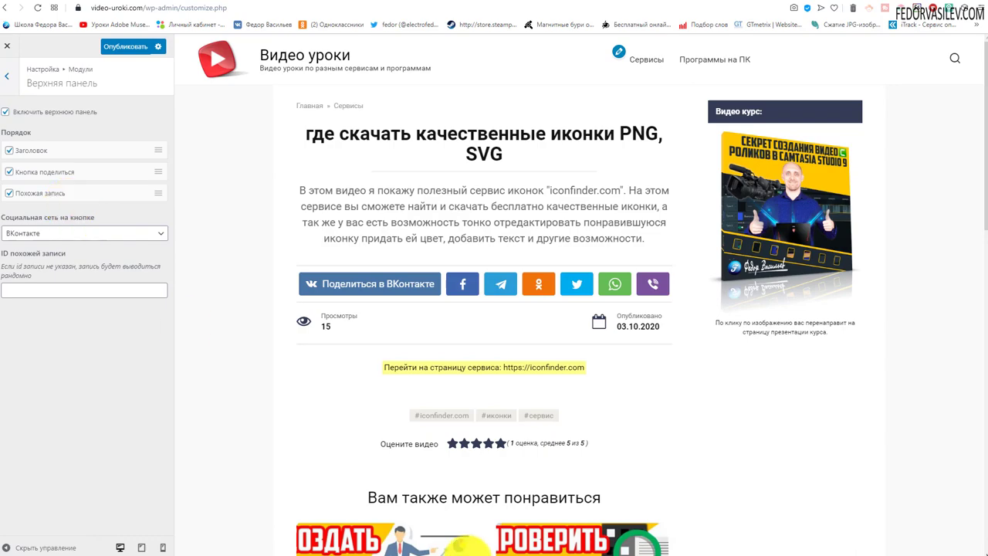
Examine the top panel shown over the post in the preview, including its title, share button and similar post.
scroll(515, 217, down, 4)
scroll(515, 217, up, 4)
scroll(514, 205, down, 6)
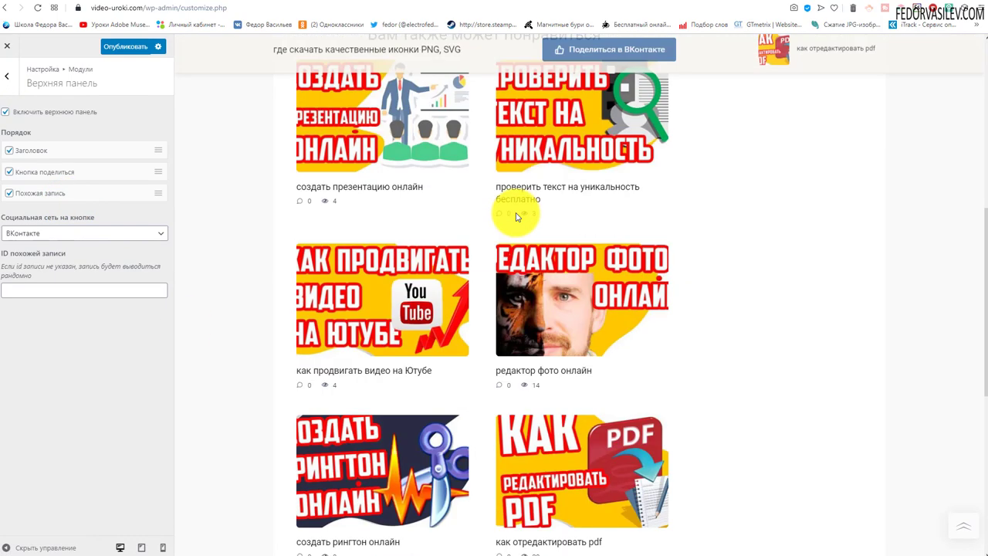
scroll(463, 170, down, 2)
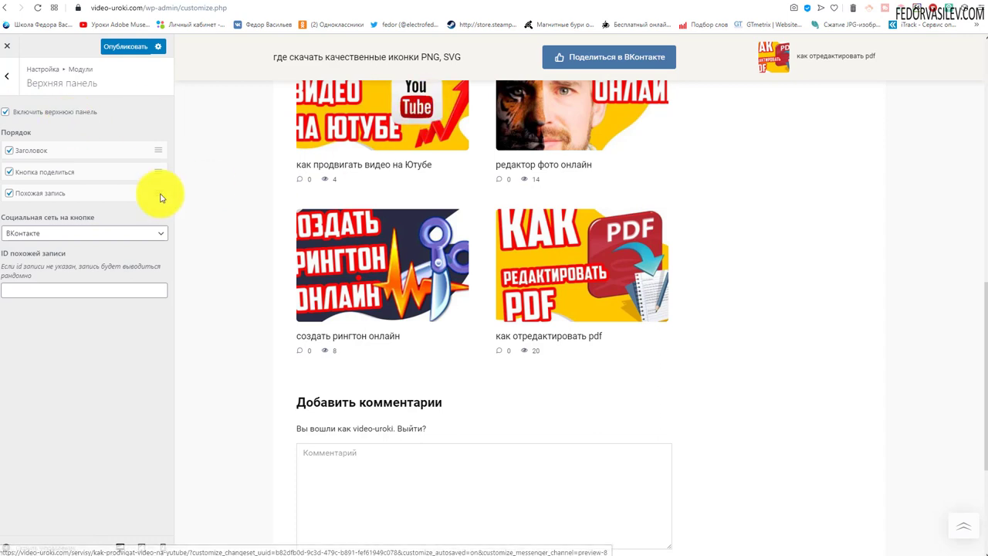
Try Facebook on the top panel's share button and restore ВКонтакте, and turn Похожая запись off and back on.
click(100, 233)
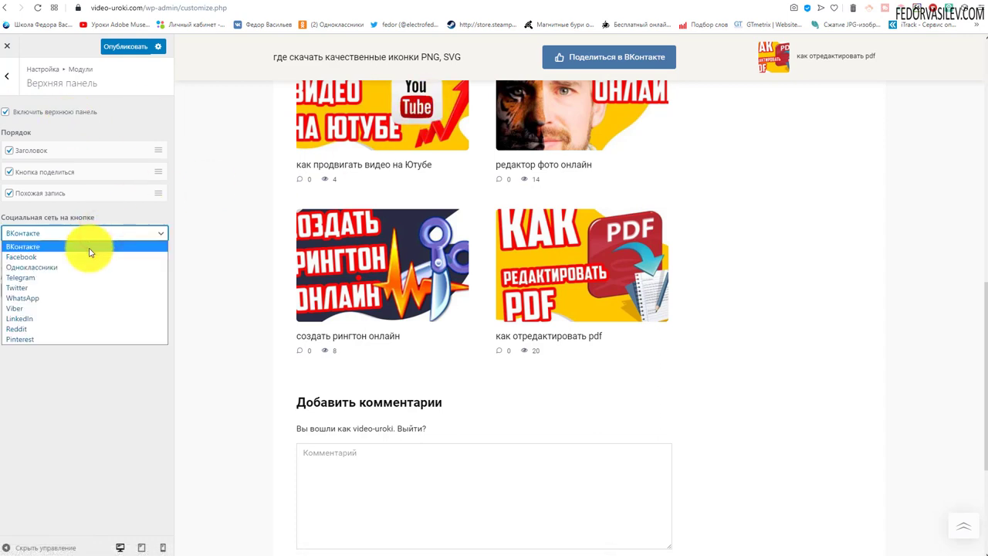
click(87, 256)
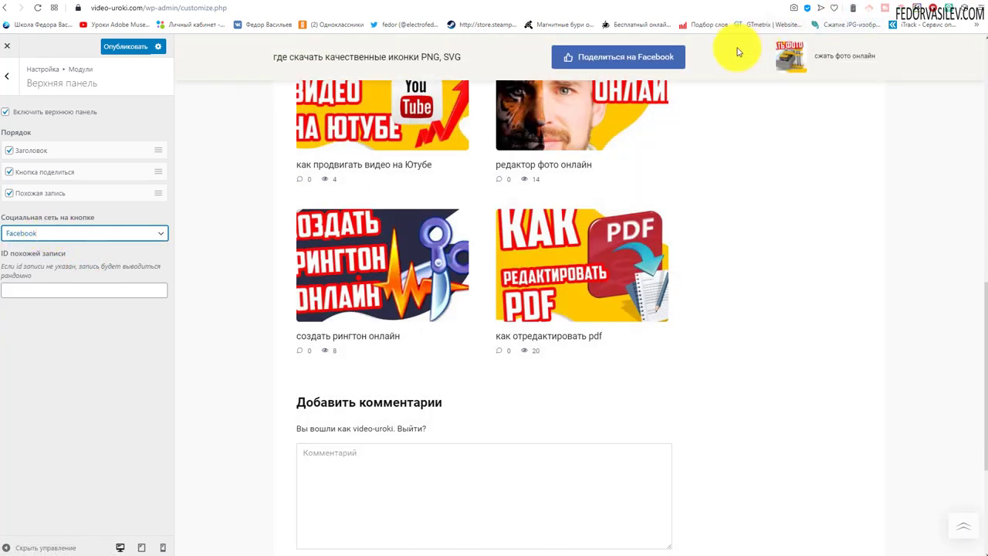
click(88, 231)
click(70, 248)
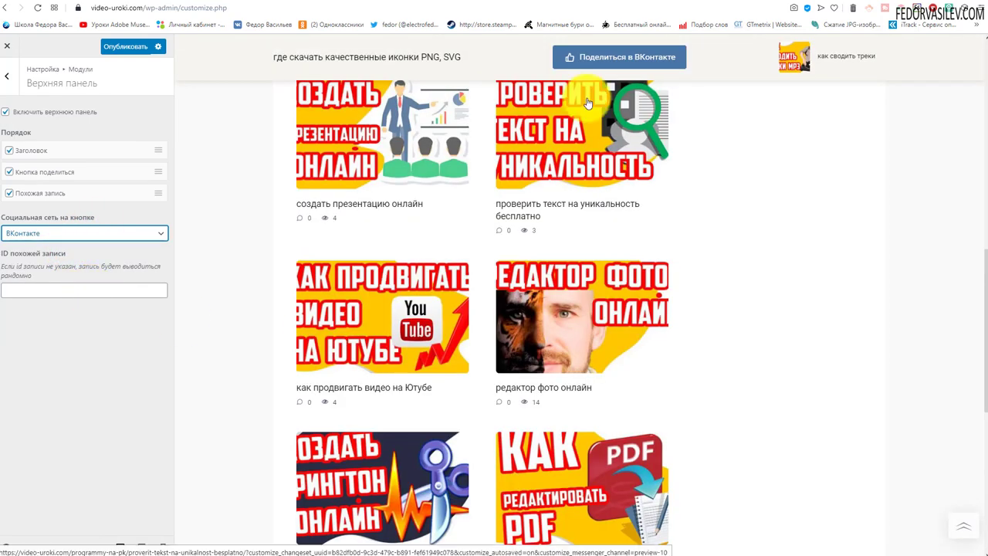
click(116, 232)
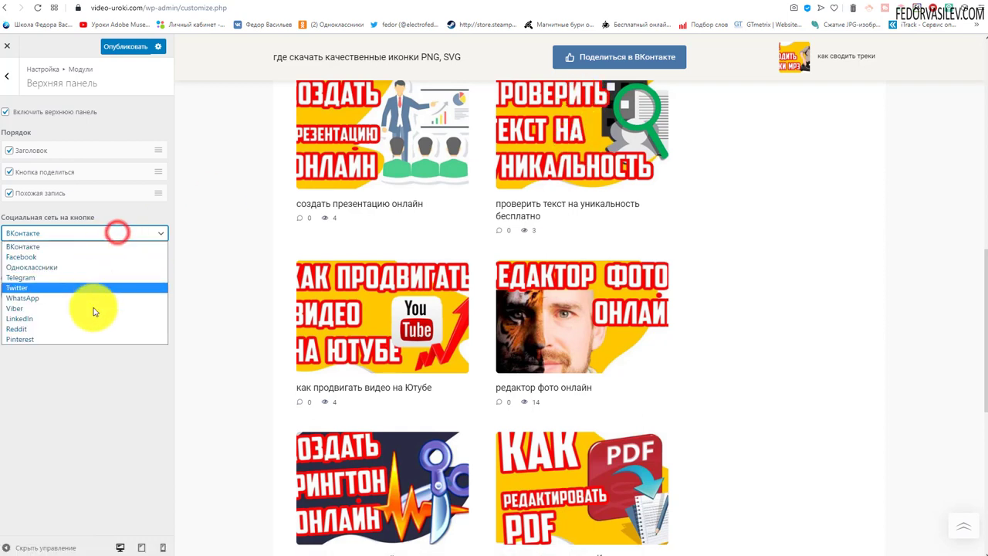
click(99, 416)
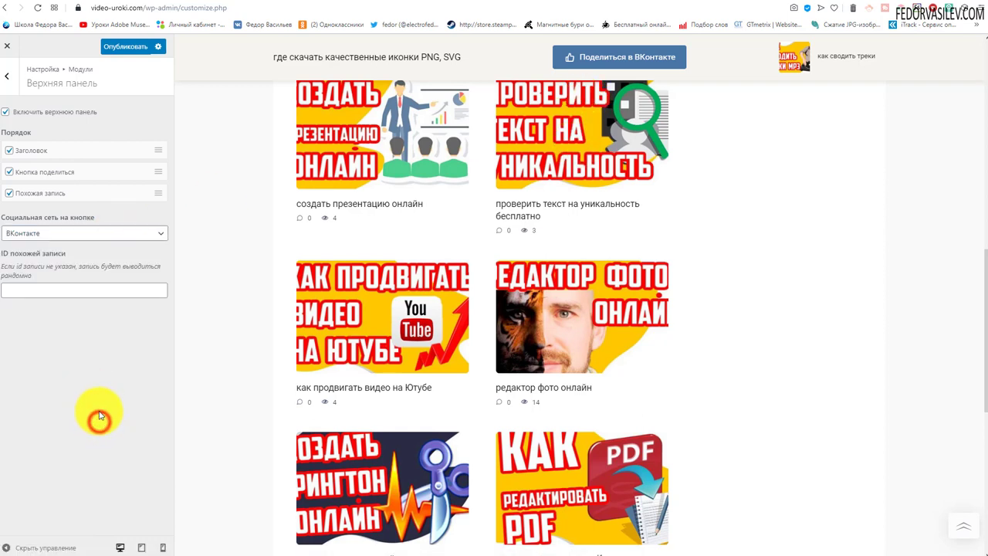
click(9, 195)
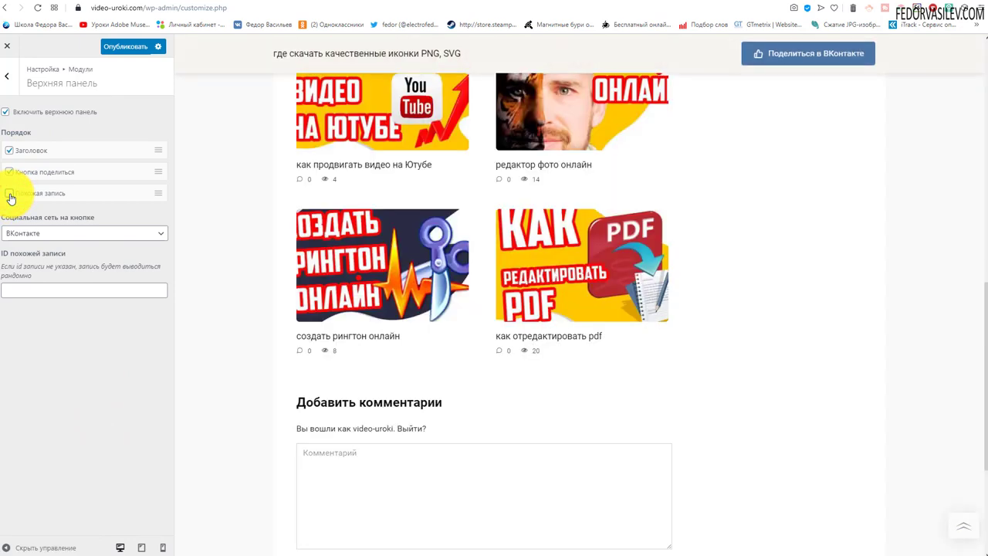
click(9, 194)
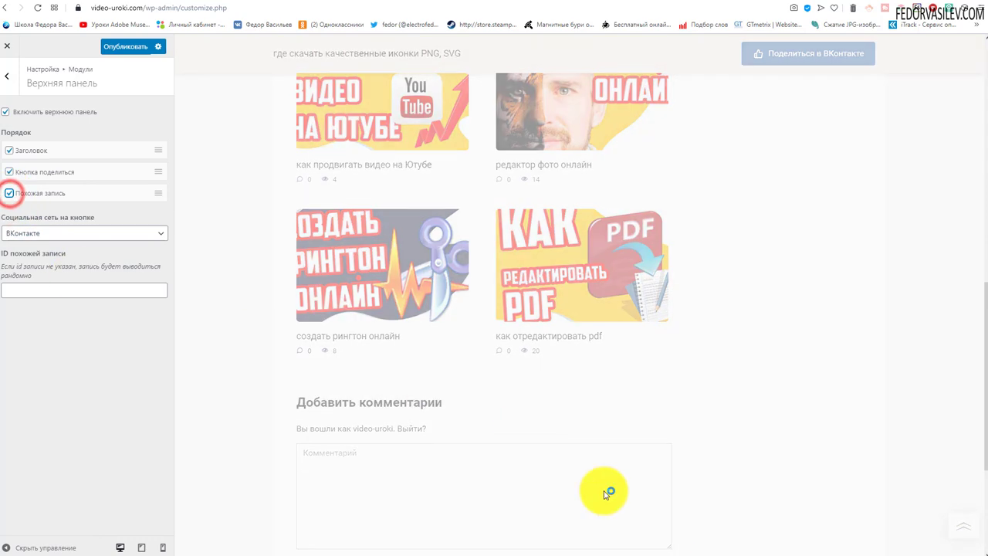
Open the Социальные профили module settings and review the profile link fields and the Скрыть ссылки через JS option.
click(6, 75)
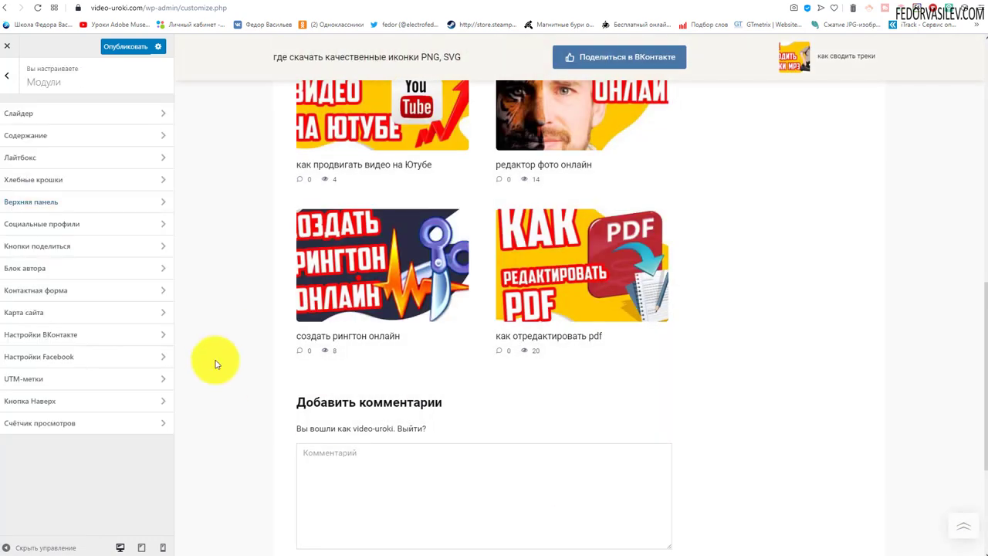
click(46, 221)
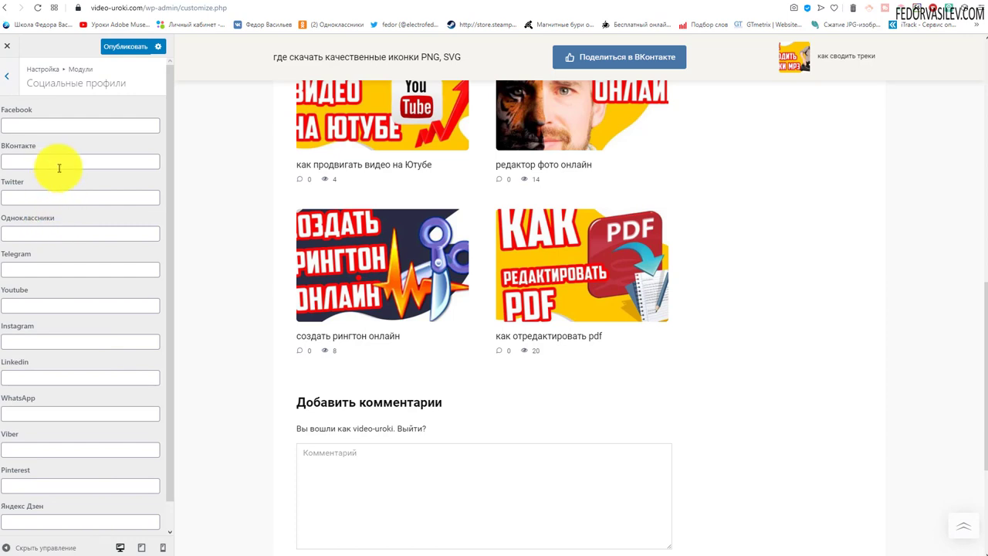
scroll(58, 167, down, 1)
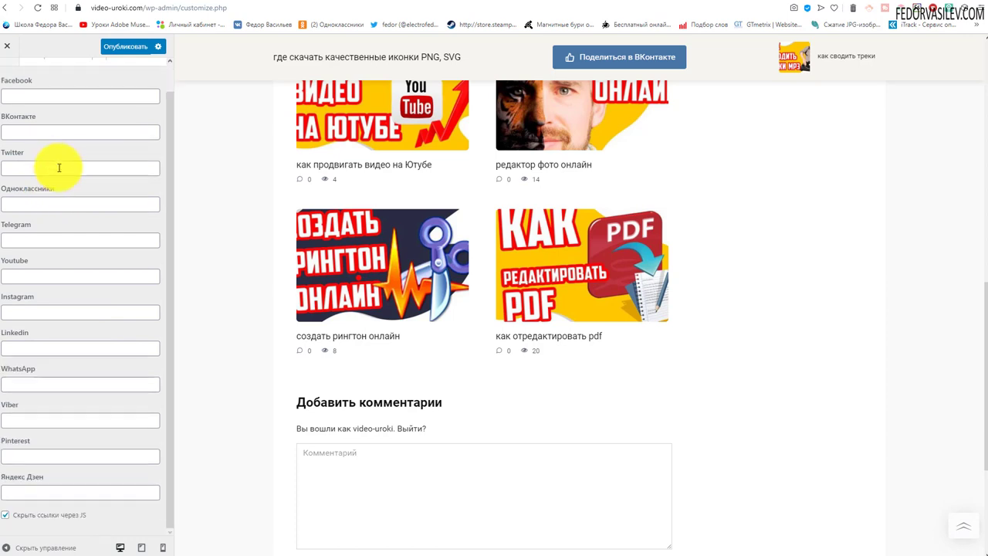
click(51, 495)
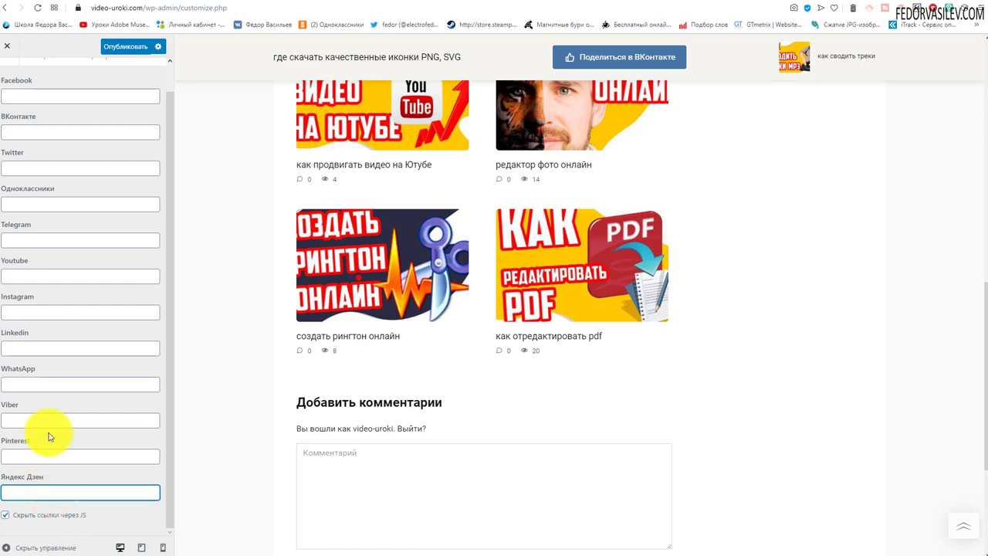
scroll(41, 413, up, 1)
scroll(41, 407, down, 1)
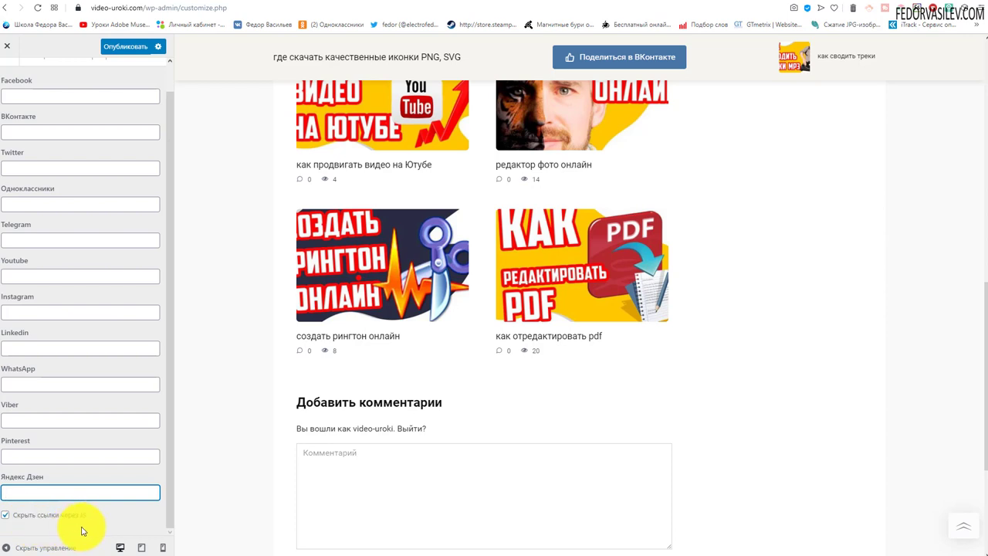
click(659, 436)
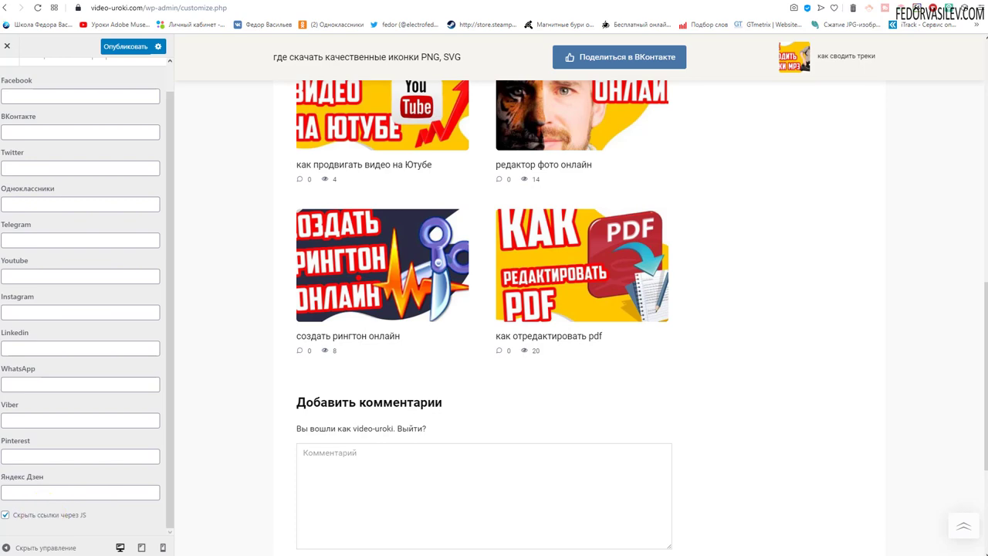
Open the Кнопки поделиться module settings and examine the share buttons under the post's introduction in the preview.
key(Escape)
click(51, 252)
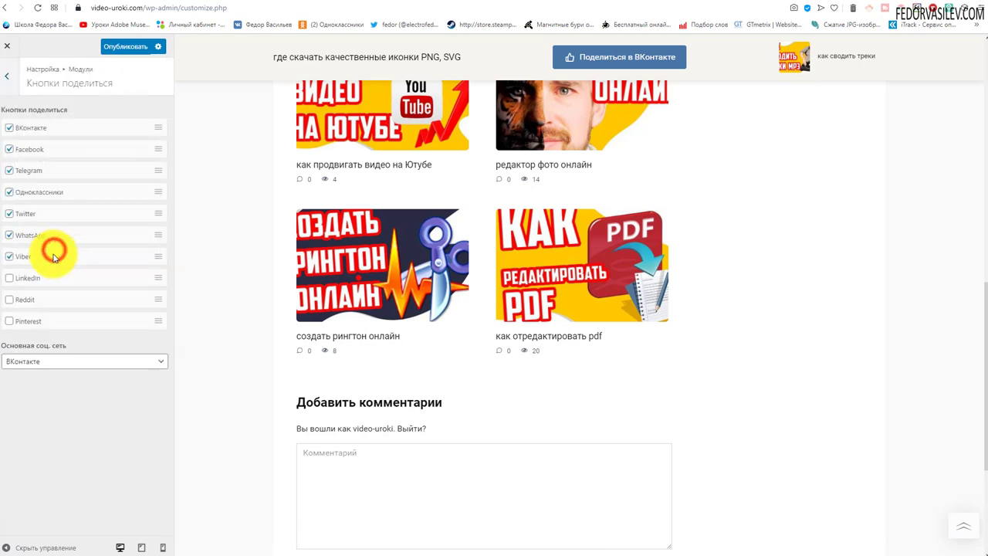
scroll(392, 236, up, 6)
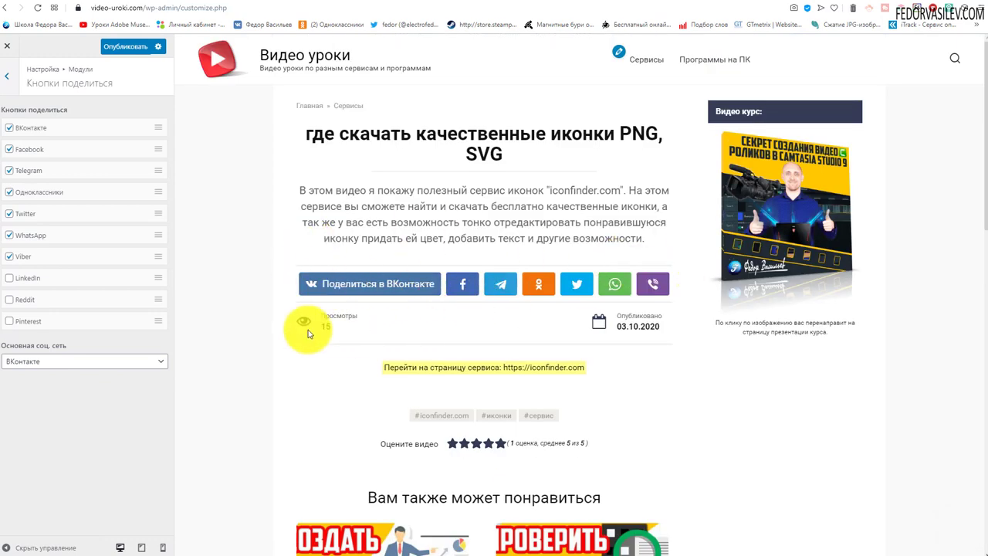
Try Одноклассники as the main social network for the share buttons and restore ВКонтакте.
click(49, 361)
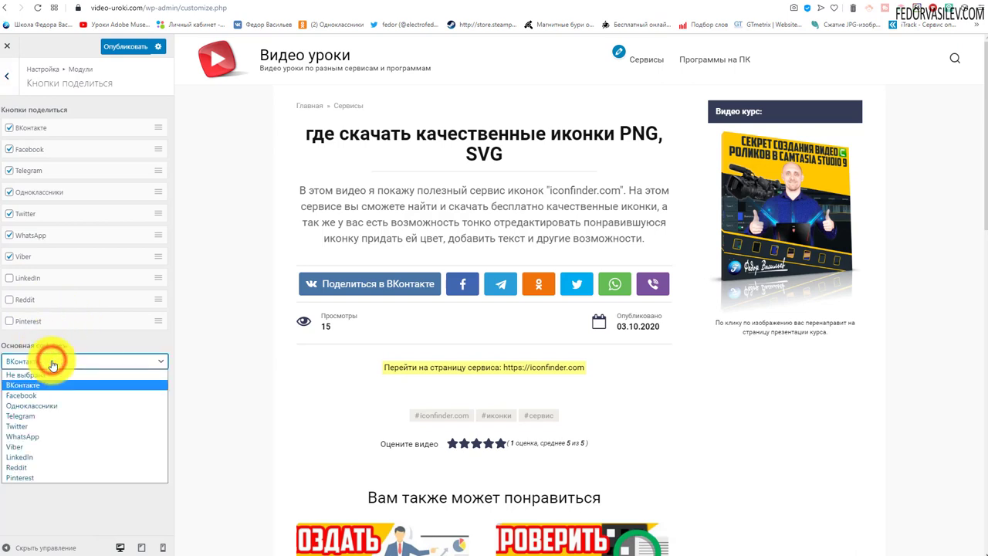
click(49, 361)
click(39, 361)
click(48, 406)
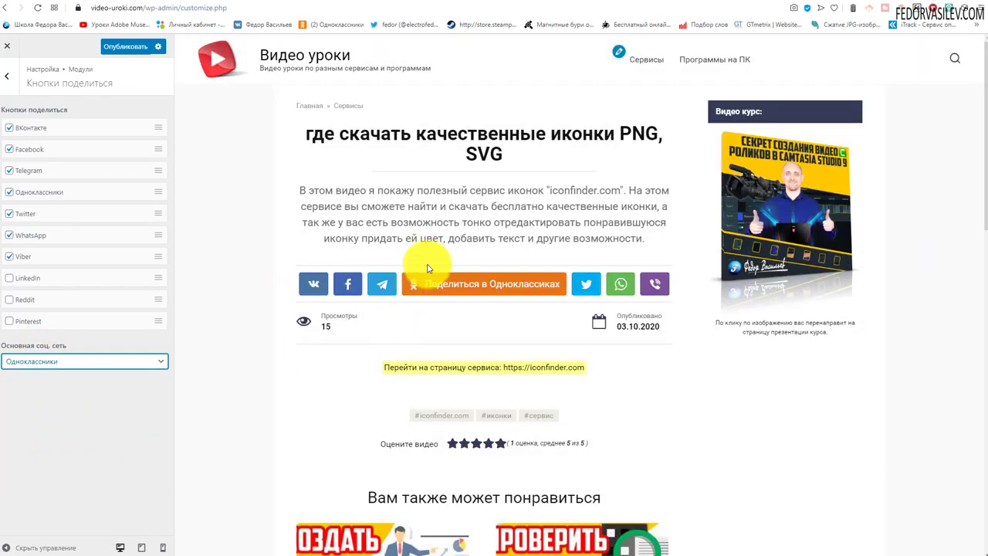
click(55, 370)
click(48, 382)
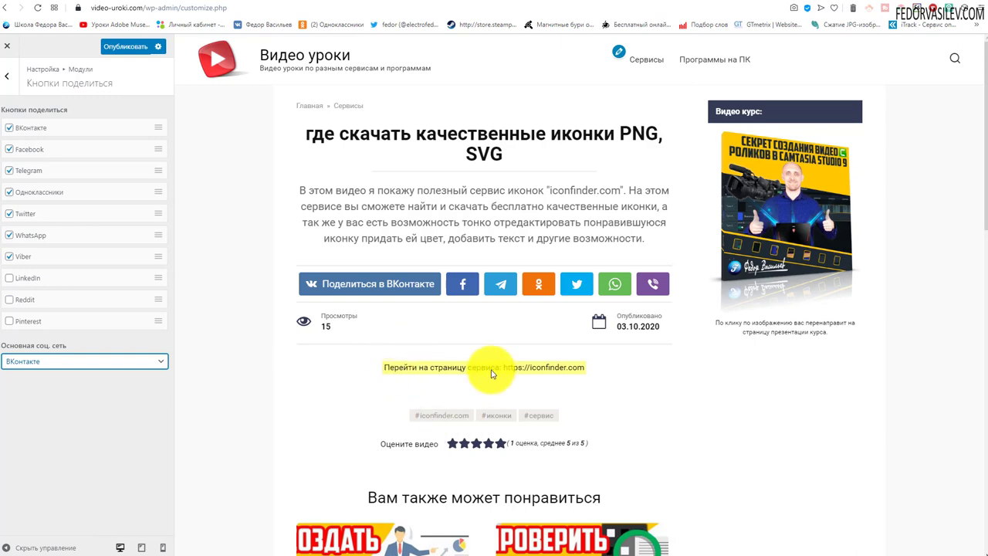
Open the Блок автора module settings, review them, and switch hiding of social profile links via JS on and back off.
click(6, 75)
click(44, 265)
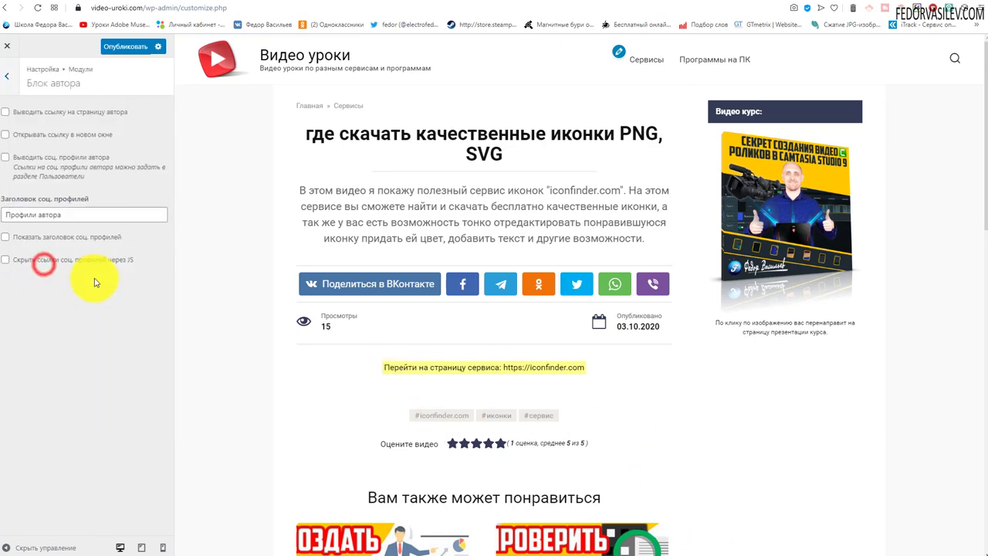
scroll(655, 284, down, 5)
scroll(463, 293, up, 5)
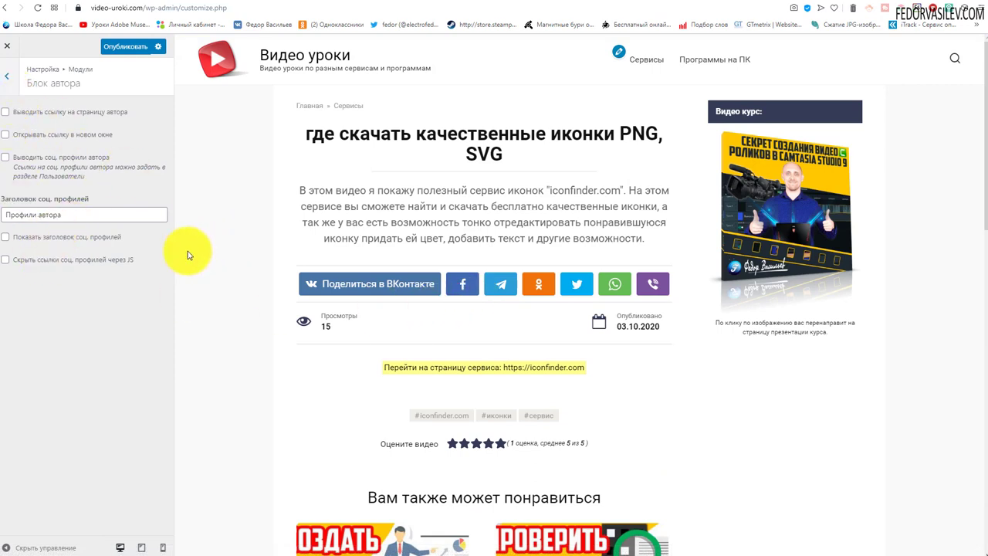
click(6, 260)
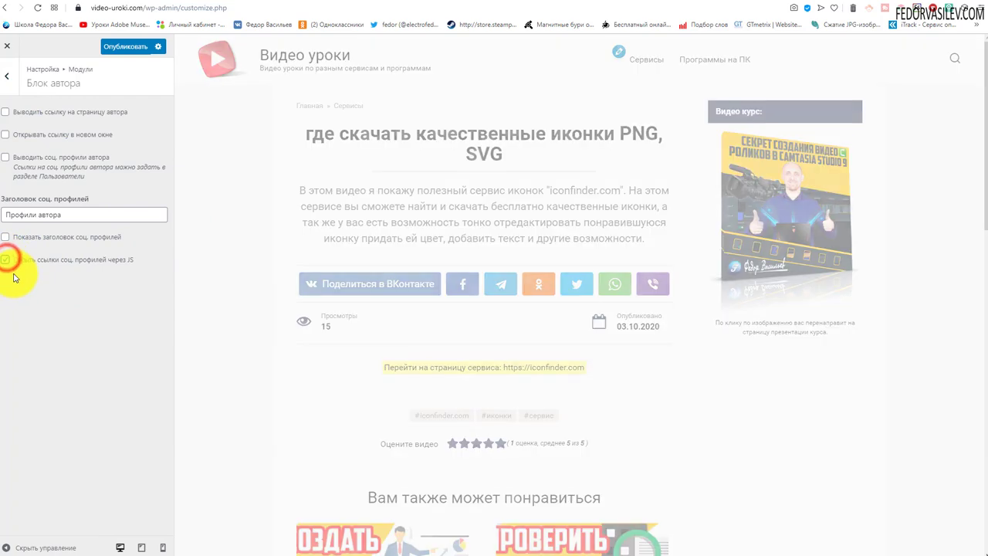
click(6, 260)
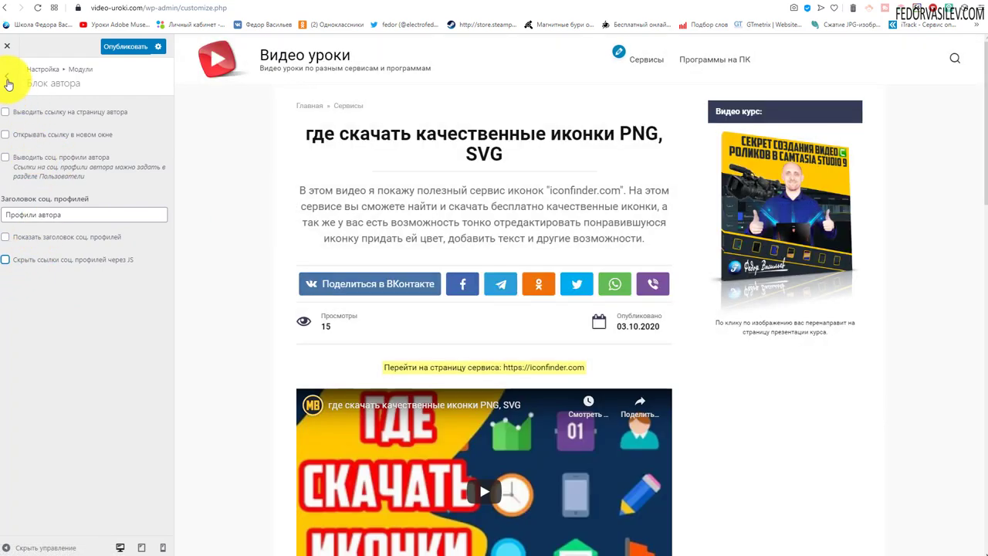
Open the Контактная форма module settings and view the contact form on the "Ваши идеи" page in the preview.
click(7, 83)
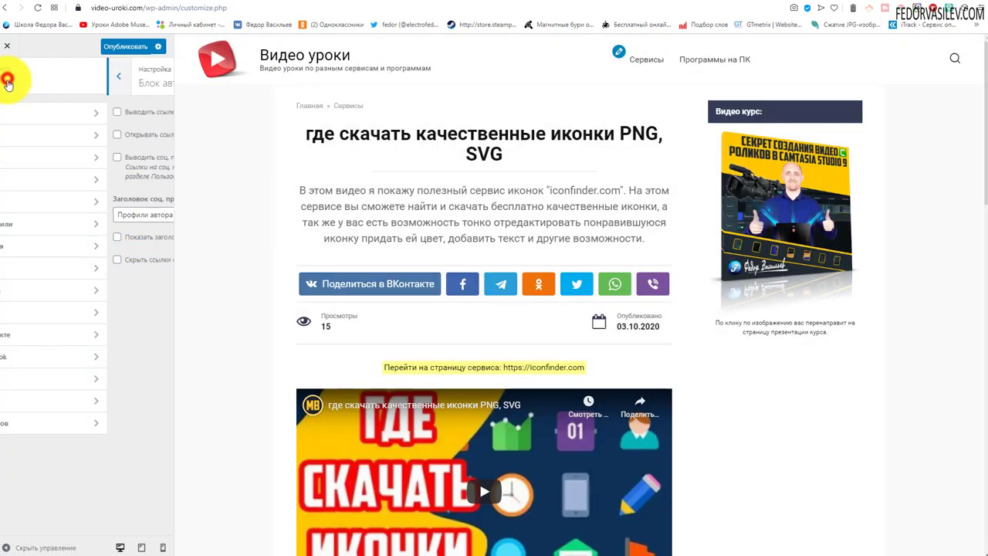
click(37, 292)
click(40, 235)
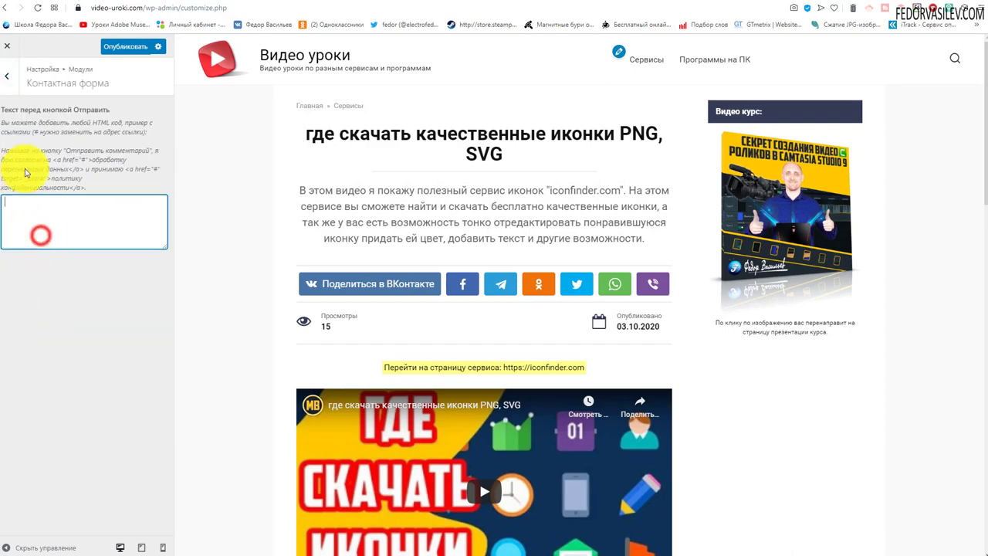
scroll(514, 245, down, 15)
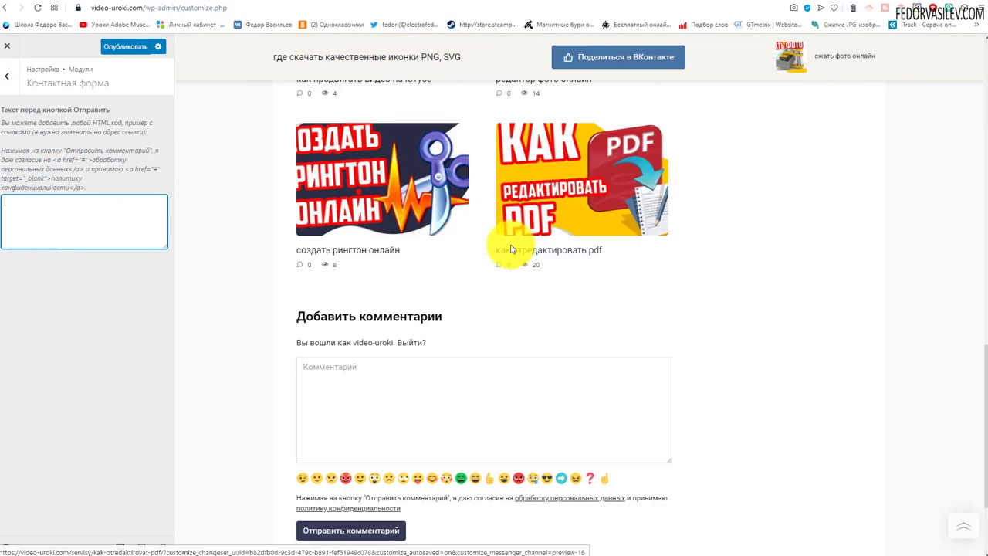
scroll(511, 255, down, 3)
click(525, 454)
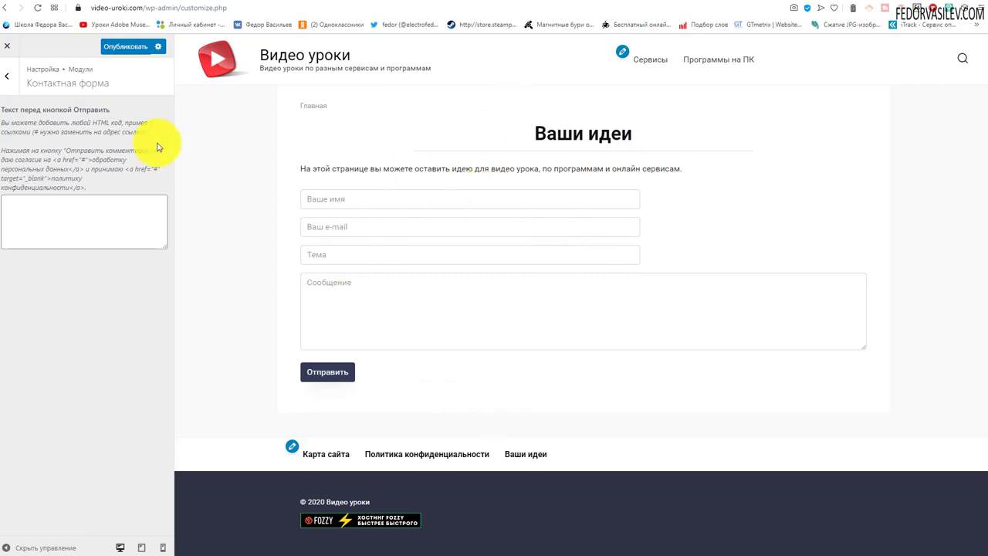
Open the Карта сайта module settings and examine the site map page in the preview.
click(6, 75)
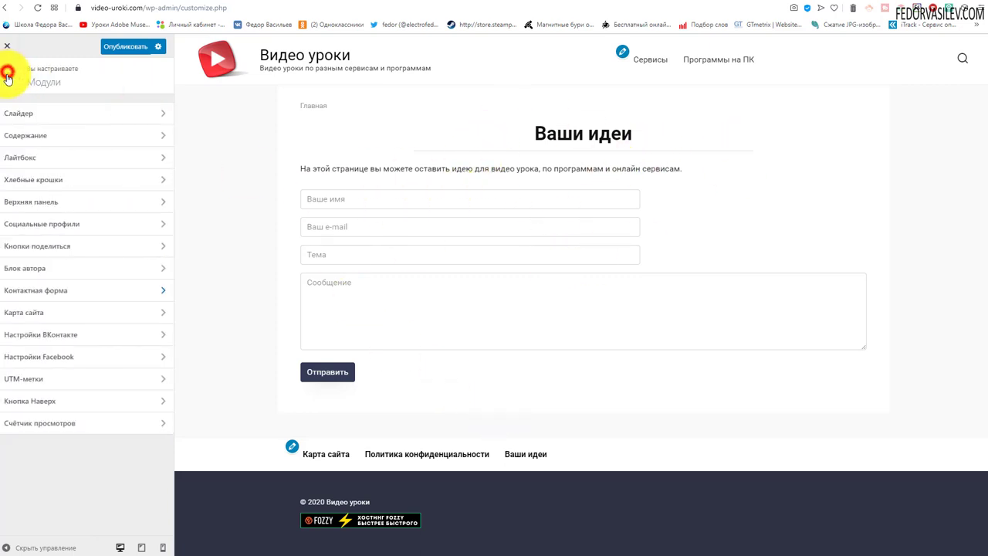
click(39, 313)
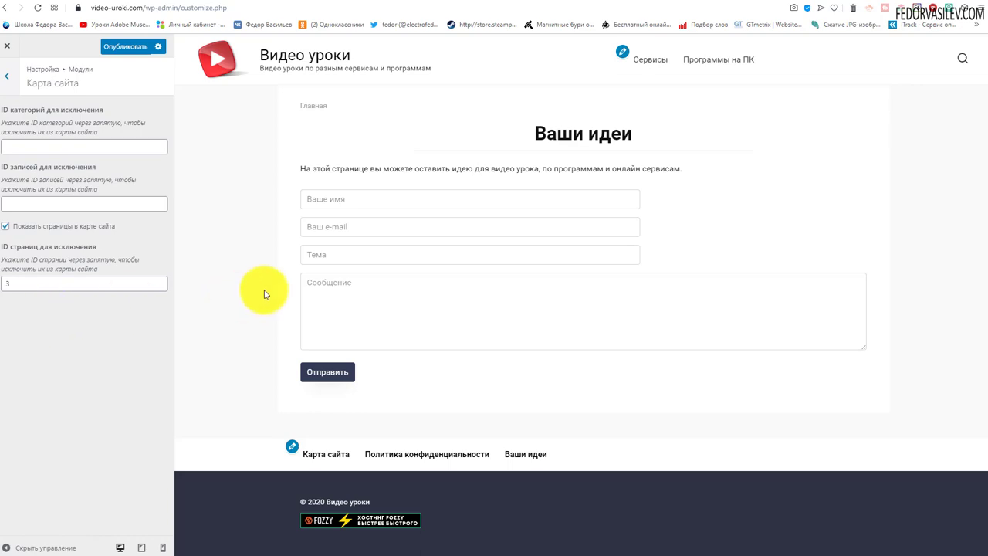
click(338, 456)
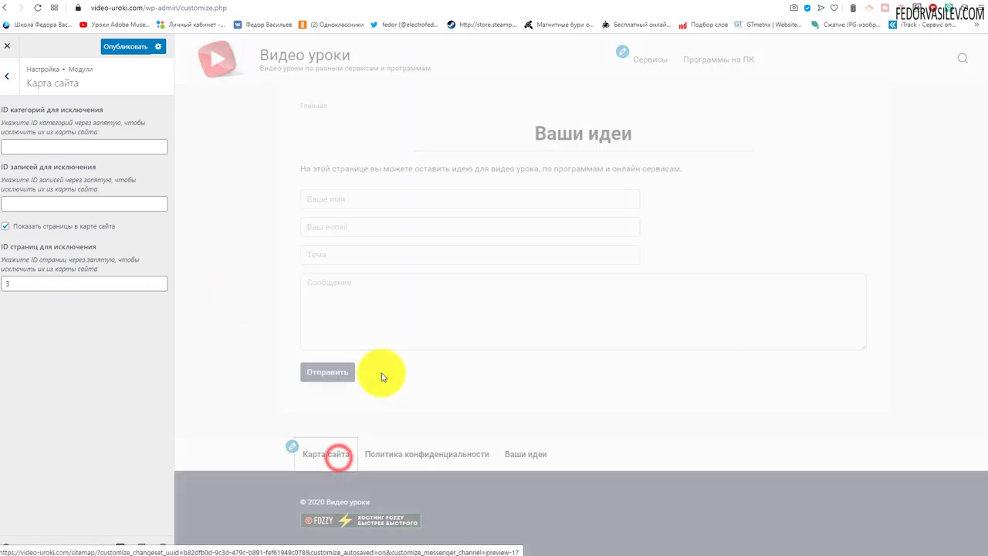
scroll(580, 270, down, 4)
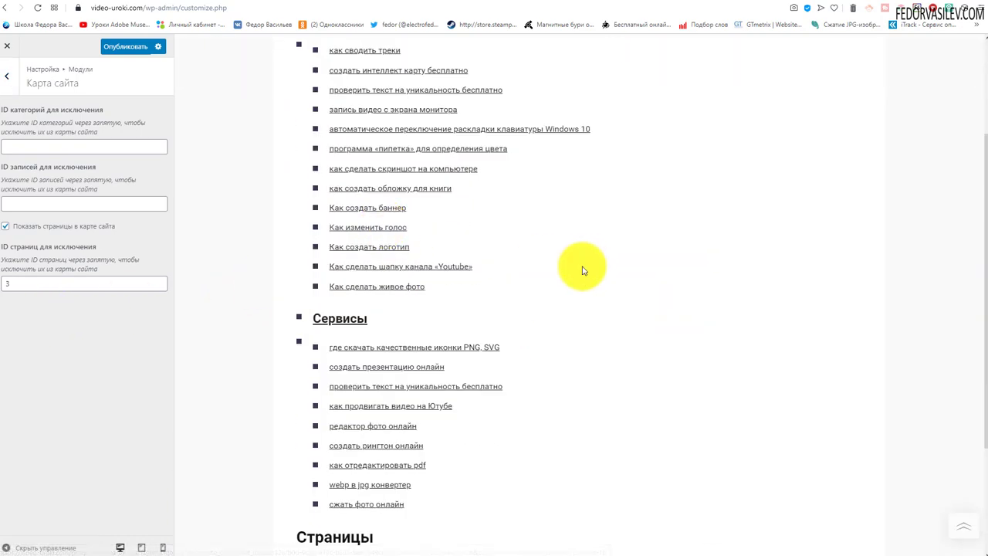
scroll(580, 269, up, 3)
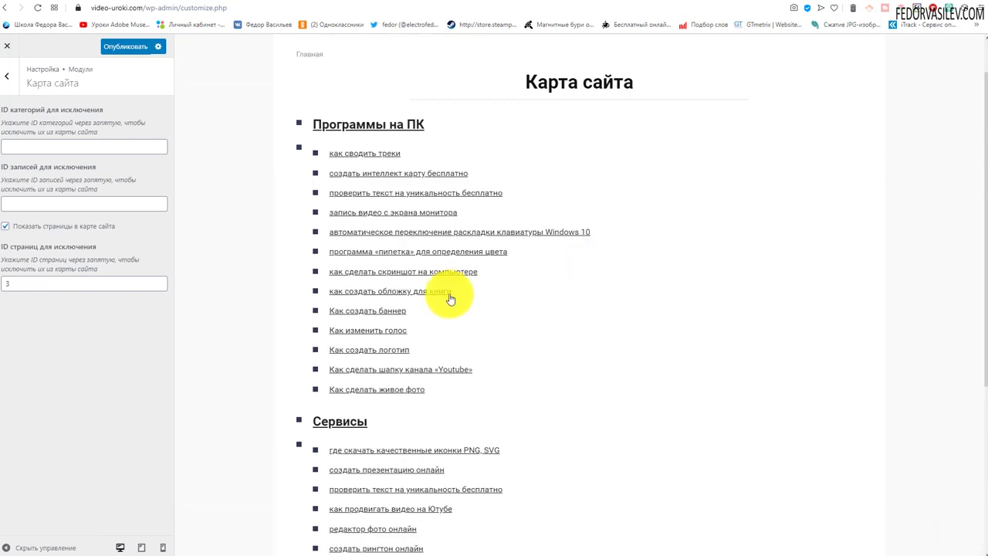
scroll(447, 298, up, 1)
Check the Настройки ВКонтакте module settings and return to the Модули list.
click(7, 75)
click(80, 337)
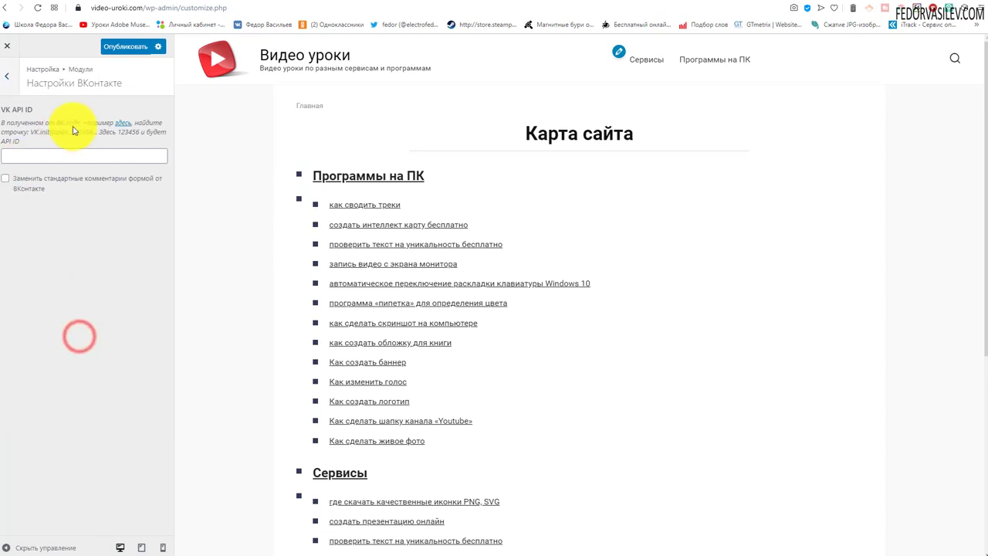
click(7, 76)
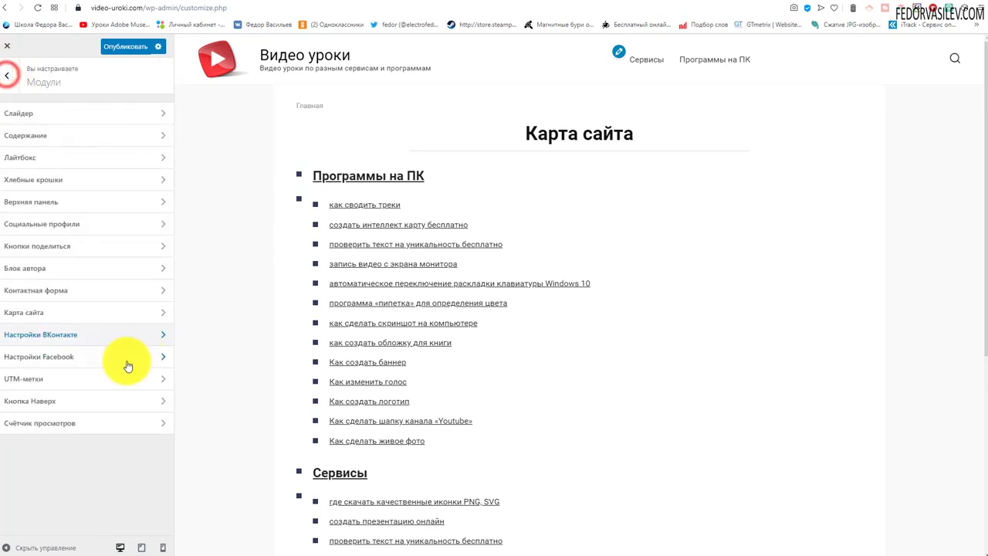
Check the Настройки Facebook module settings, and open the UTM-метки module settings to select the tag text.
click(77, 361)
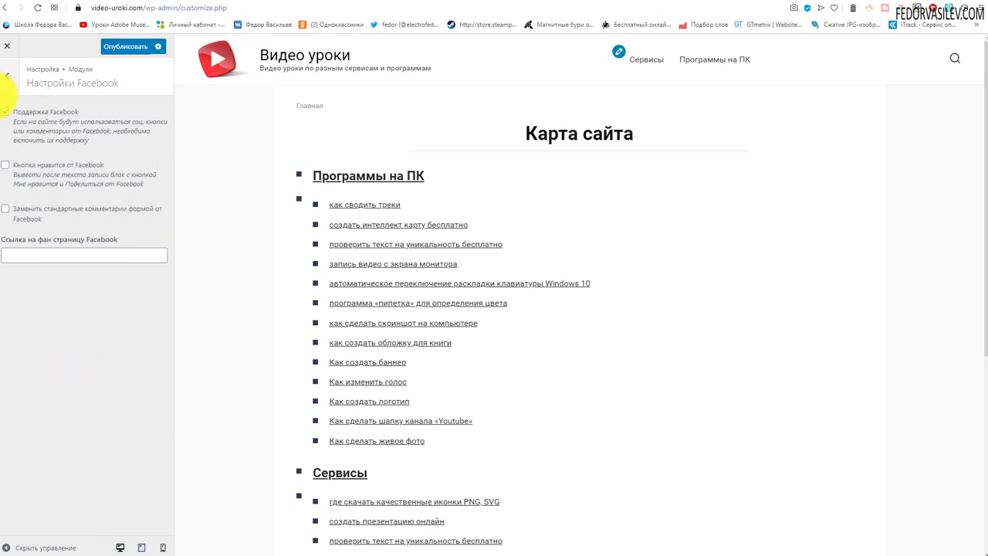
click(8, 77)
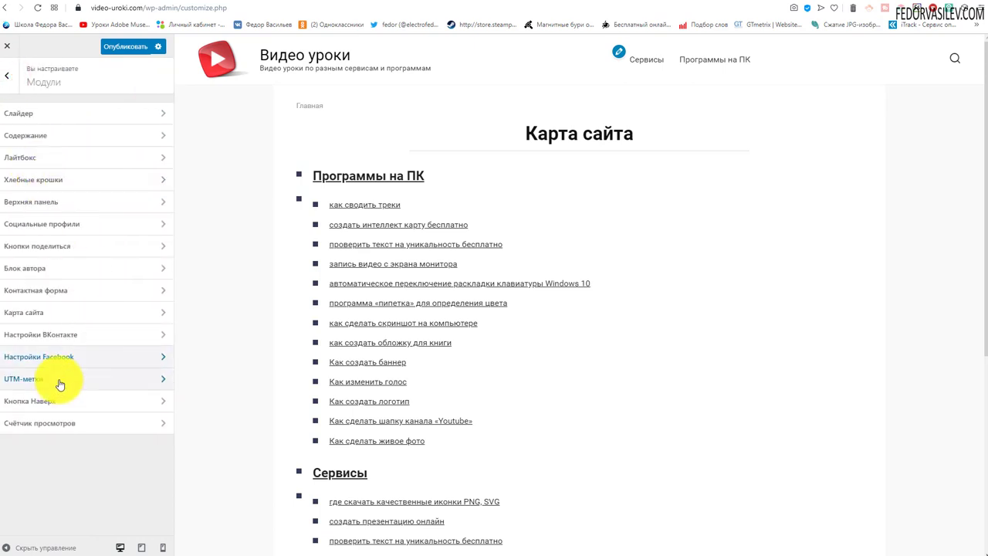
click(60, 383)
drag(45, 170, 1, 174)
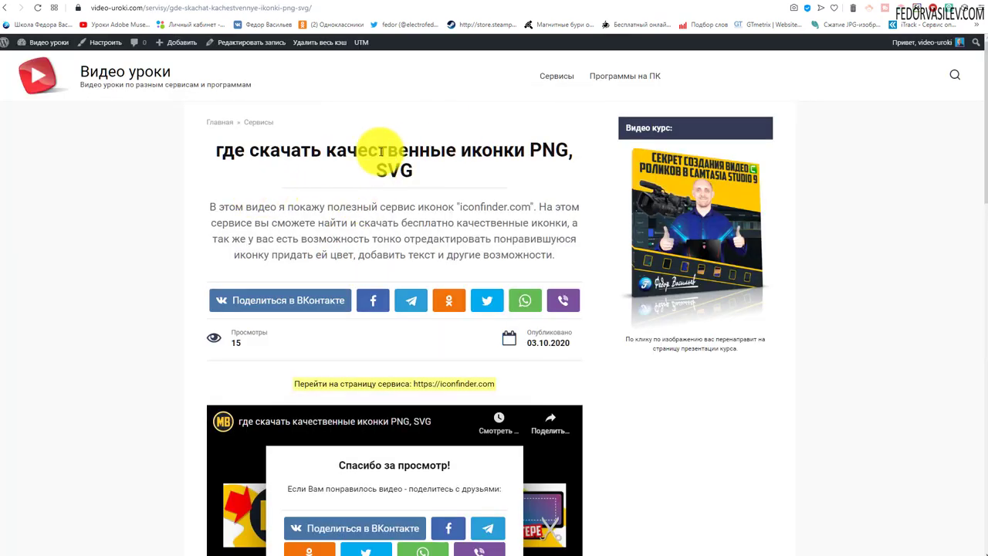
Load the UTM-tagged version of the "где скачать качественные иконки PNG, SVG" post and examine the utm_source value in its address.
scroll(331, 111, down, 5)
scroll(286, 128, up, 4)
scroll(386, 232, down, 4)
scroll(378, 305, up, 5)
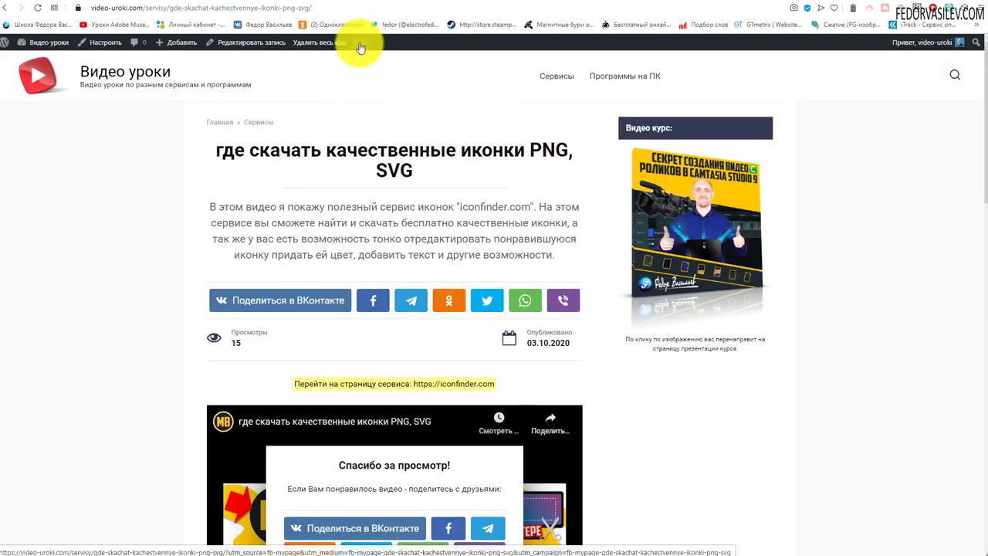
click(360, 45)
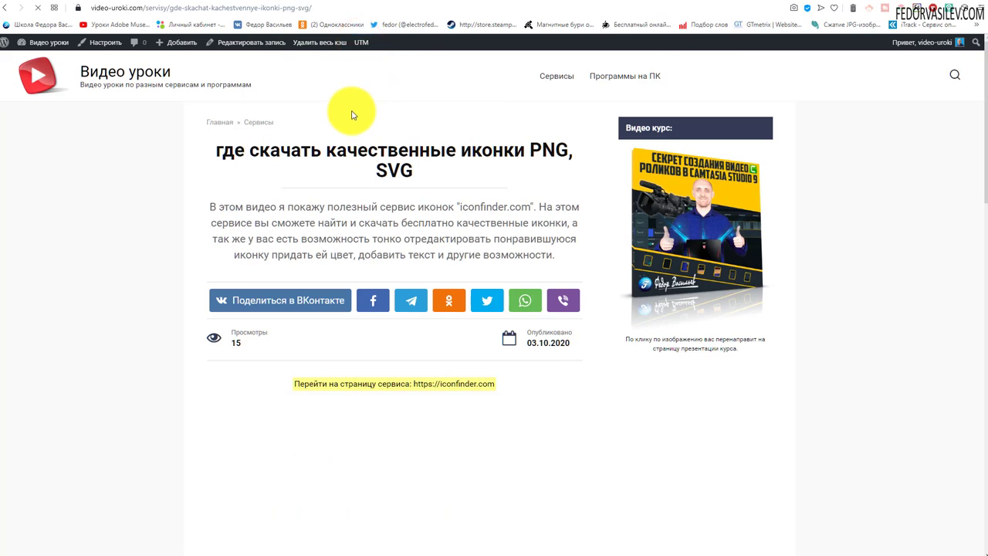
click(208, 7)
click(312, 9)
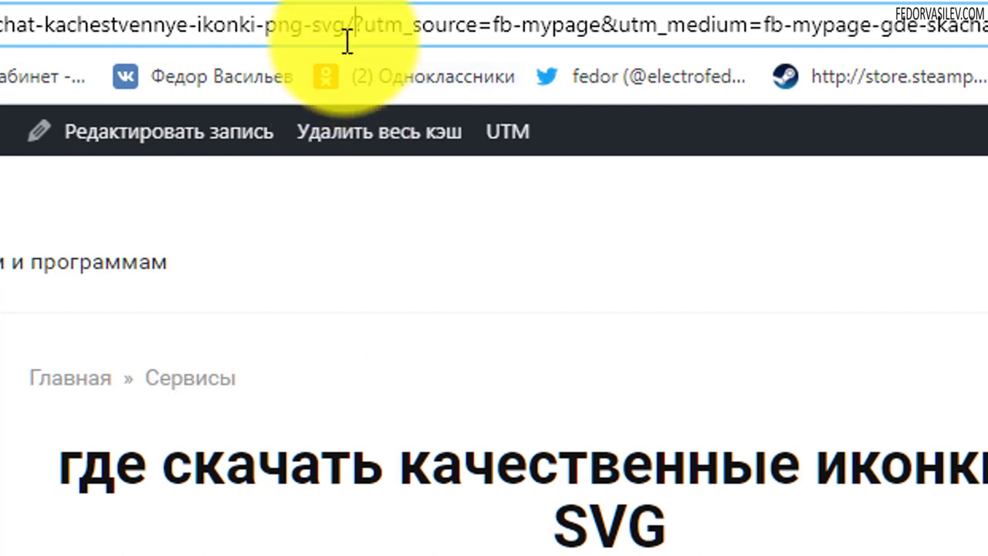
click(364, 23)
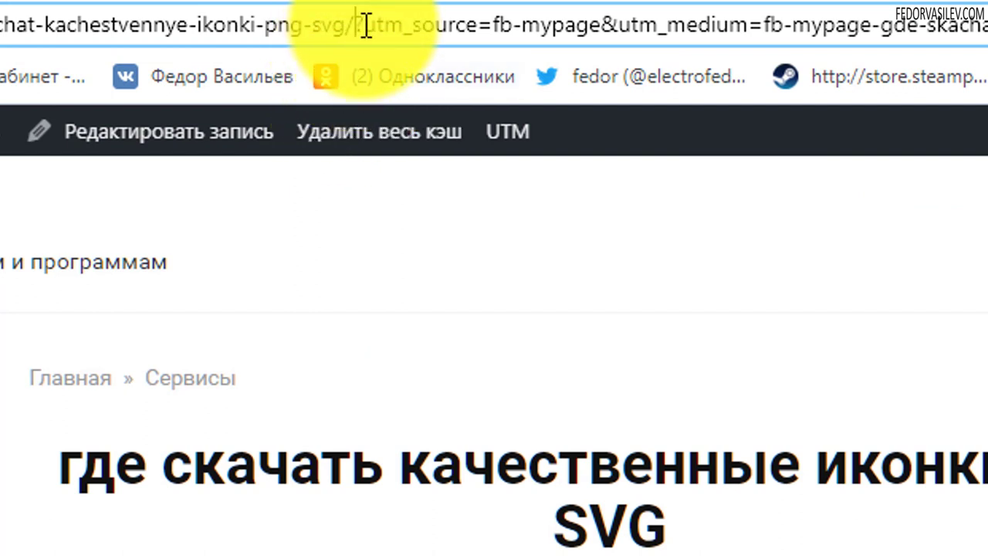
click(500, 27)
drag(500, 27, 600, 33)
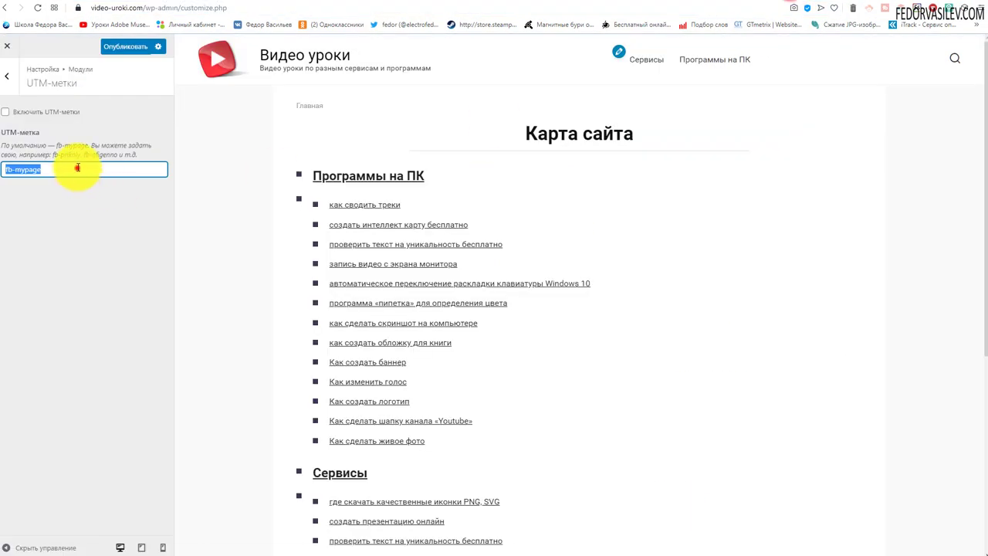
Review the UTM-метка value in the UTM-метки settings and return to the Модули list.
click(77, 168)
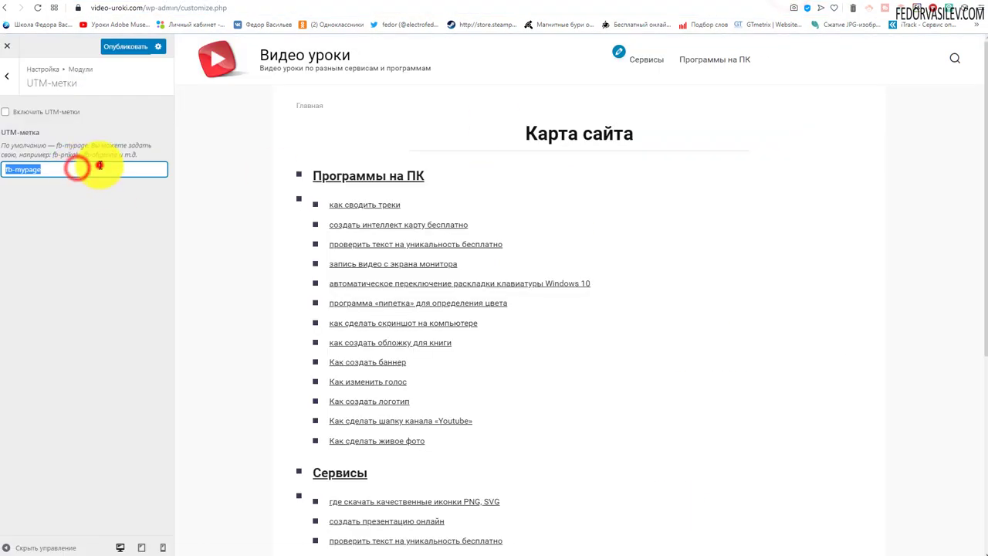
double_click(45, 169)
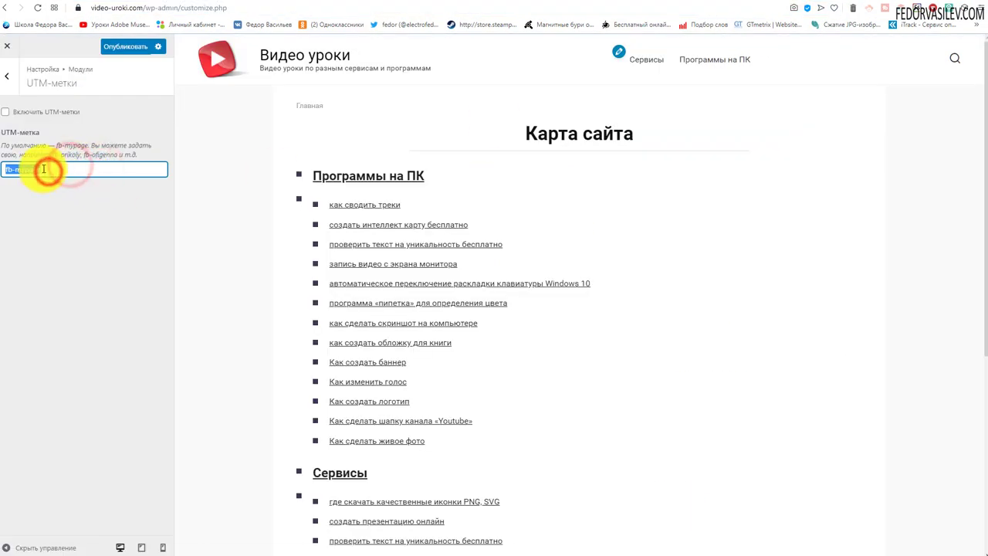
click(7, 74)
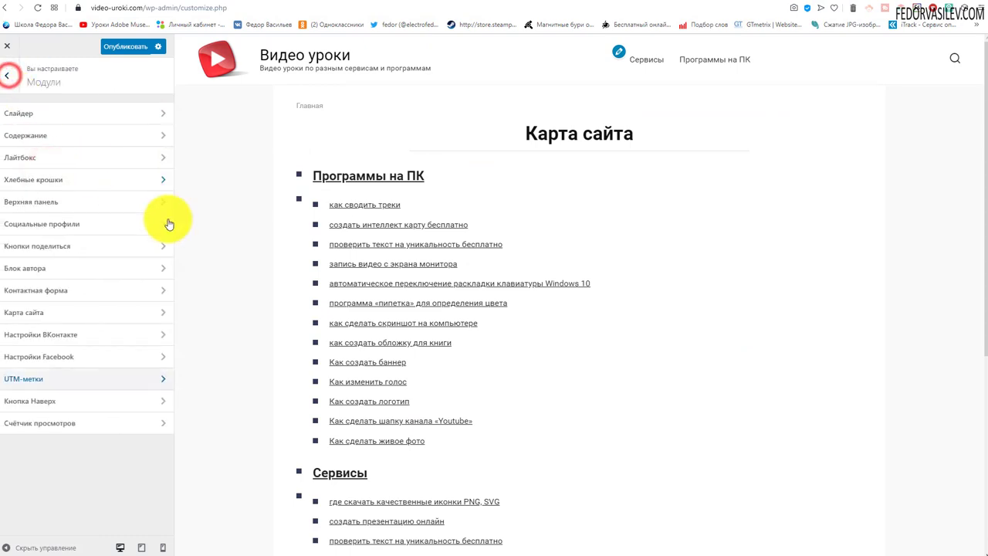
Open the Кнопка Наверх module settings, test the back-to-top control on the icons post, and check its icon options.
click(49, 403)
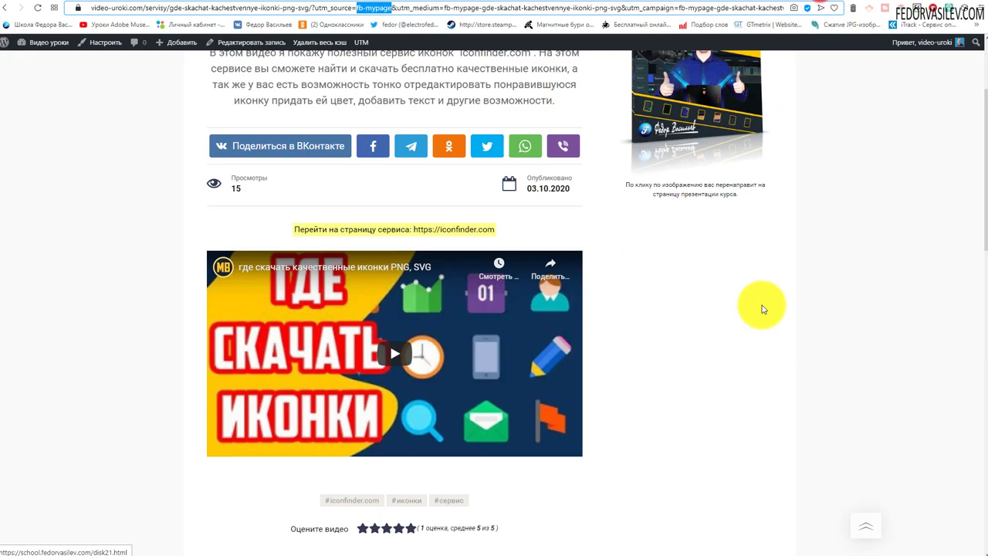
scroll(761, 306, down, 5)
click(861, 529)
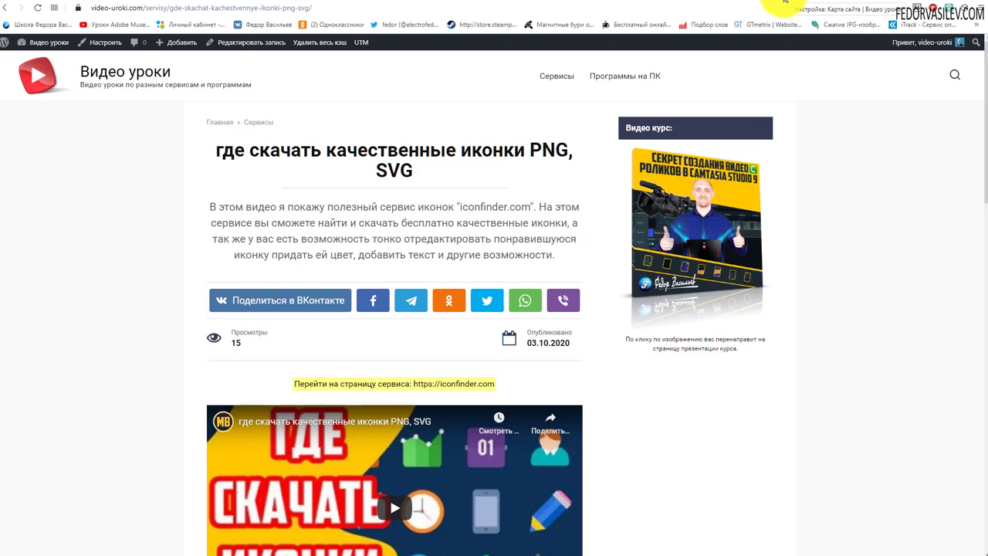
click(781, 8)
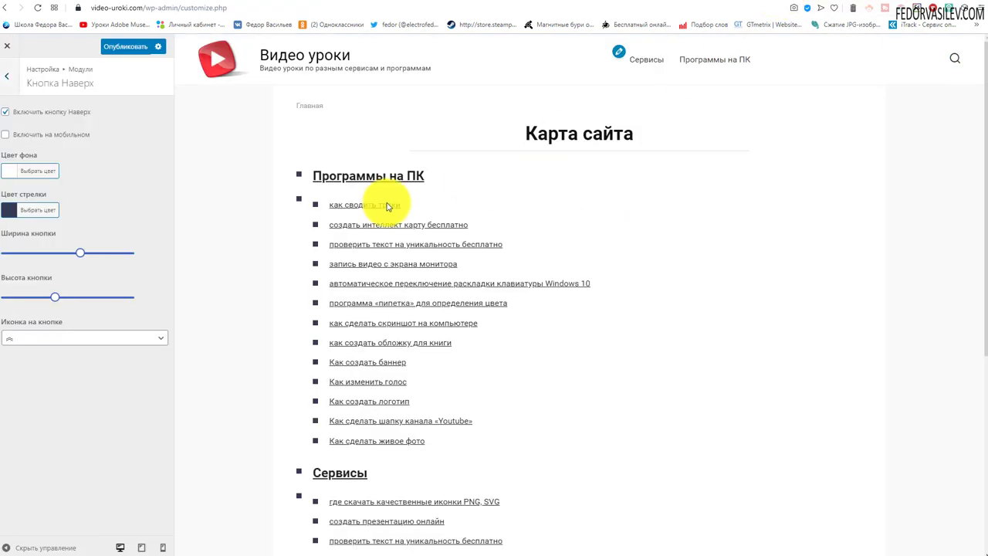
click(33, 341)
click(205, 330)
click(7, 81)
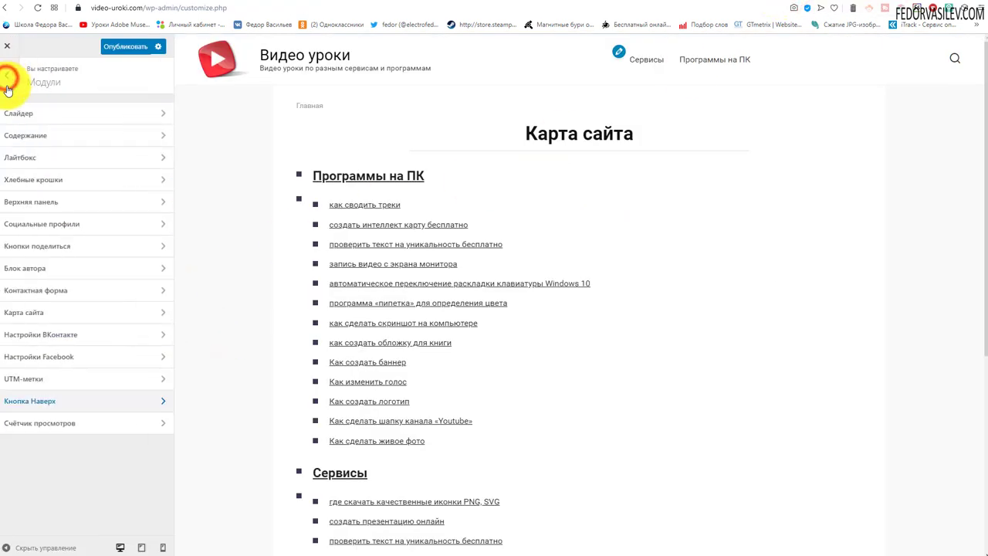
Open the Счётчик просмотров module settings, check the view counter on the icons post, and return to the main customizer list.
click(41, 426)
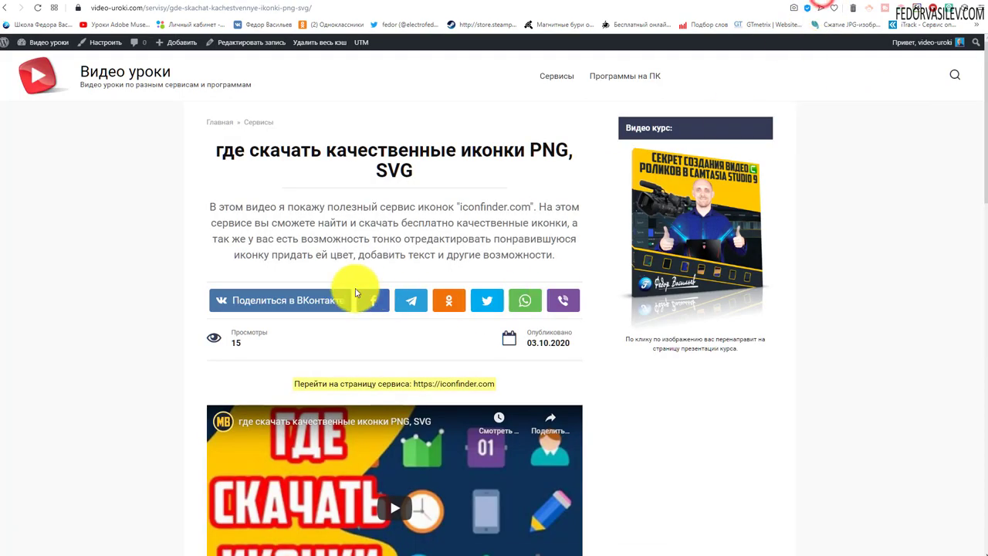
scroll(201, 216, down, 3)
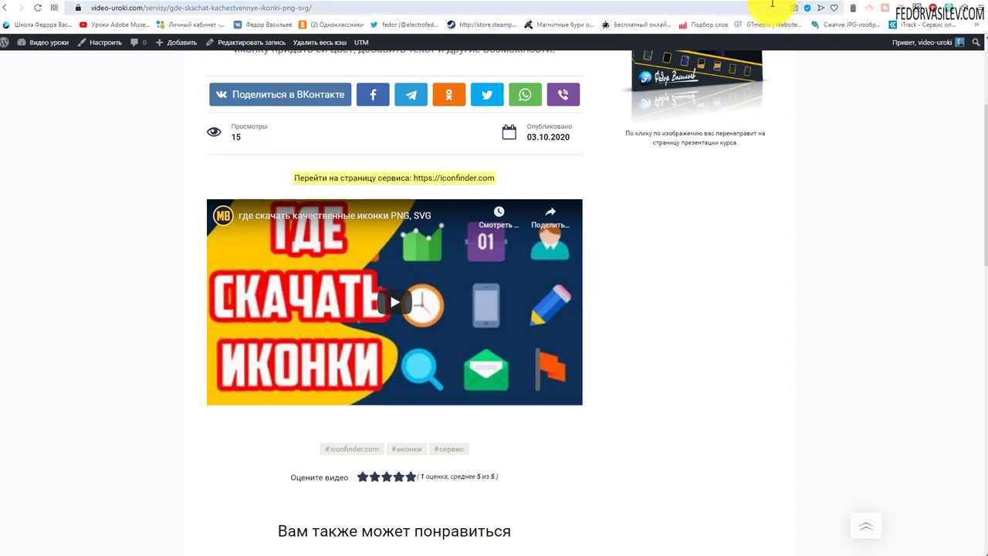
click(820, 3)
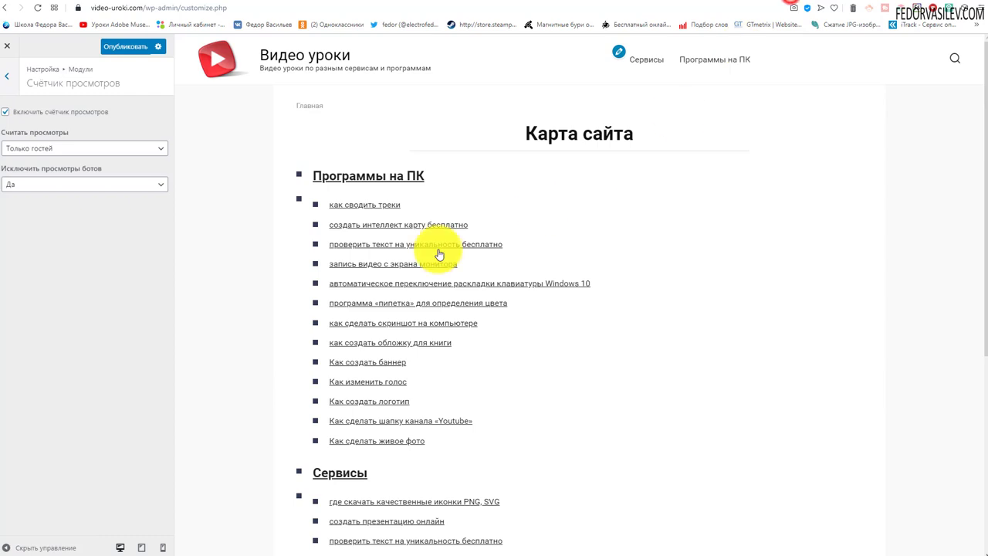
click(15, 83)
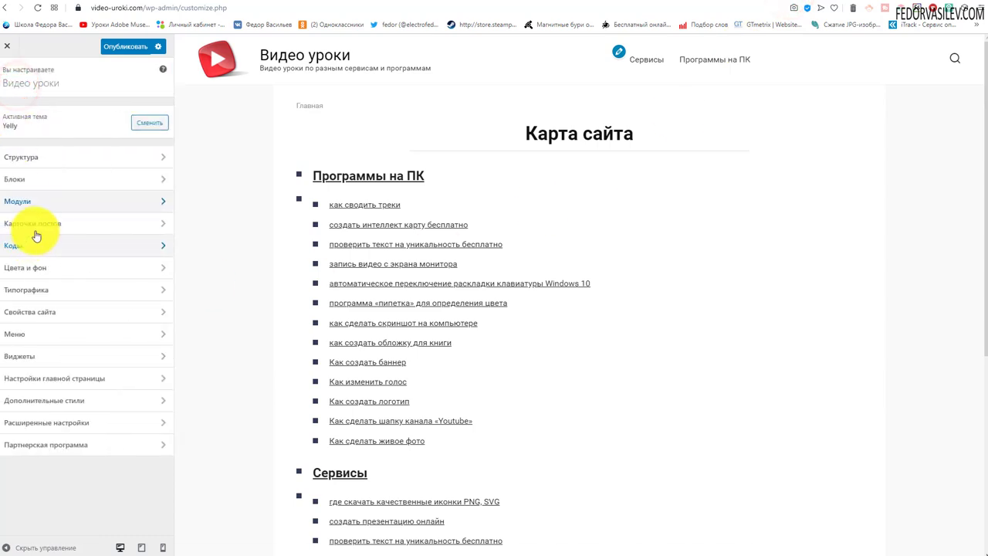
Review the Сетка and Вертикальная card settings in the Карточки постов section.
click(35, 229)
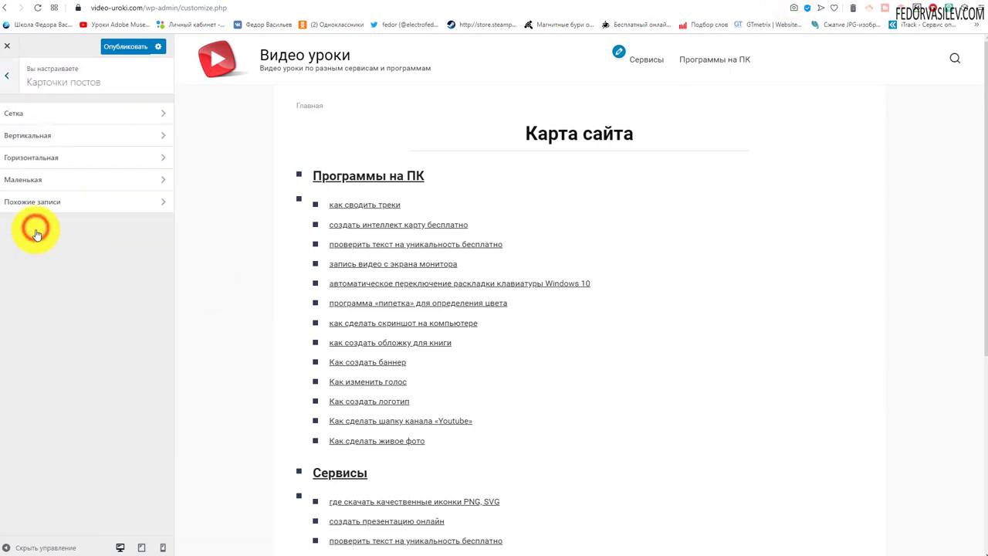
click(64, 114)
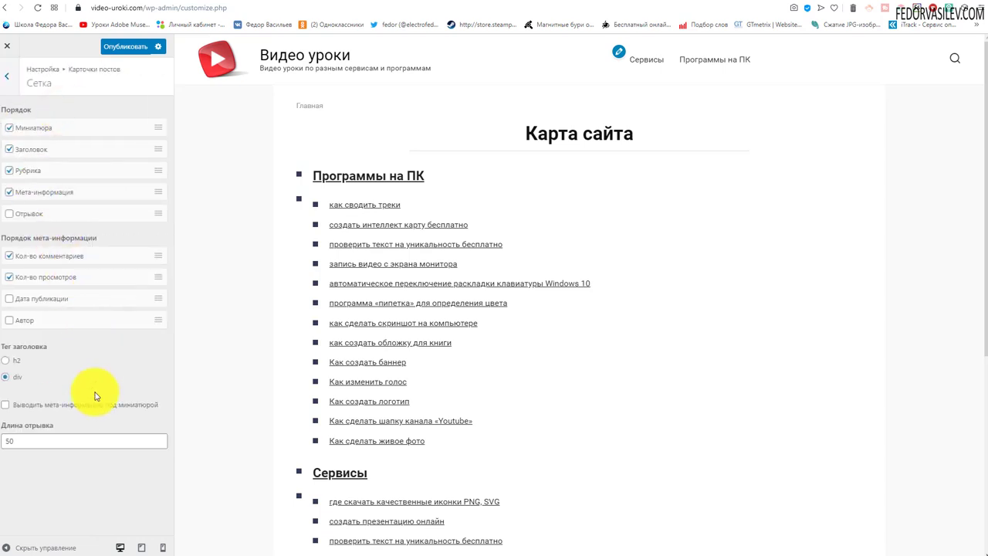
click(8, 79)
click(40, 143)
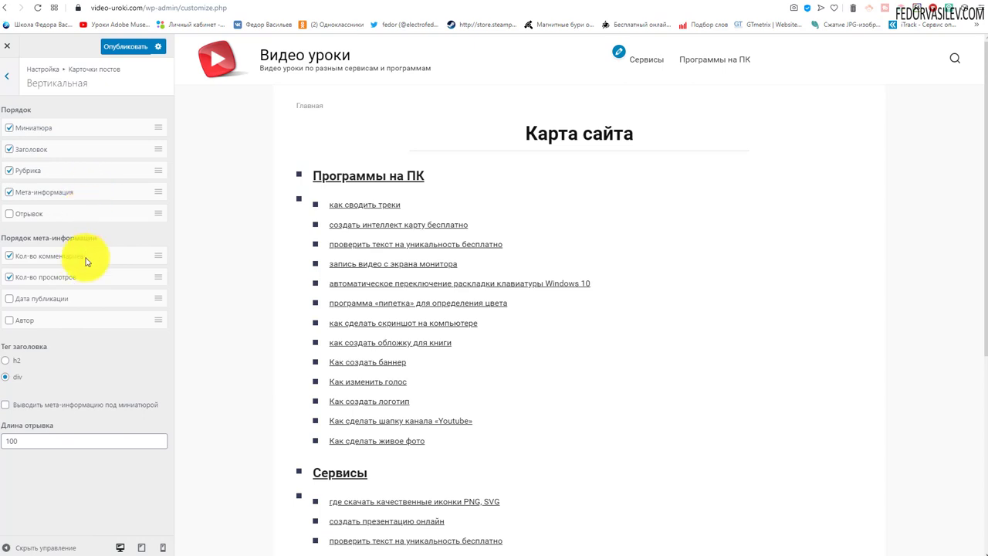
click(7, 75)
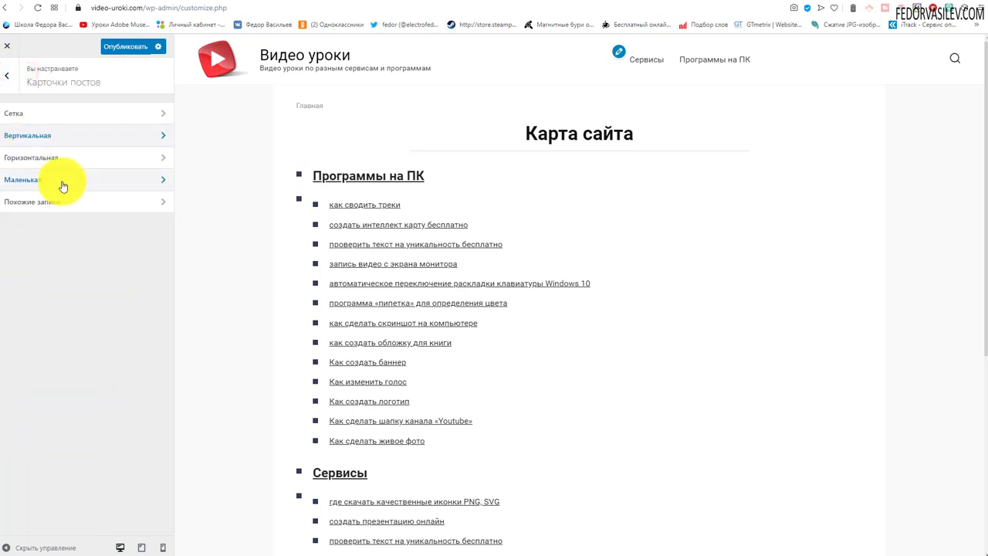
Review the Похожие записи card settings in the Карточки постов section.
click(62, 202)
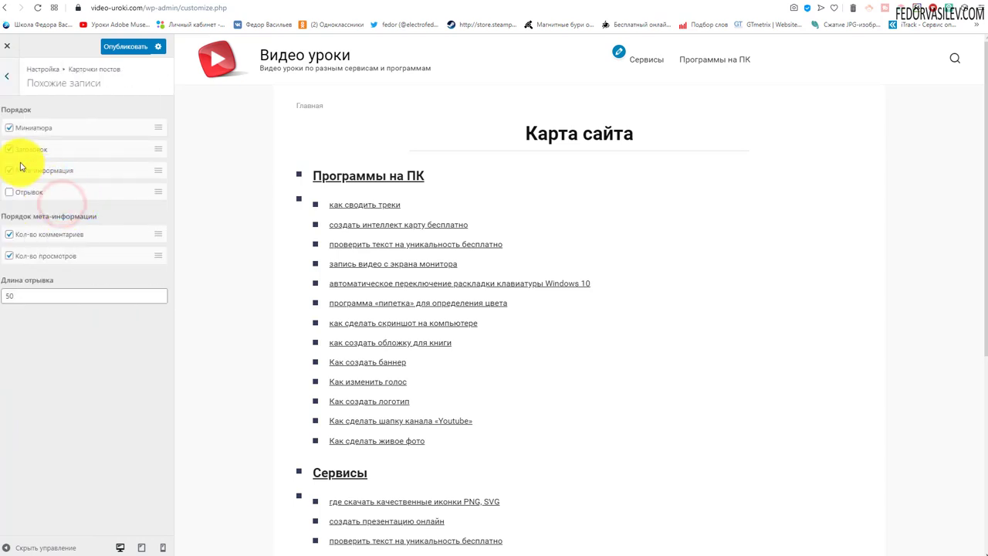
click(7, 76)
click(38, 202)
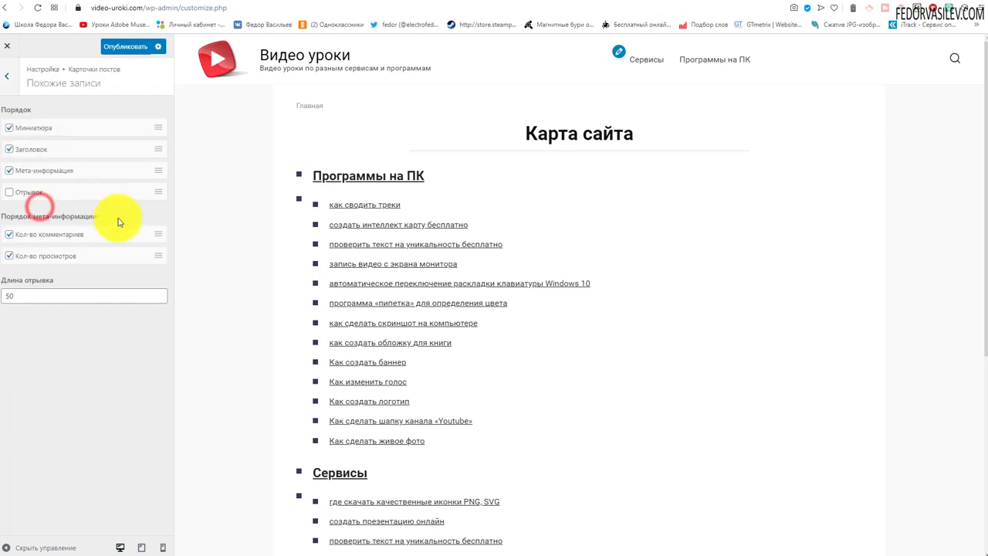
Review the Коды section and the Общие settings of Цвета и фон, and return to the main customizer list.
click(20, 244)
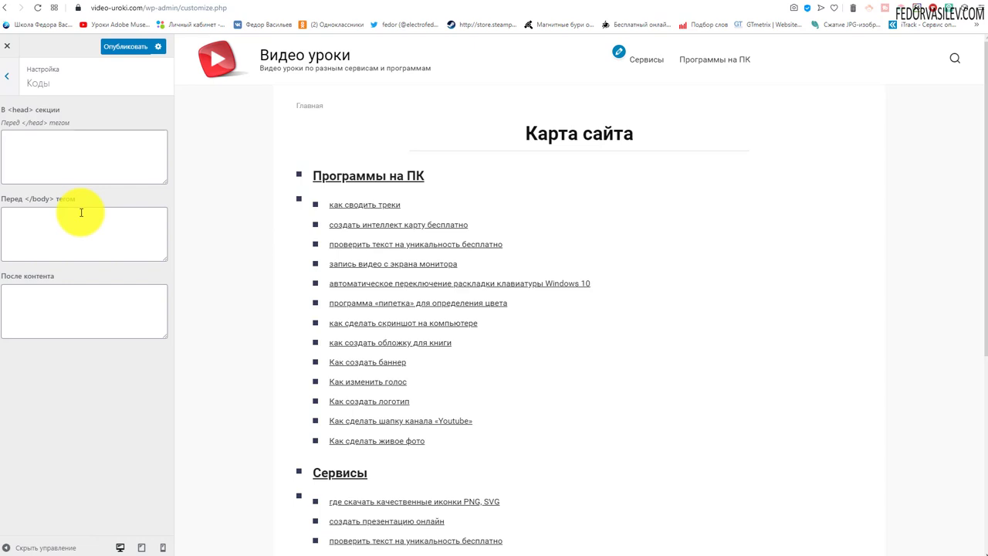
click(9, 82)
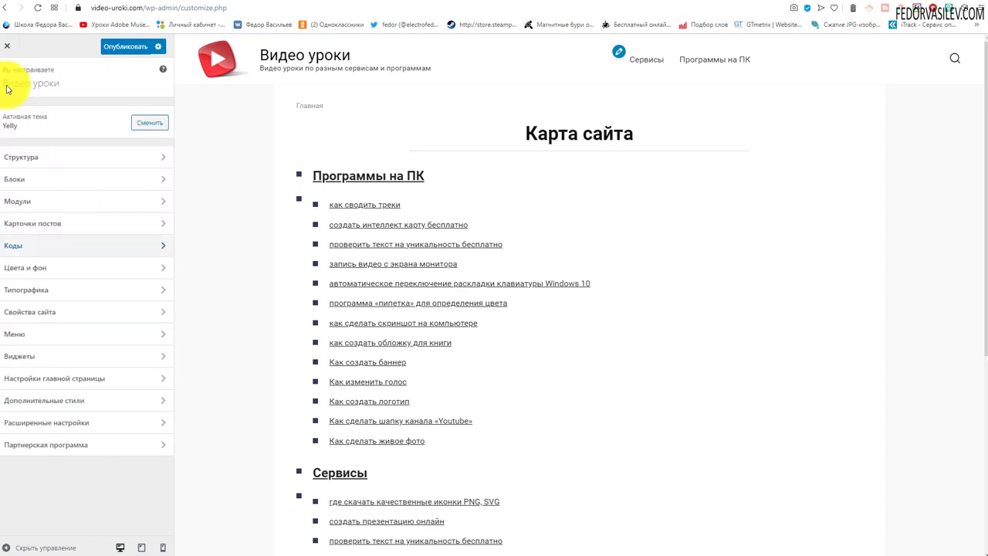
click(50, 270)
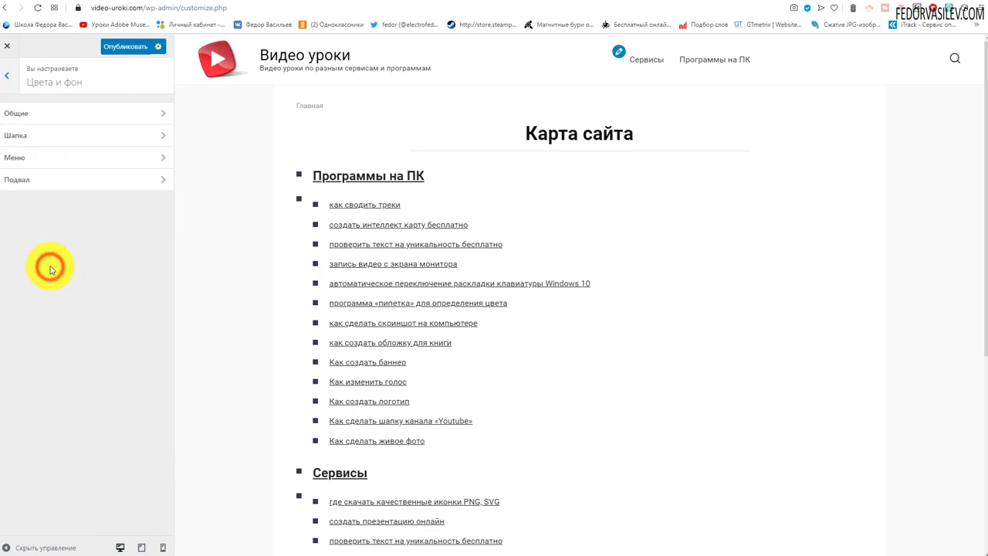
click(36, 116)
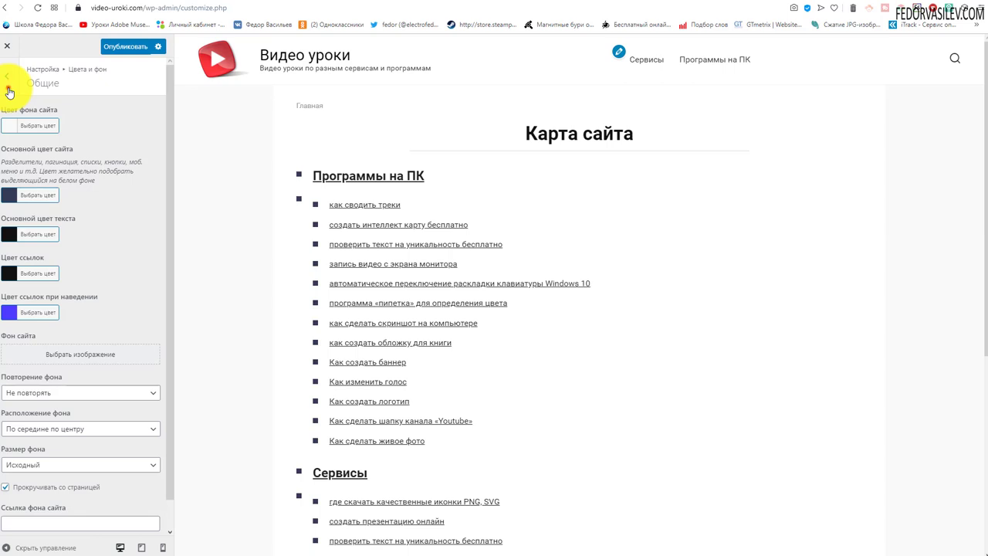
click(9, 91)
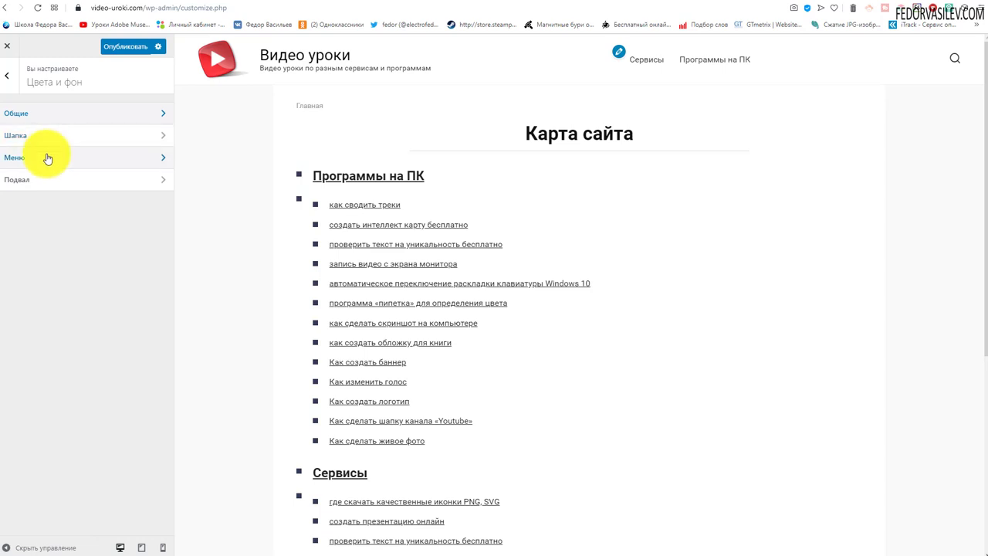
click(7, 79)
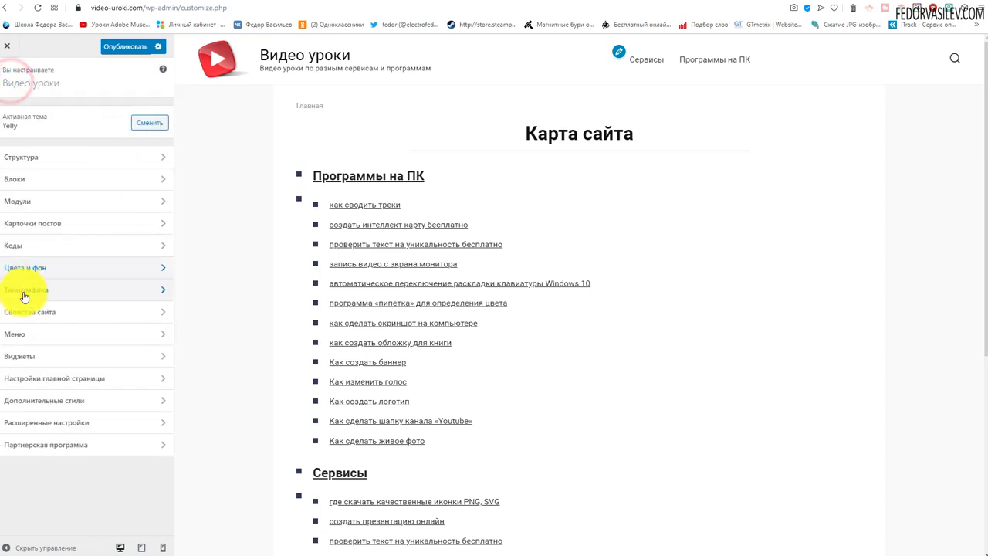
Review the Типографика settings, view the font choices for Основной текст, and return to the main customizer list.
click(22, 291)
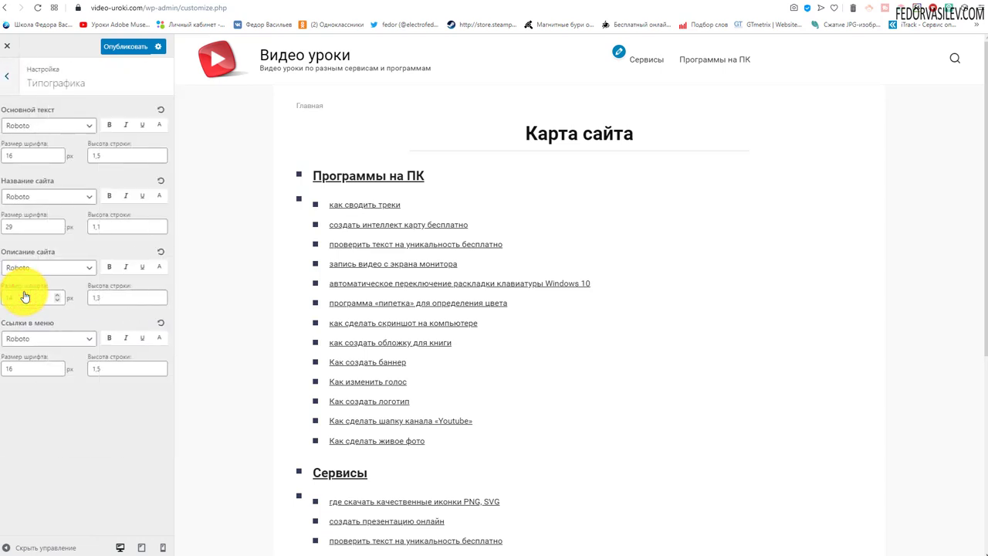
click(78, 128)
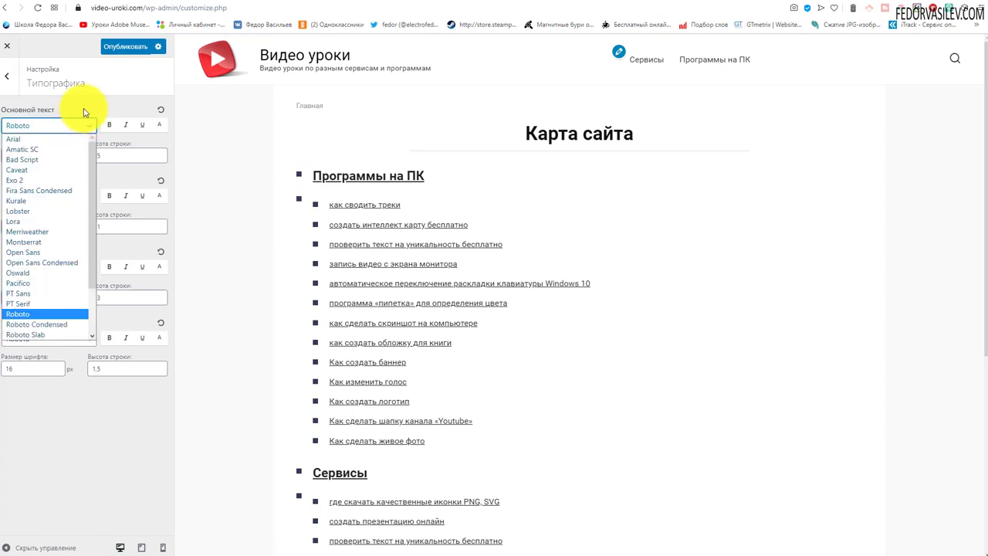
click(83, 113)
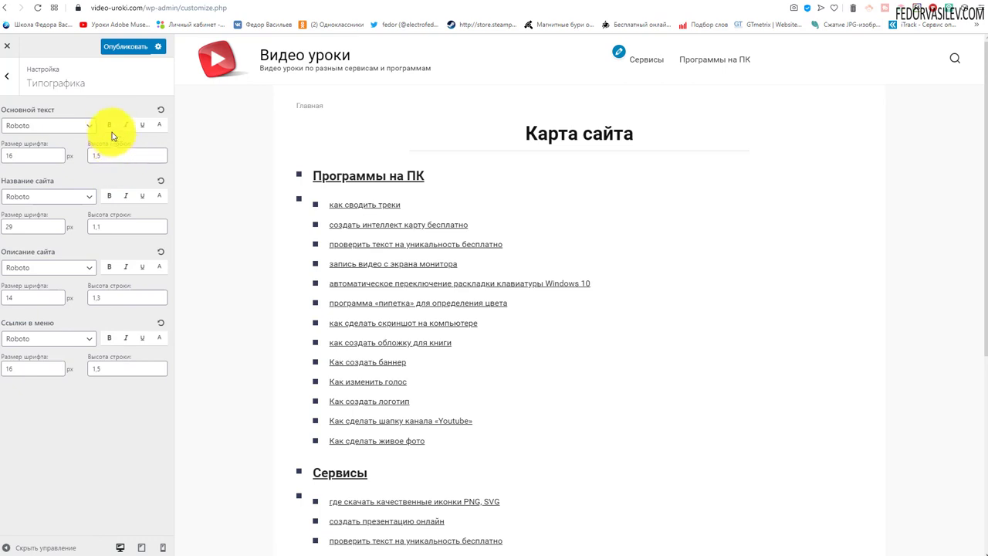
click(4, 85)
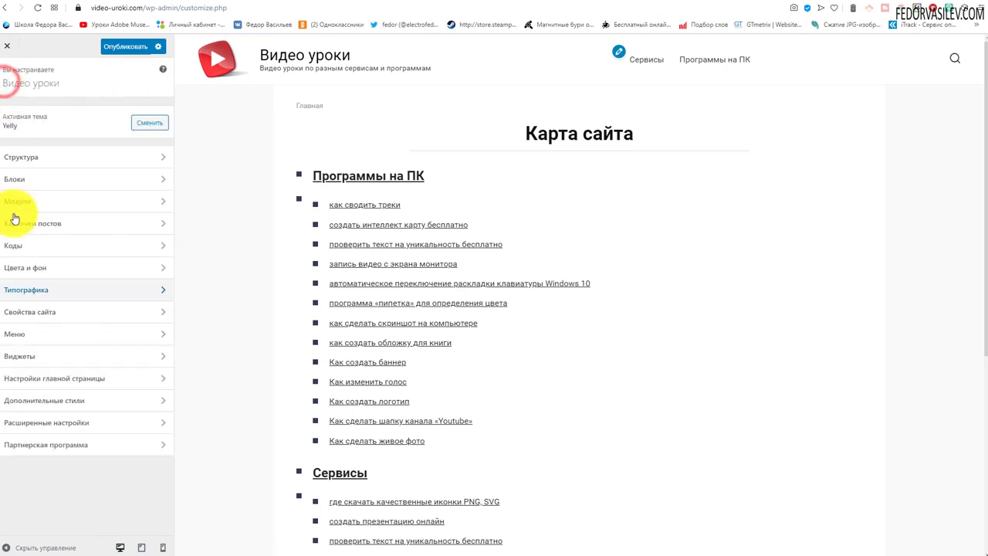
Review the Свойства сайта and Меню sections, check the menus in the site preview's header and footer, and return to the main customizer list.
click(39, 320)
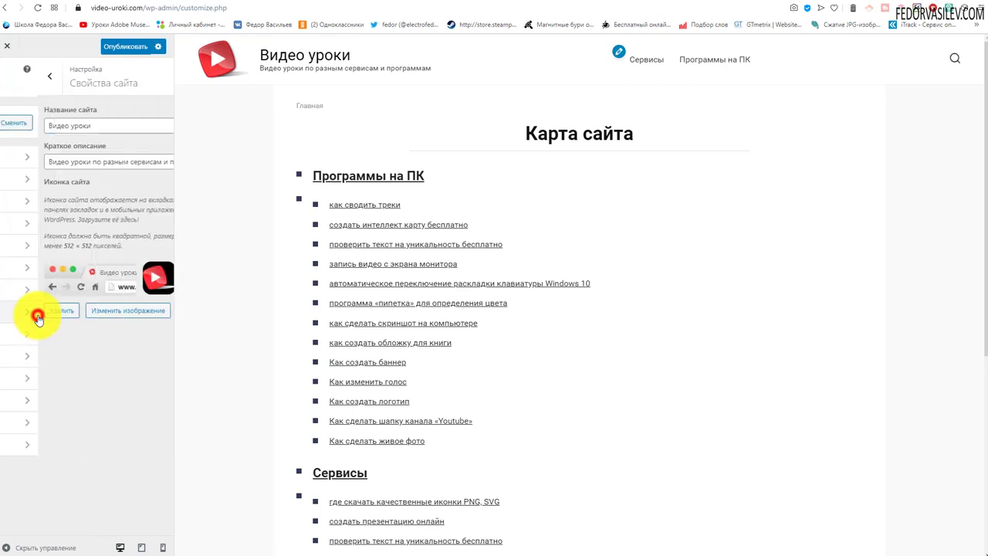
click(3, 77)
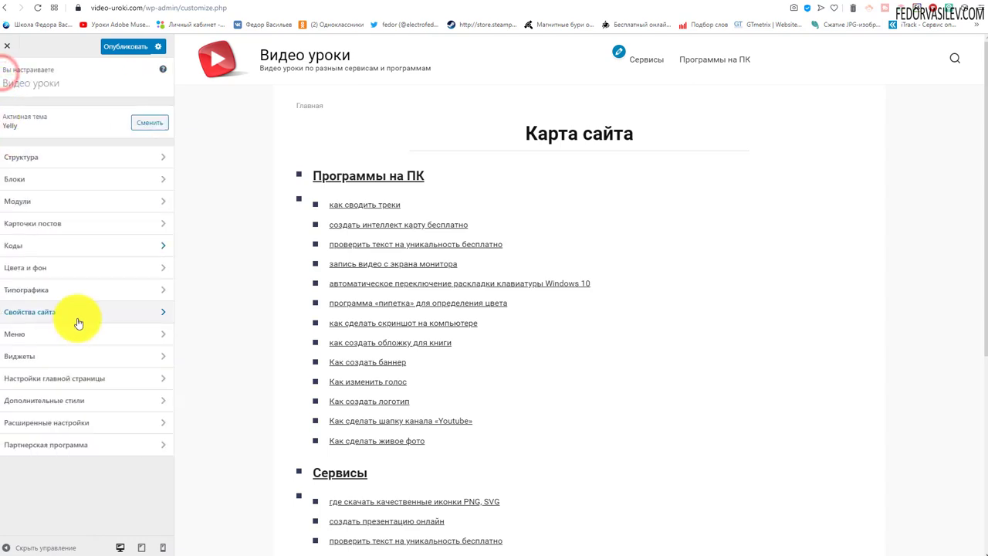
click(48, 335)
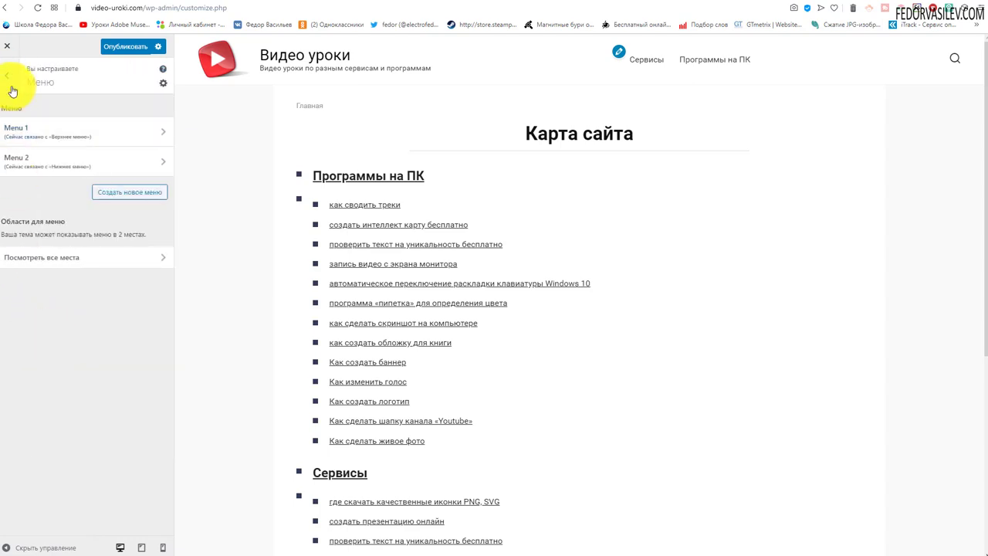
scroll(458, 159, down, 4)
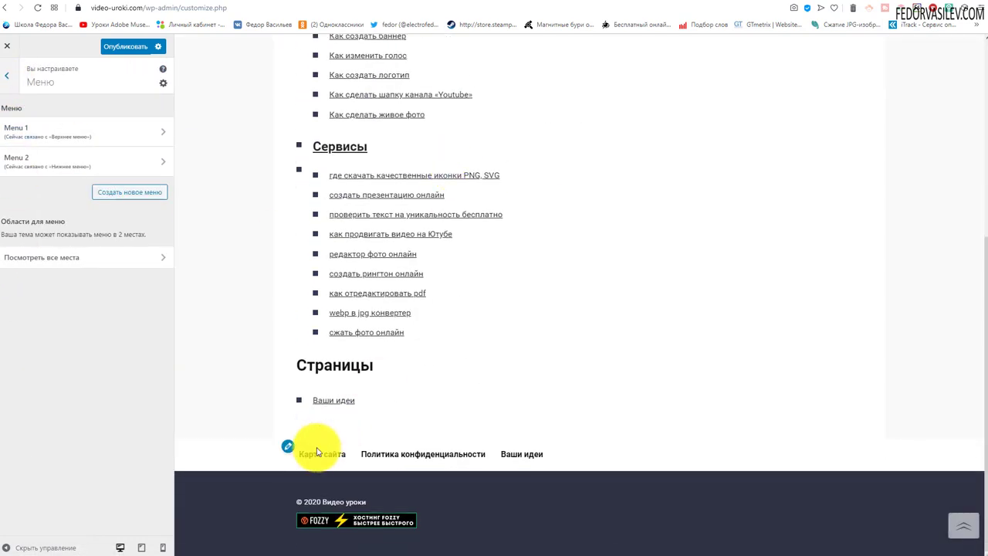
scroll(433, 409, up, 5)
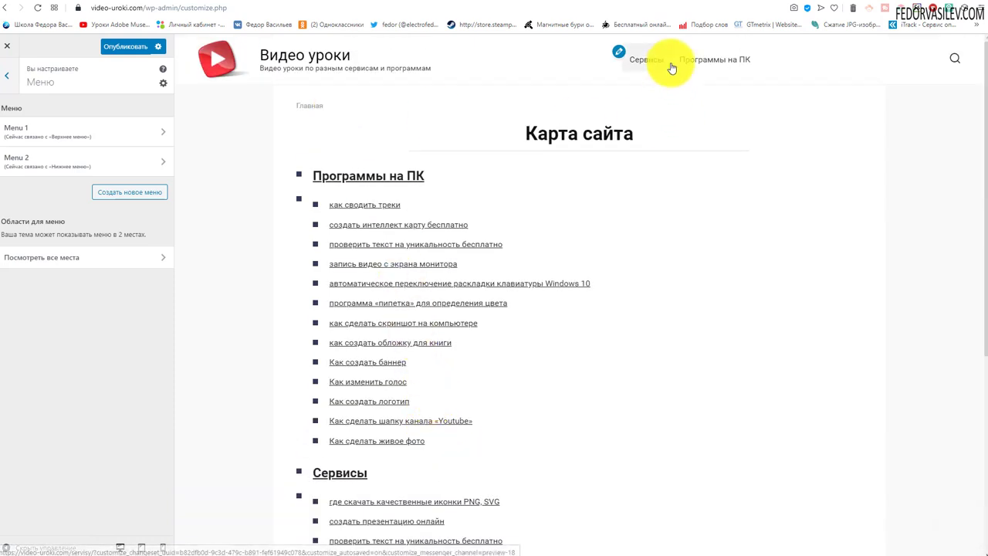
click(8, 87)
Review the Виджеты and Настройки главной страницы sections and return to the main customizer list.
click(53, 352)
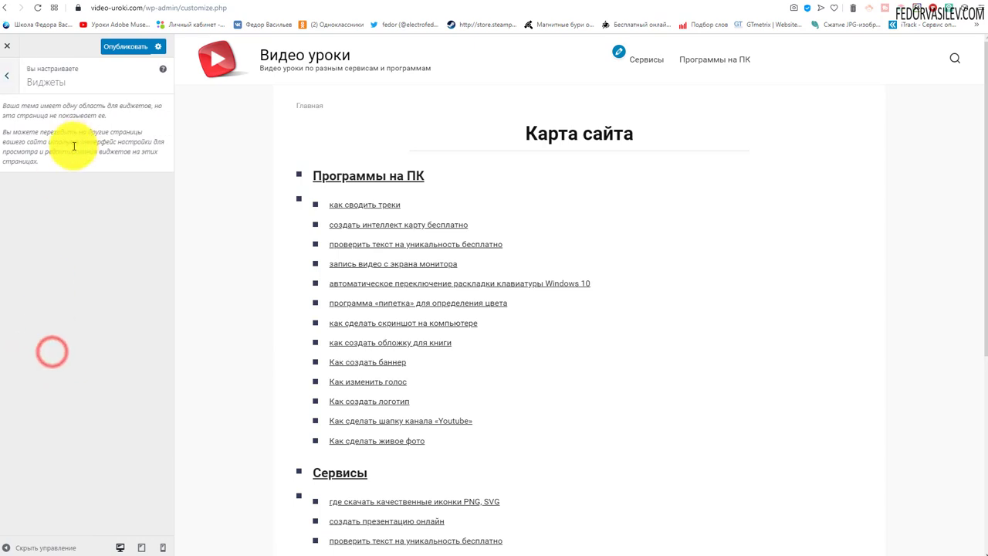
click(6, 76)
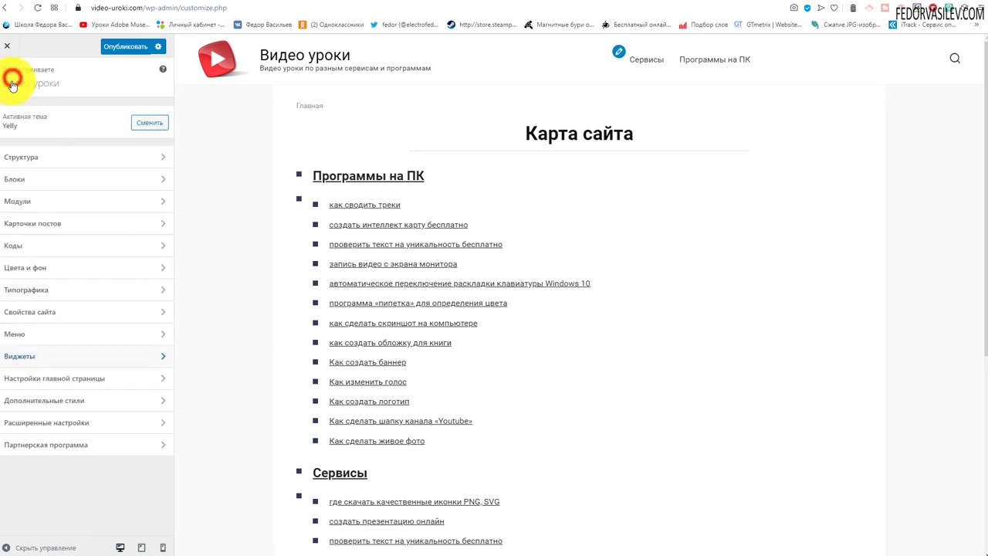
click(50, 379)
click(10, 78)
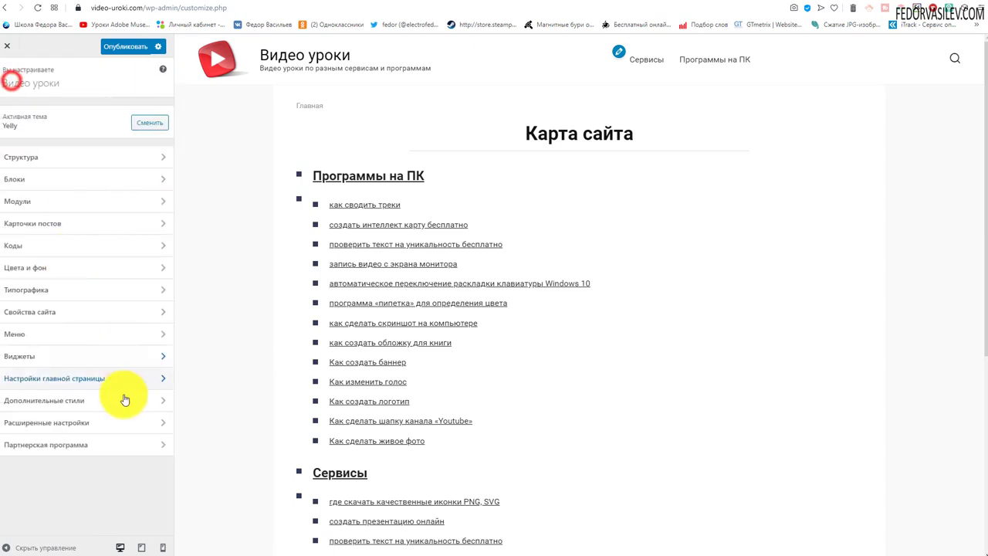
Review the Дополнительные стили and Расширенные настройки sections and return to the main customizer list.
click(81, 400)
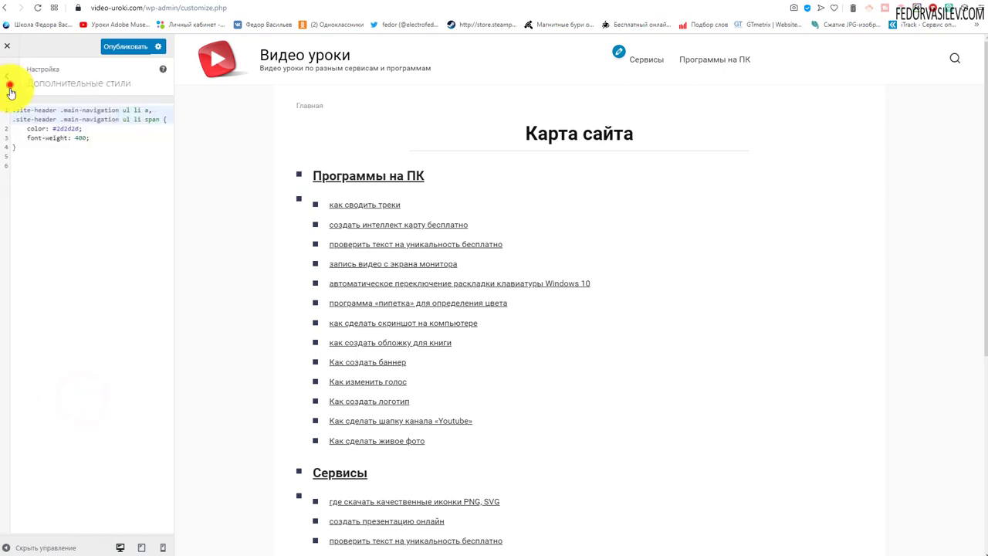
click(10, 88)
click(72, 422)
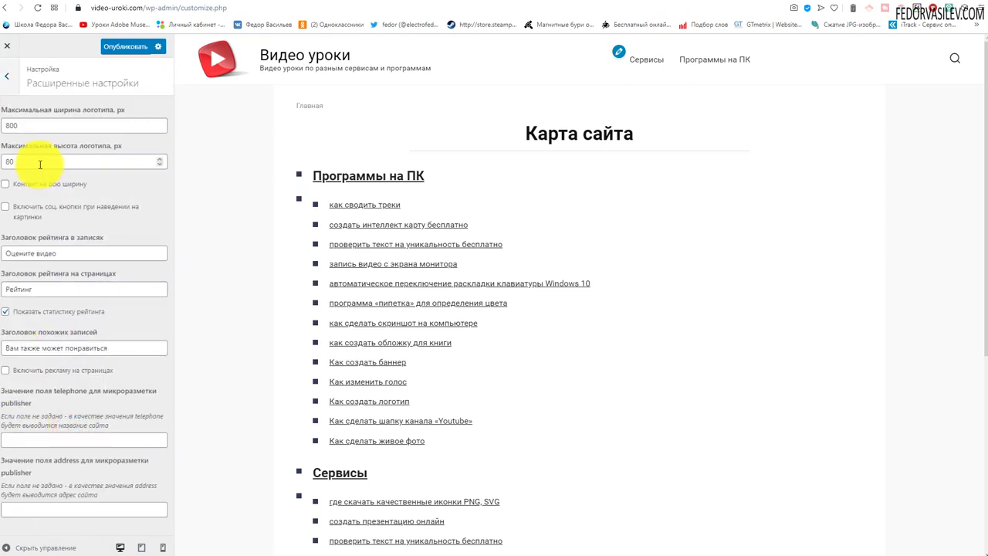
key(Escape)
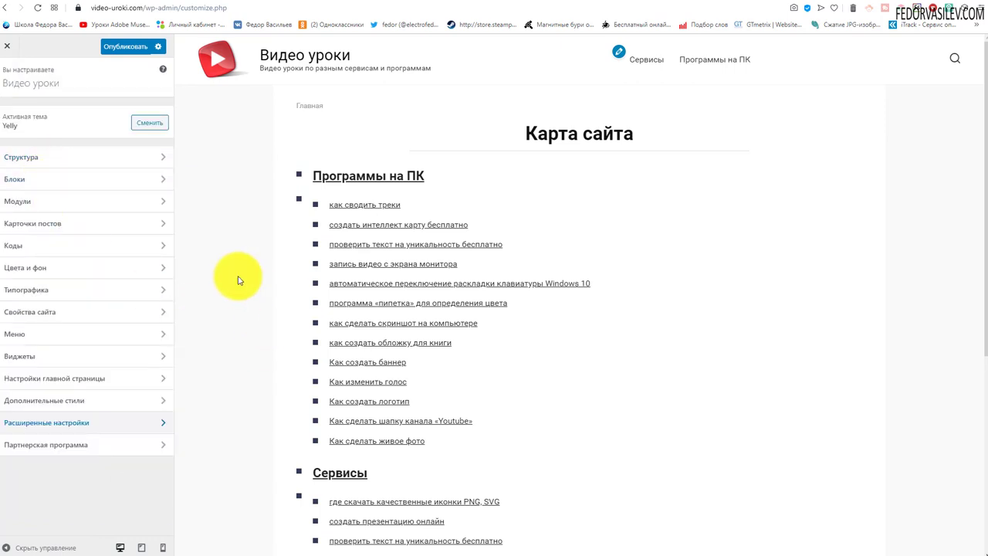
Close the customizer, discarding the unsaved changes, and create a new post in the WordPress admin.
click(361, 308)
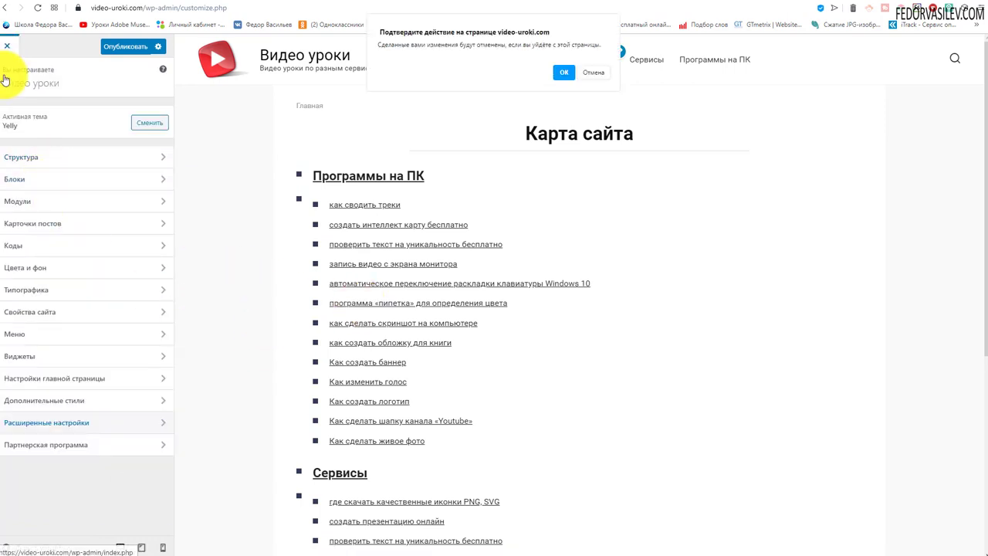
click(561, 69)
mouse_move(25, 130)
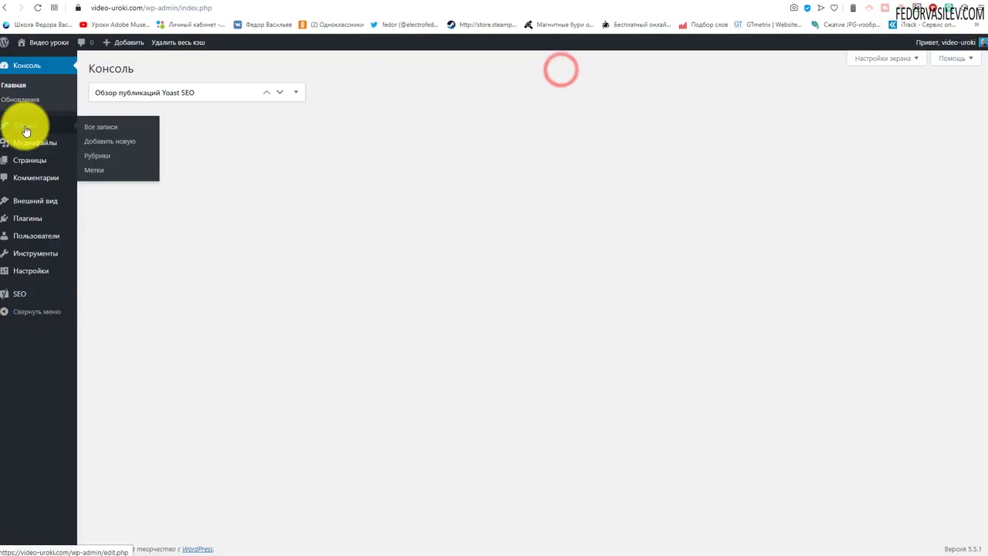
click(114, 140)
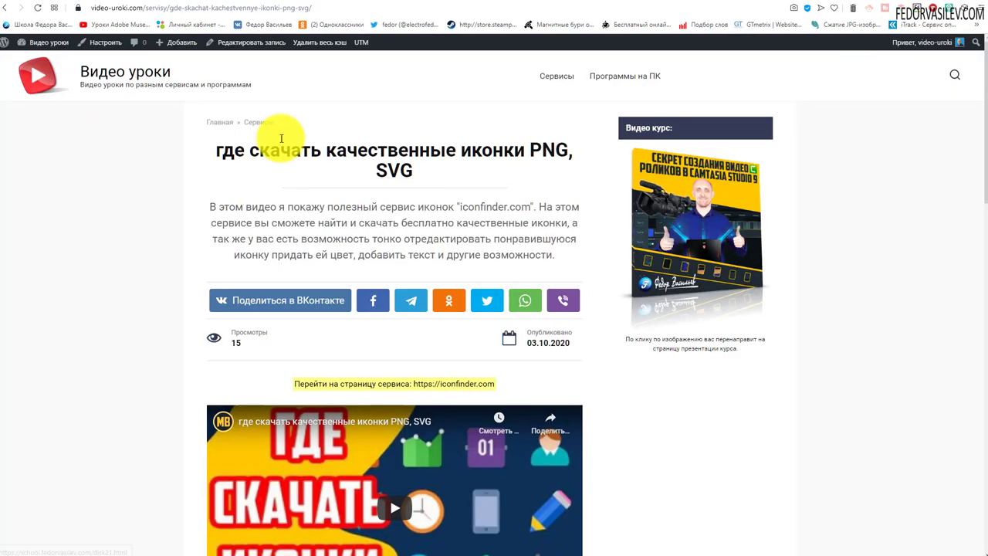
click(35, 68)
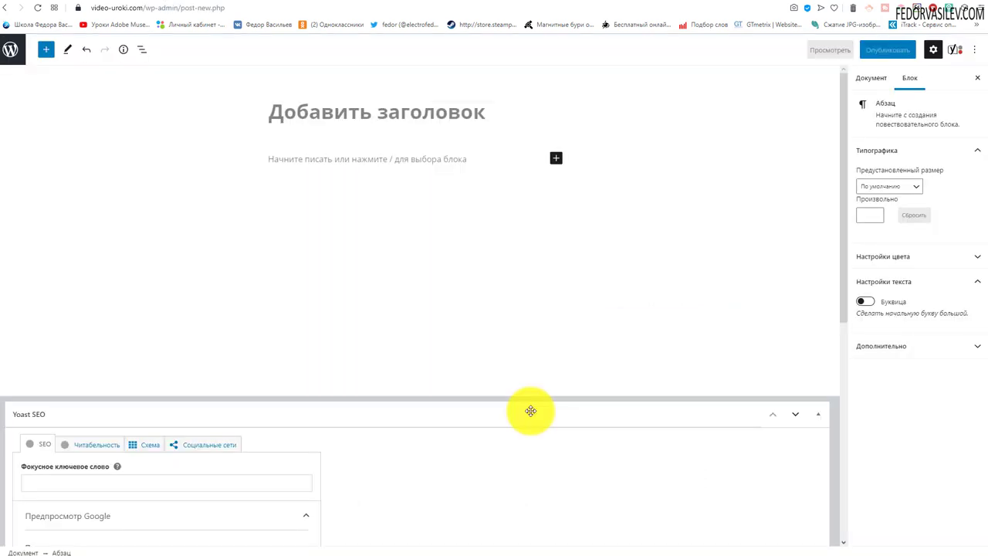
Add a Классический block to the new post and insert the [youtube_like][/youtube_like] shortcode into it.
click(555, 158)
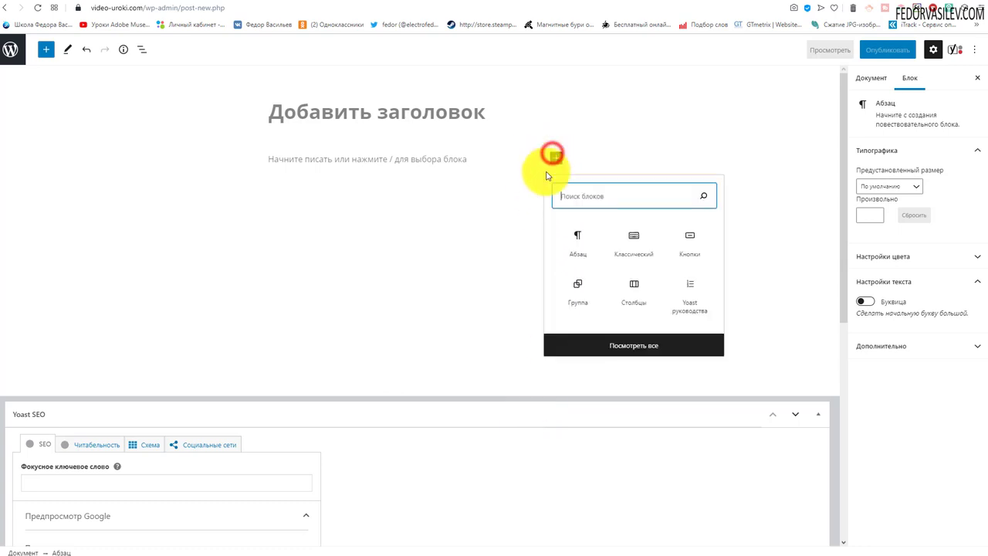
click(629, 247)
click(330, 158)
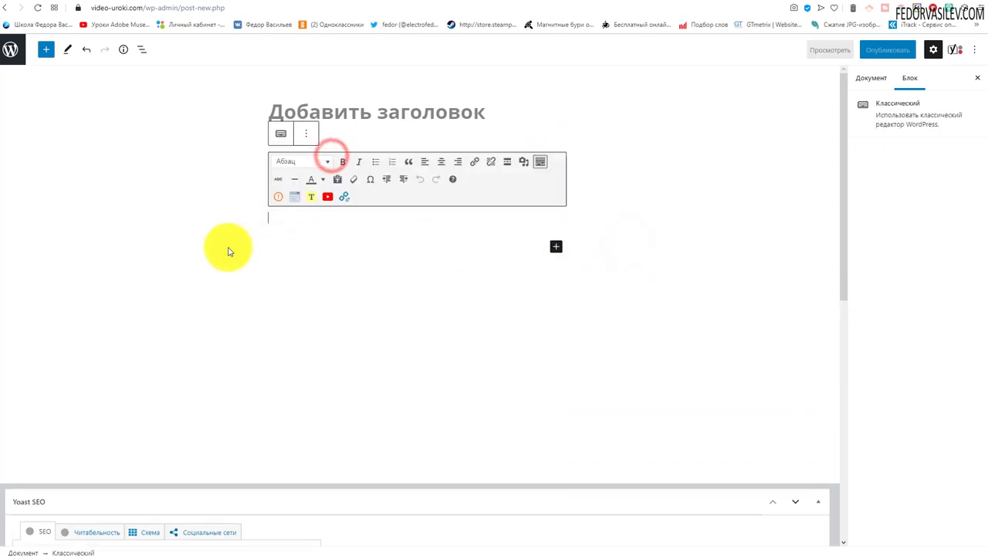
click(328, 199)
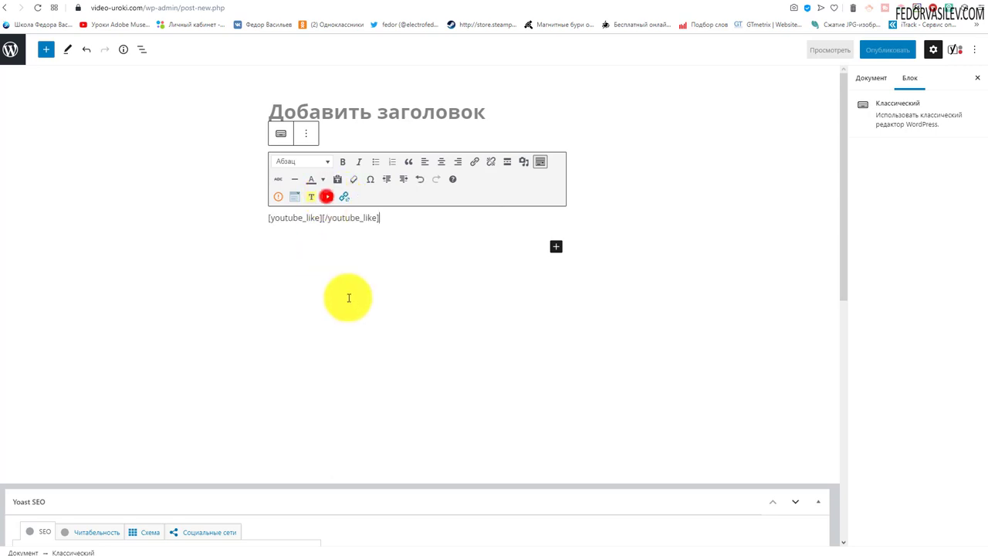
click(321, 217)
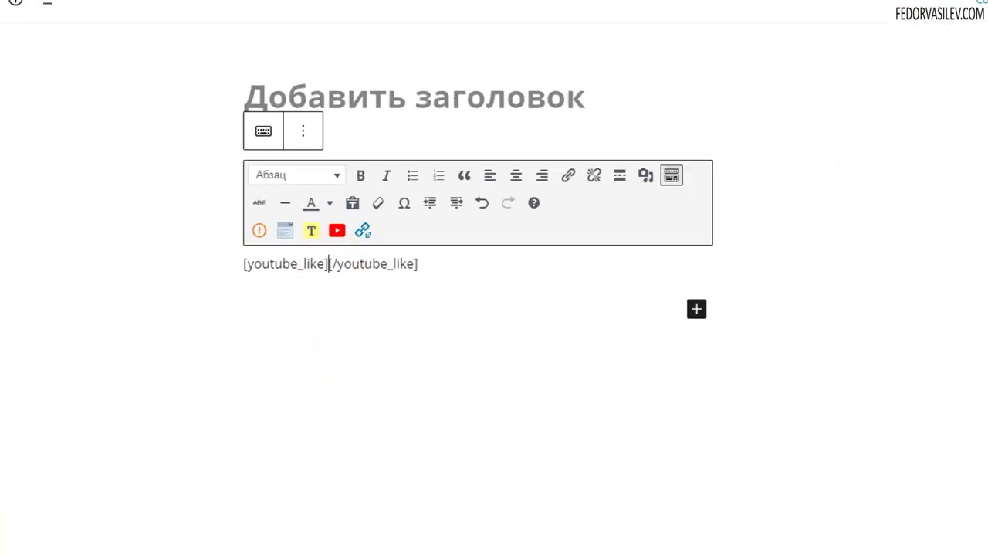
click(451, 266)
drag(451, 266, 241, 274)
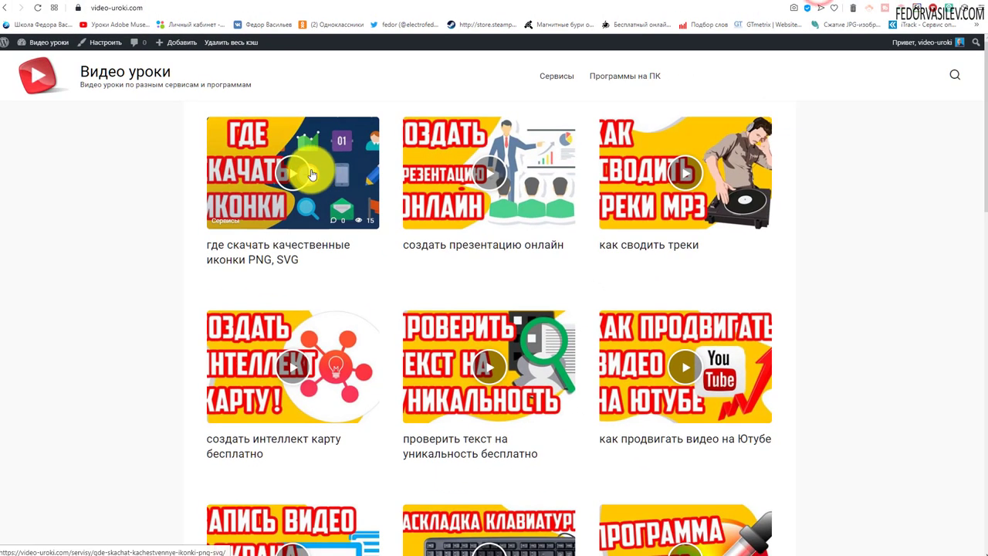
Open the published post «где скачать качественные иконки PNG, SVG» from the site's home page and examine its content.
click(310, 174)
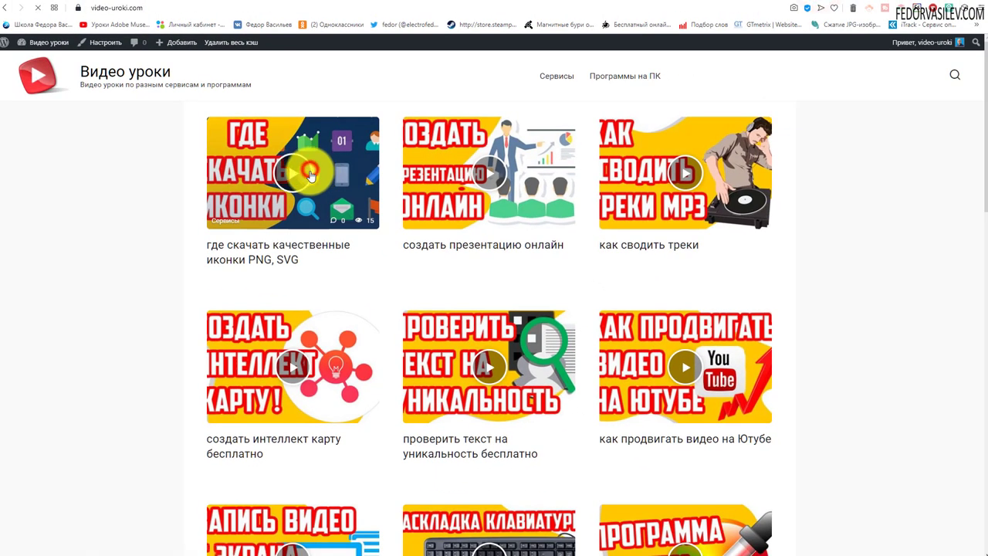
scroll(370, 293, down, 3)
click(387, 303)
click(572, 385)
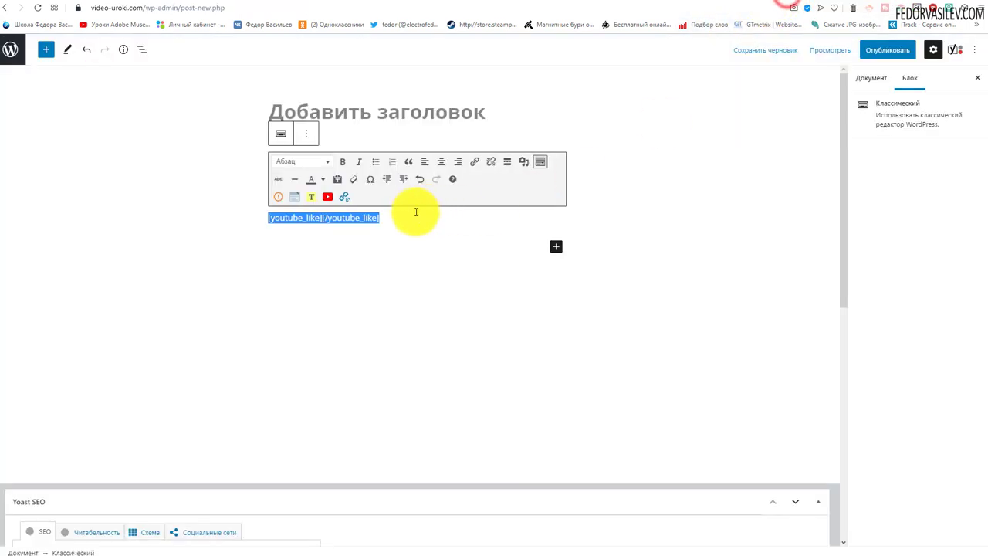
Apply the yellow text highlight to the whole youtube_like shortcode in the Классический block.
click(415, 206)
click(398, 213)
click(311, 215)
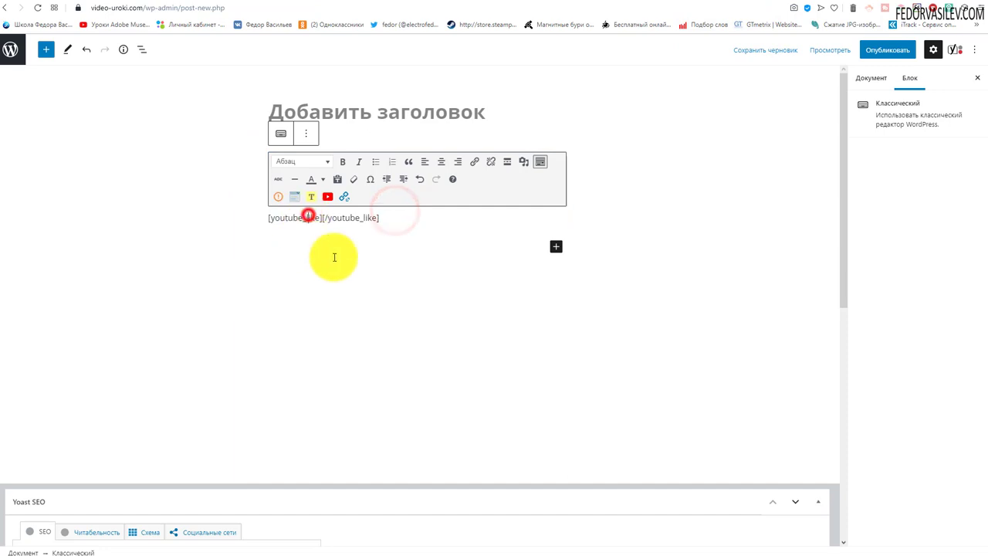
drag(386, 218, 236, 254)
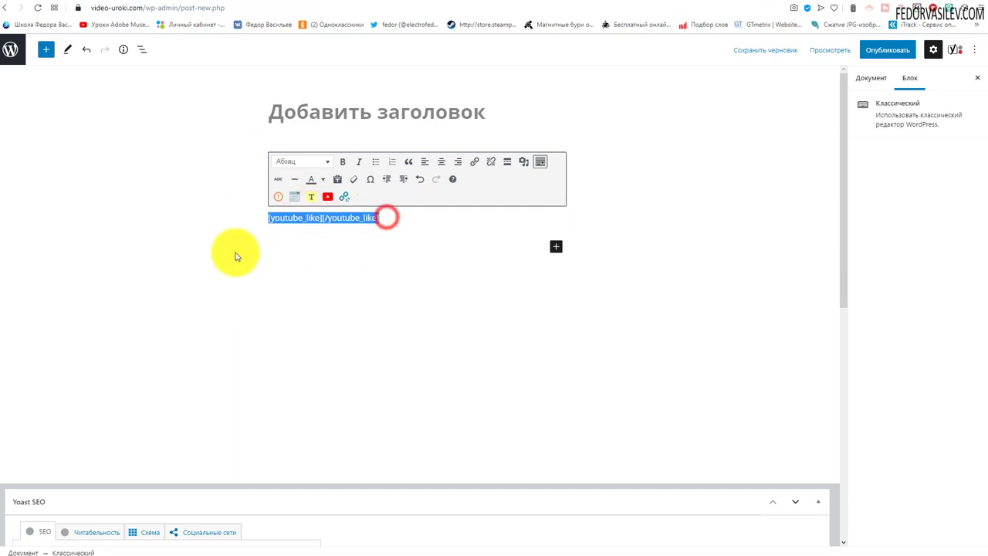
click(303, 199)
click(342, 281)
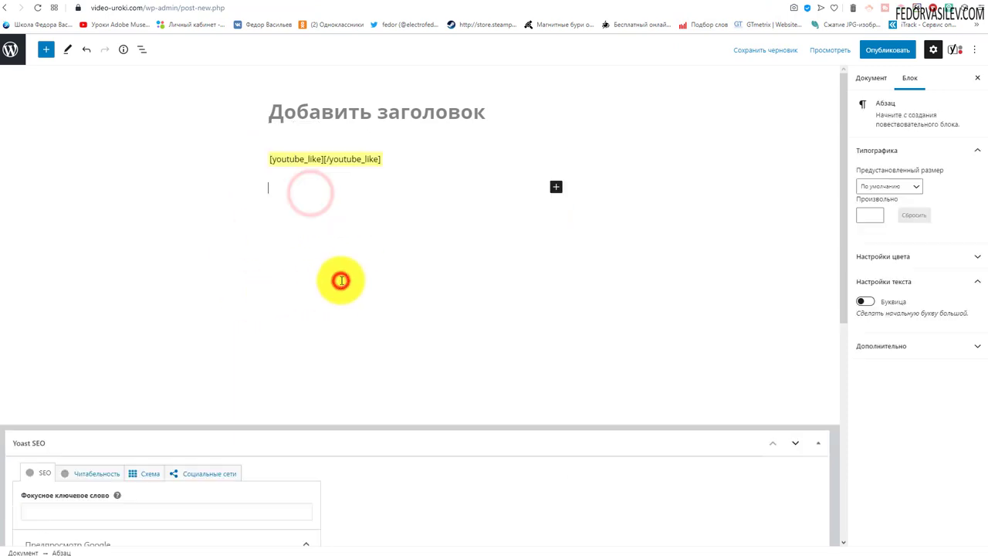
Delete the highlighted youtube_like shortcode from the Классический block.
click(384, 160)
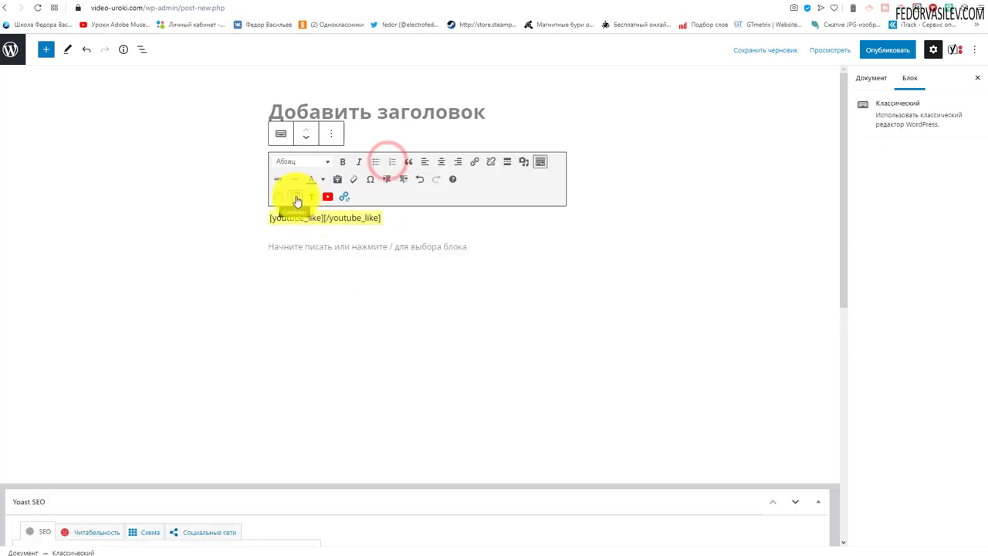
click(297, 200)
click(600, 71)
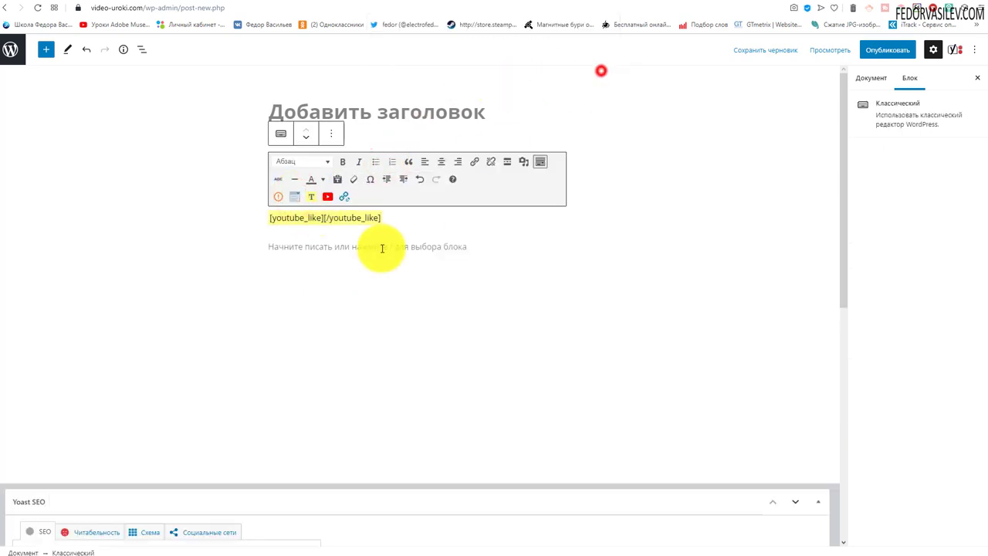
drag(394, 218, 270, 219)
key(BackSpace)
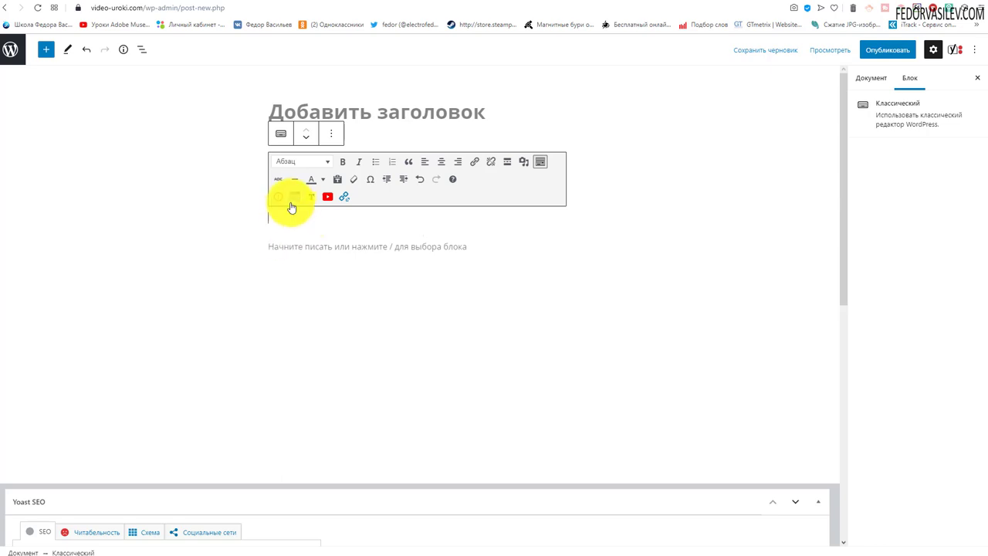
Insert an attention block with the green thumbs-up style and the text "fefefef" into the Классический block.
click(280, 202)
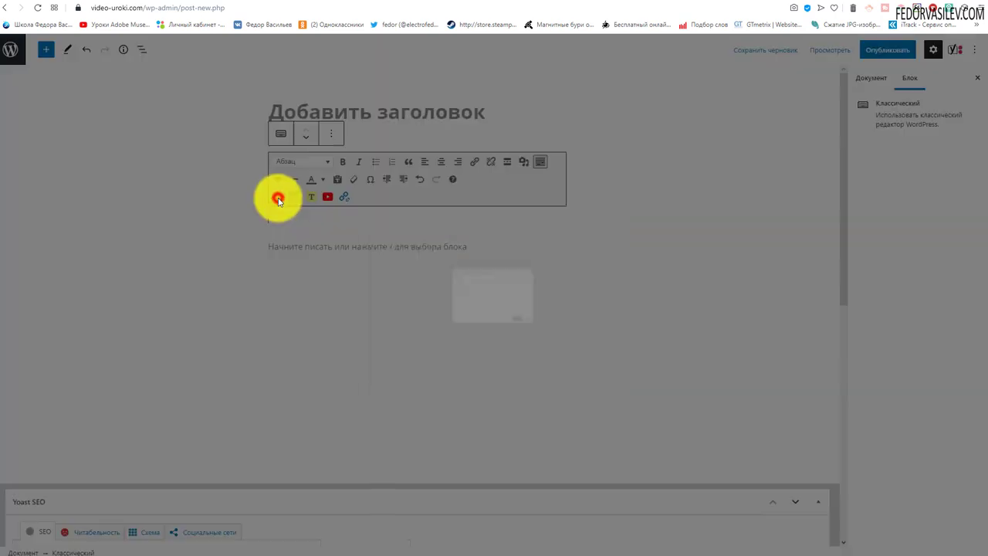
click(425, 305)
text(fefefef)
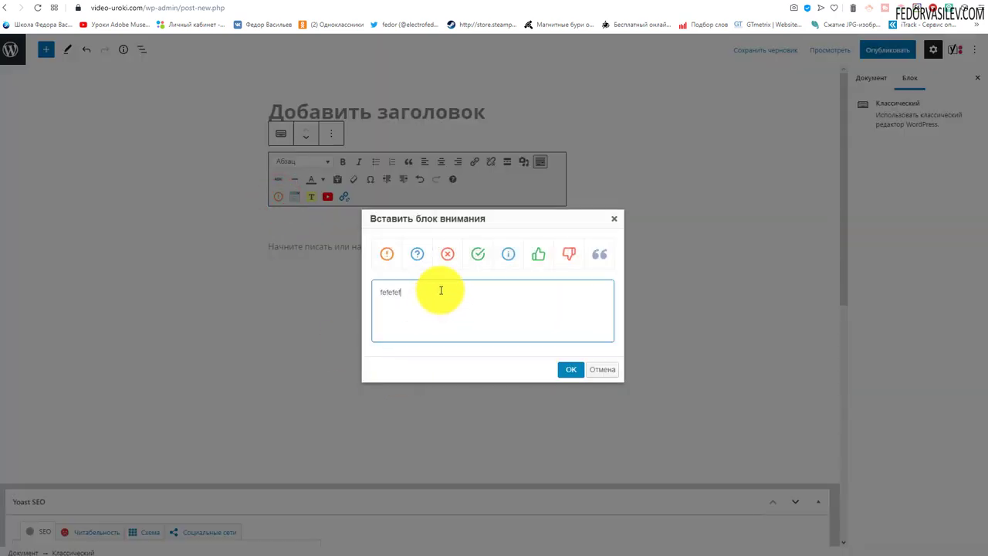
click(538, 255)
click(571, 370)
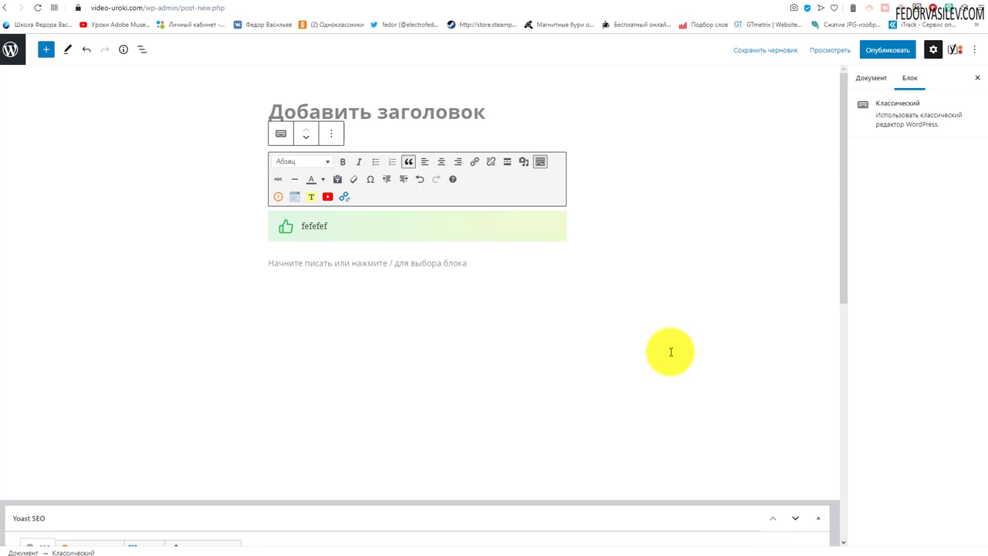
Leave the post editor for the posts list and open the list of installed plugins.
click(10, 50)
click(543, 288)
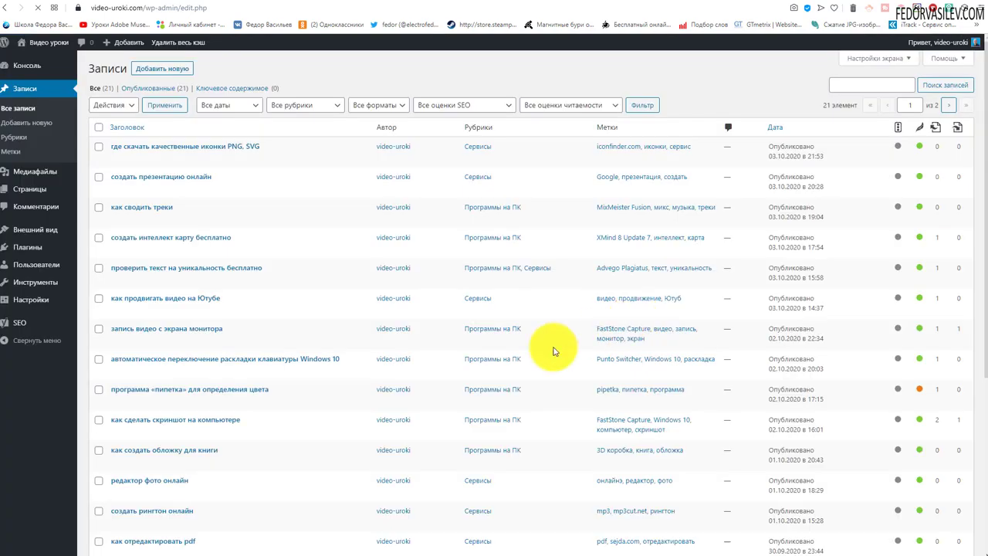
click(31, 246)
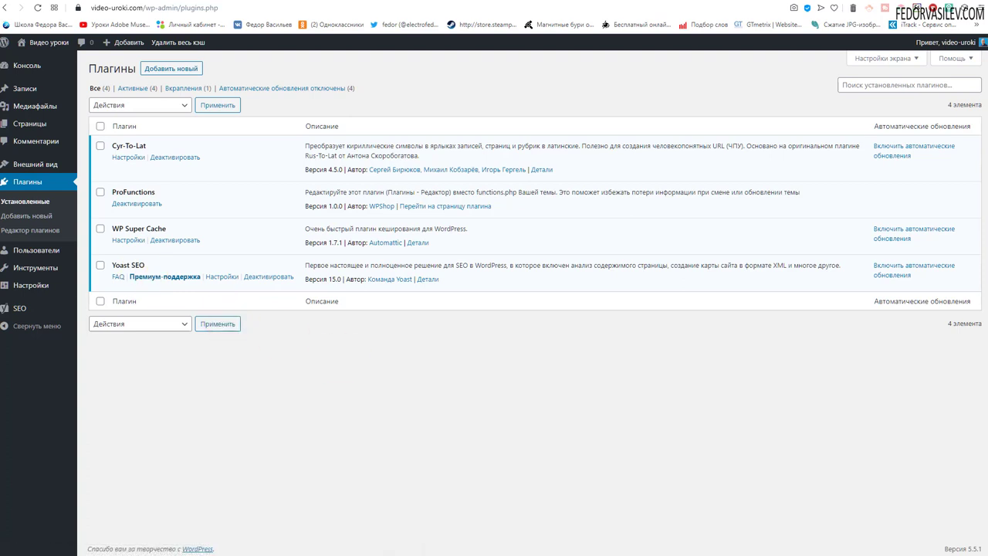
Open the theme's Реклама settings page to view its ad placement fields.
mouse_move(33, 163)
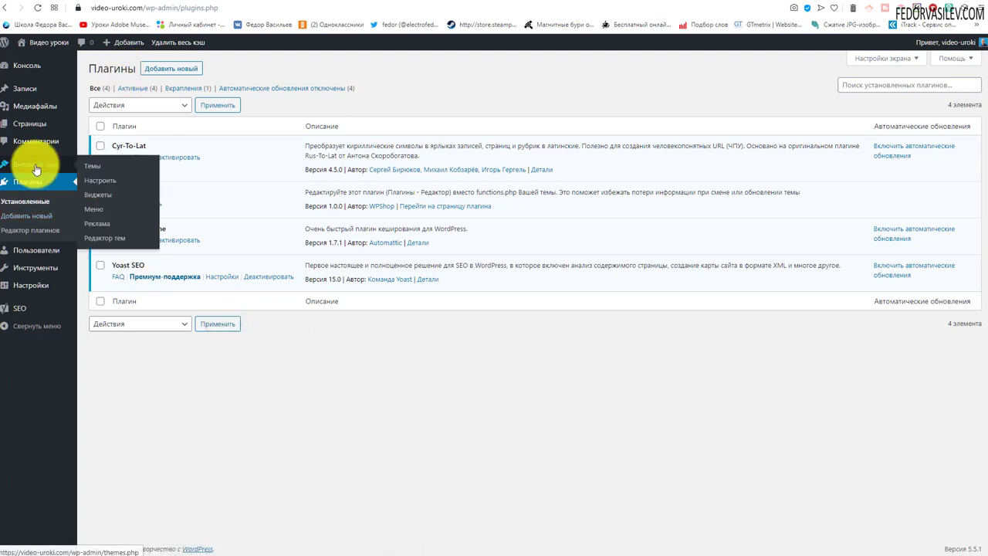
click(97, 223)
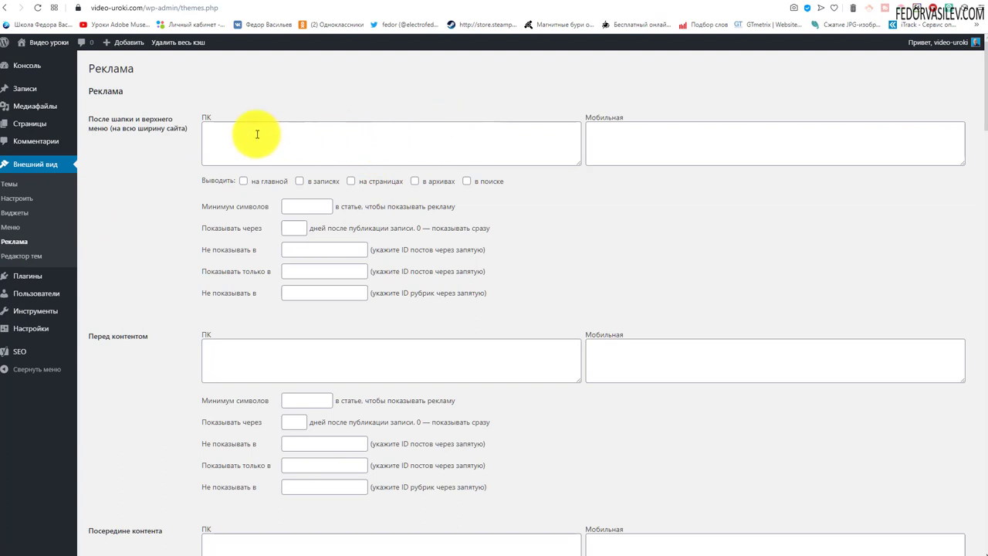
Review the Реклама placement sections, from the header and content blocks through После абзаца to Перед похожими записями and После похожих записей.
scroll(337, 164, down, 2)
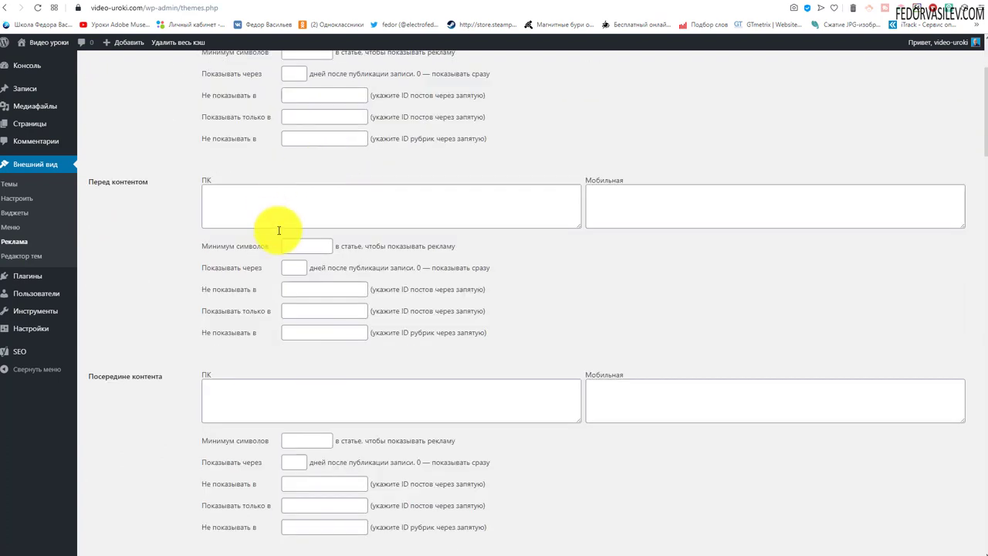
scroll(274, 227, up, 2)
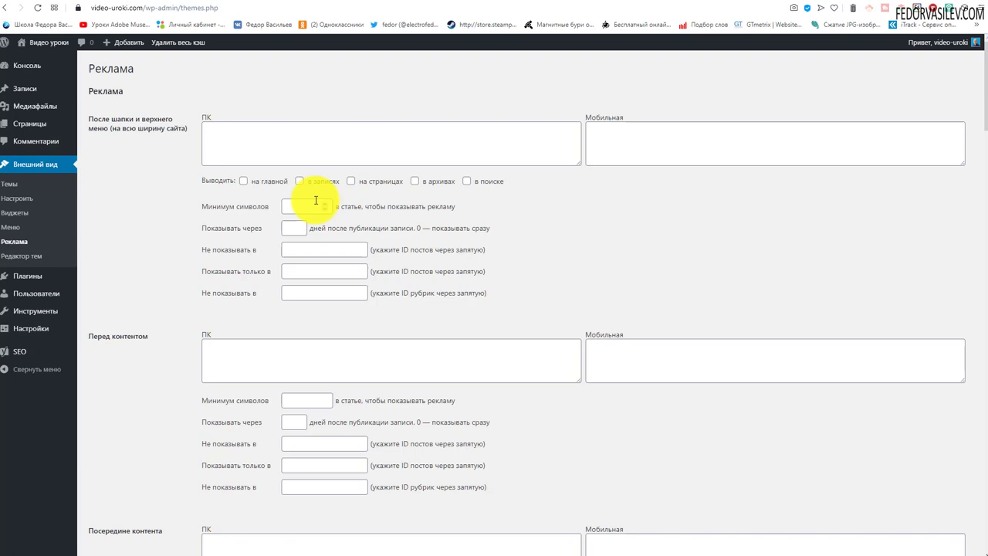
scroll(316, 201, down, 10)
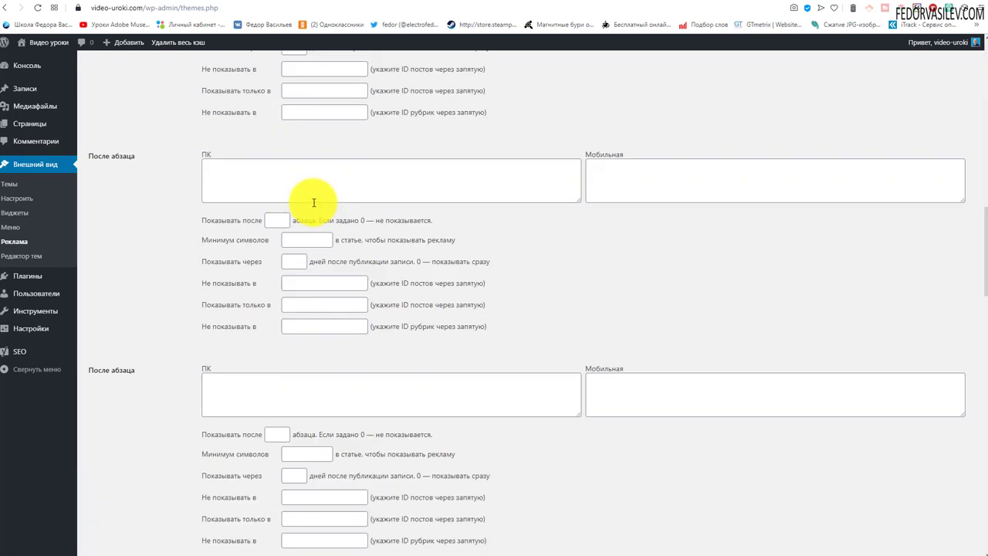
scroll(314, 203, down, 5)
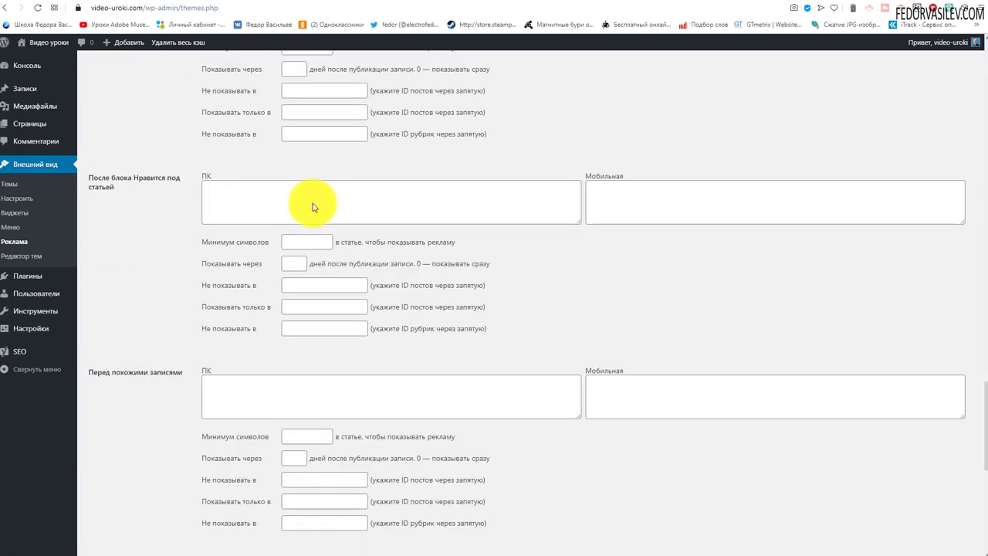
scroll(314, 193, down, 2)
scroll(363, 247, down, 4)
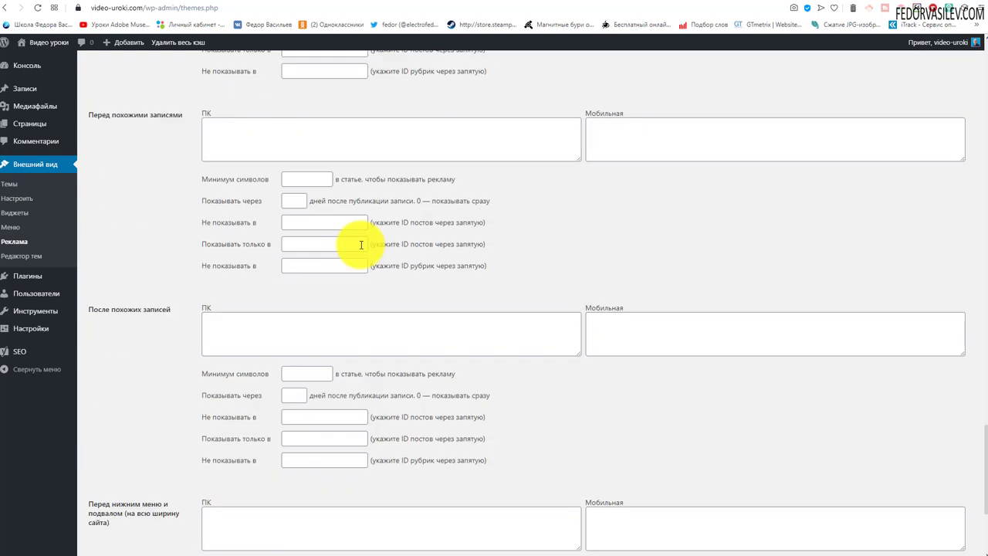
scroll(600, 324, up, 15)
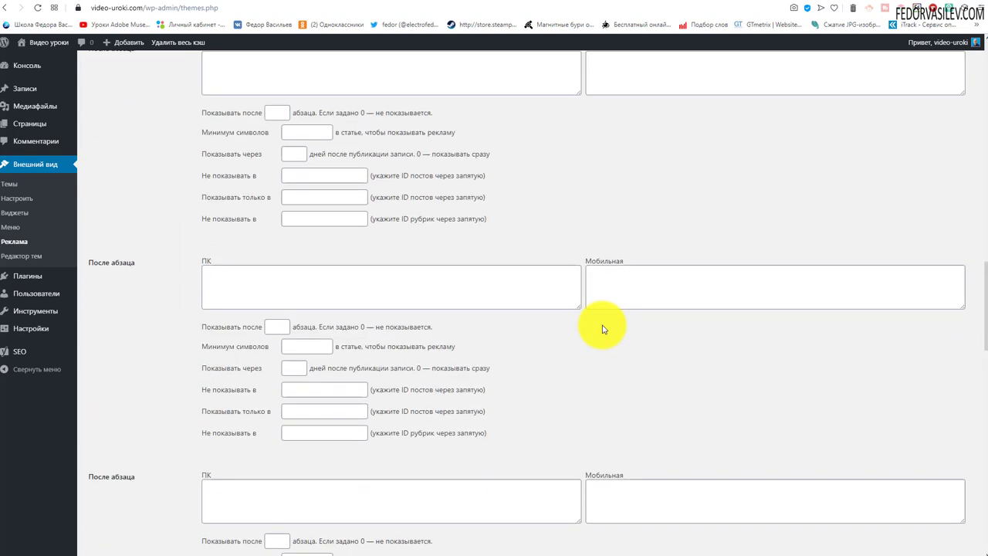
scroll(603, 330, up, 5)
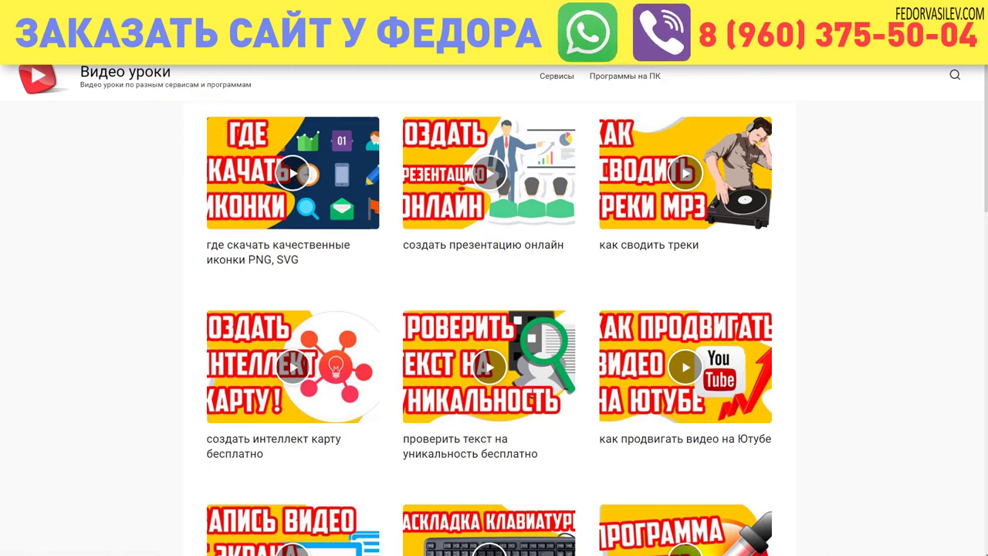
click(117, 152)
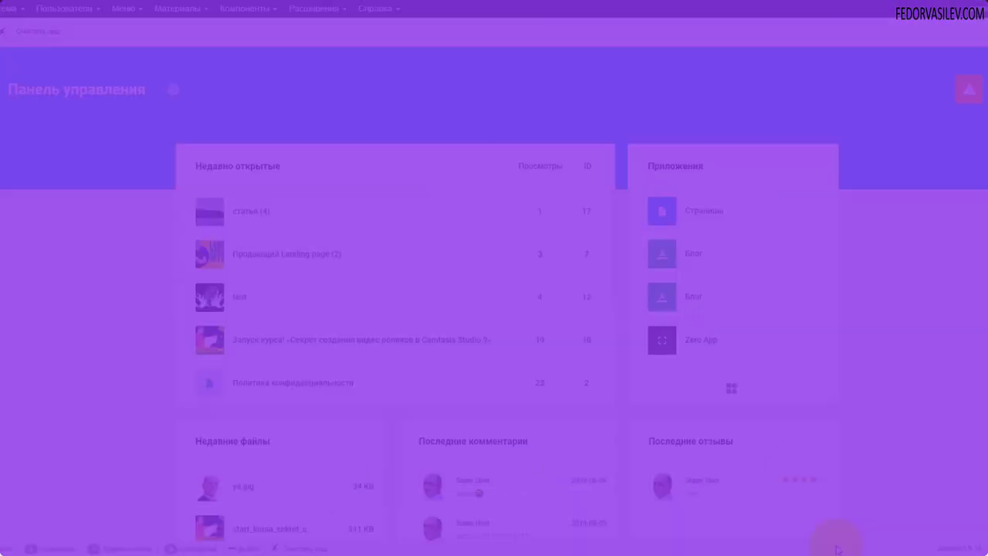
click(980, 96)
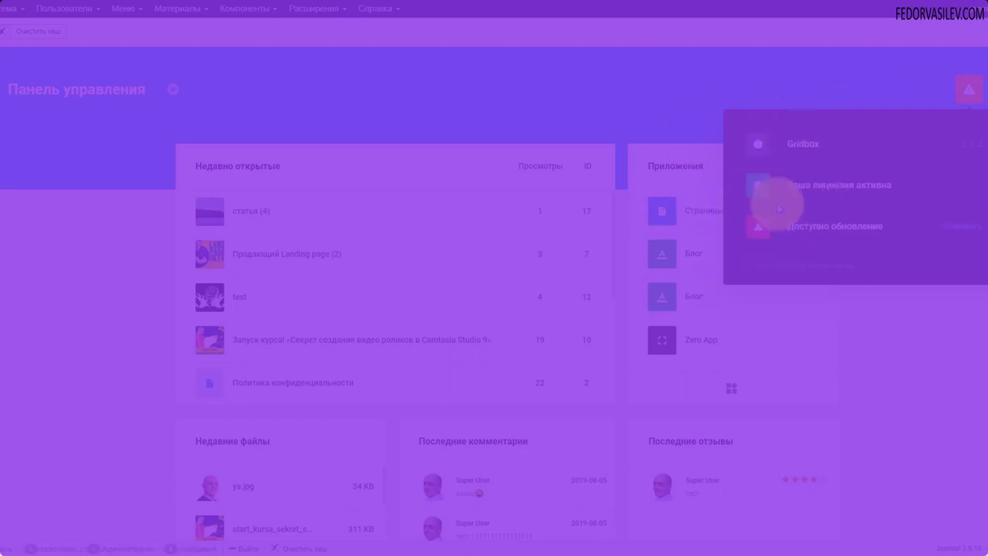
click(794, 152)
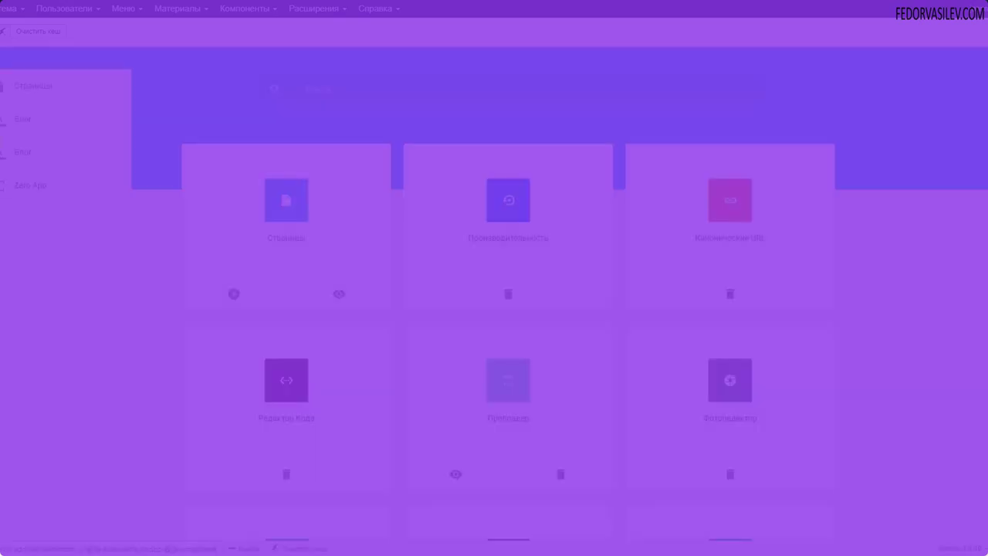
click(19, 187)
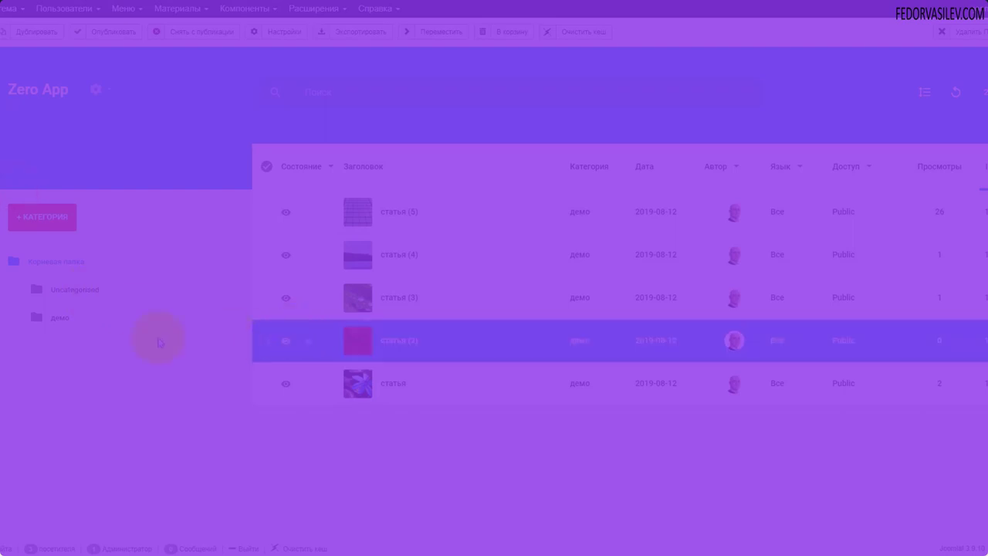
click(96, 89)
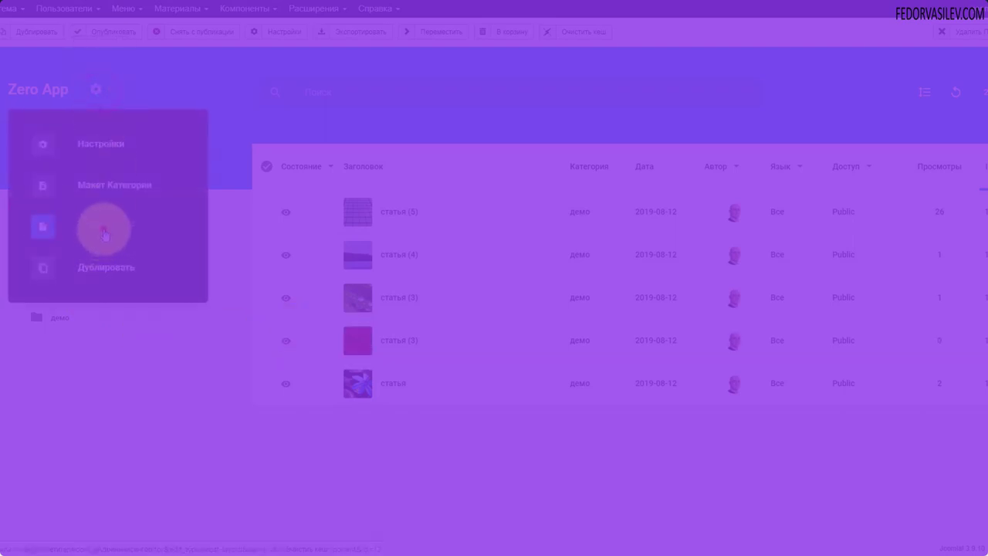